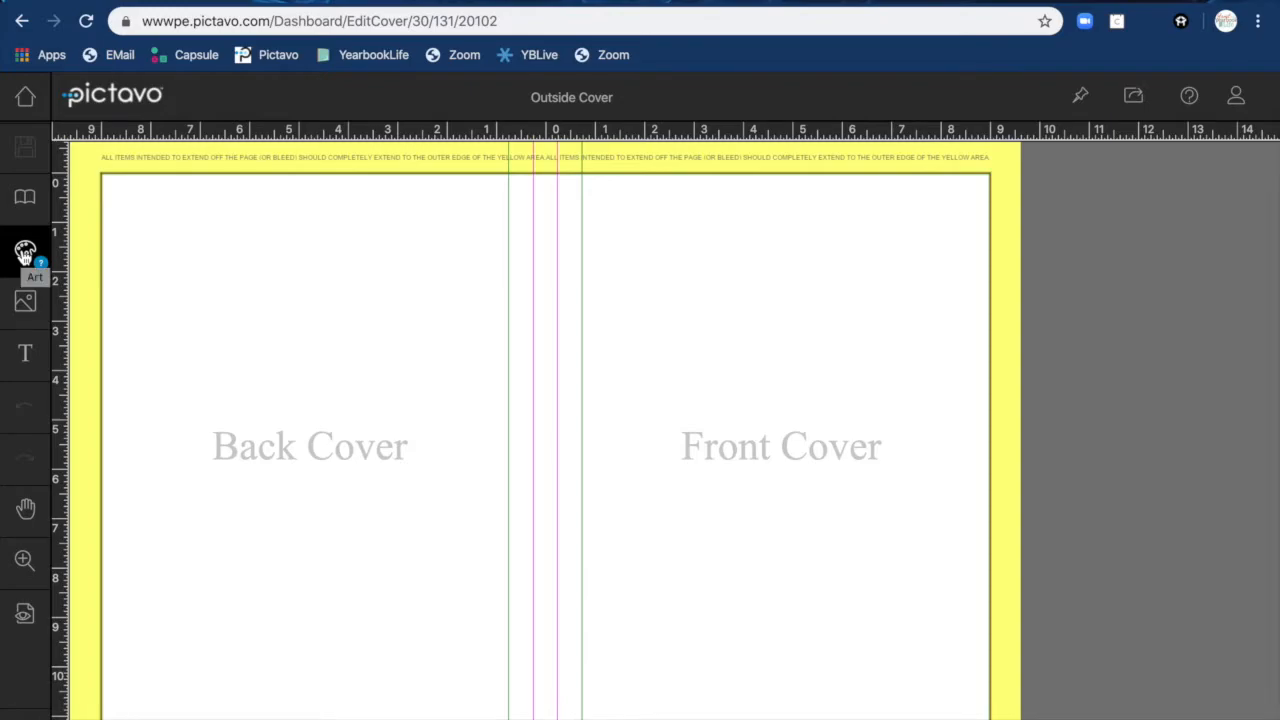
# Apply the H4C1975 design from the Chalkboard folder of the Custom Covers library to the outside cover.
pyautogui.click(25, 253)
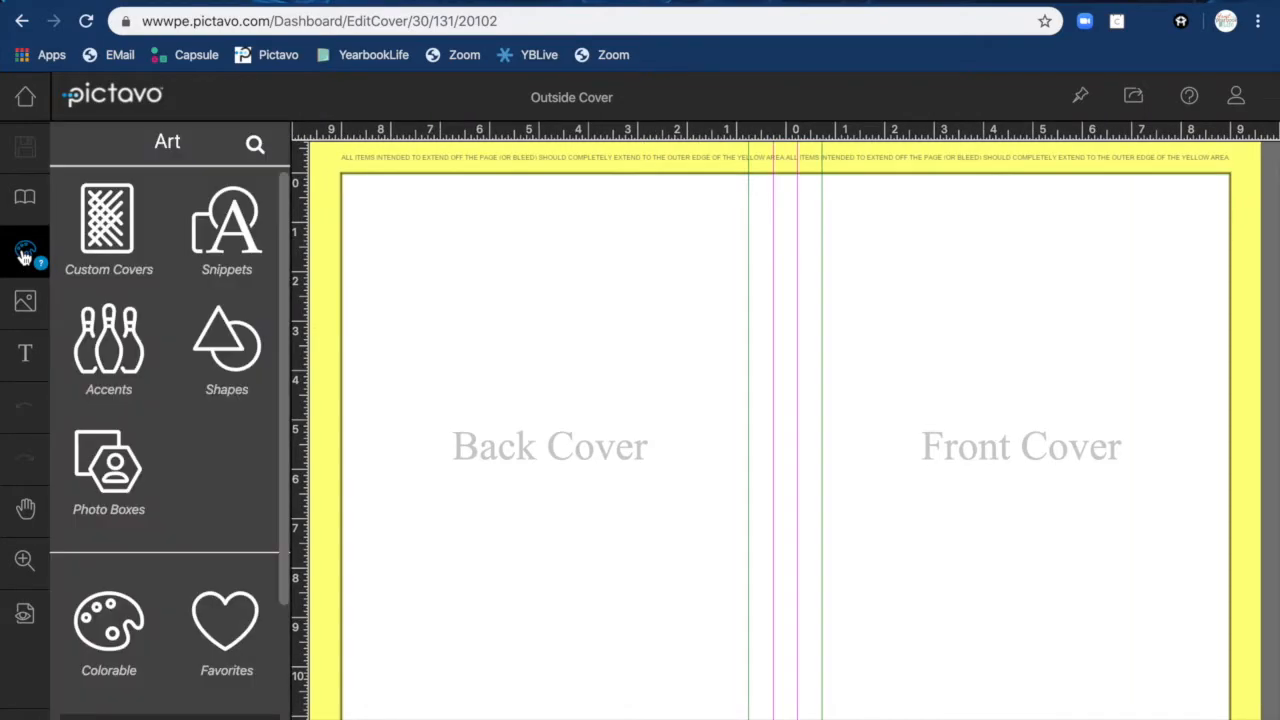
pyautogui.click(107, 243)
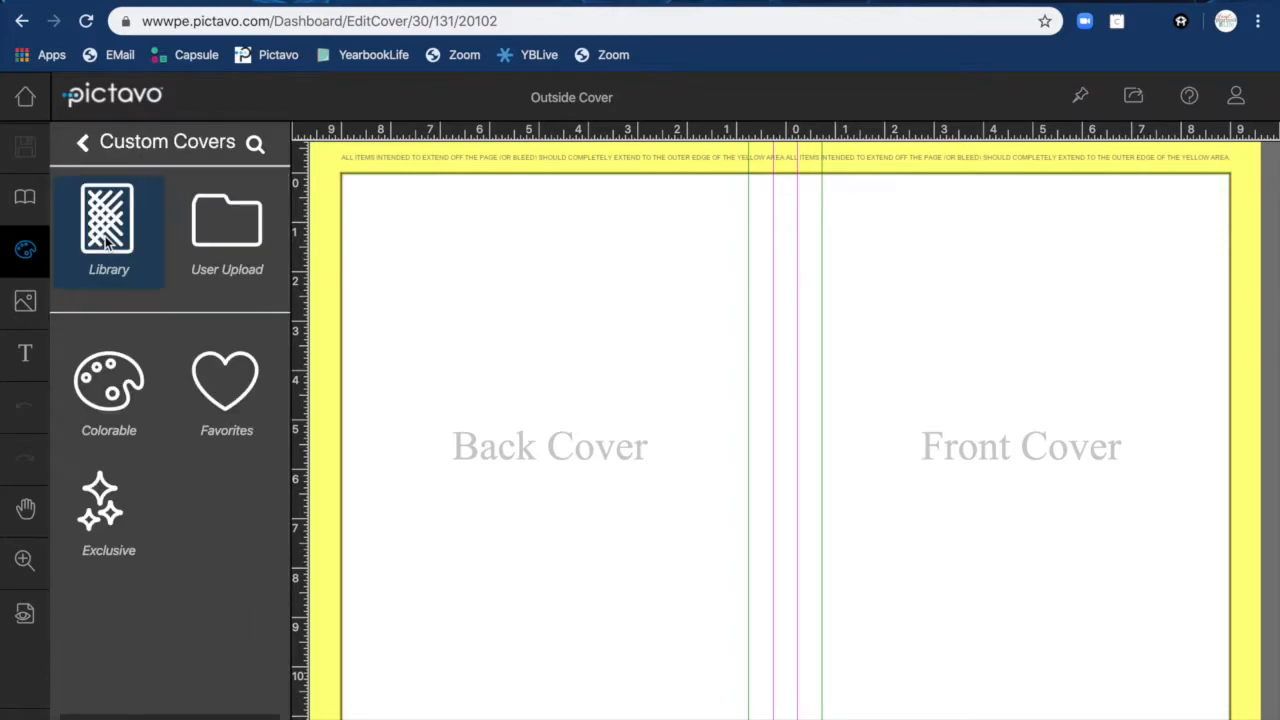
pyautogui.click(112, 226)
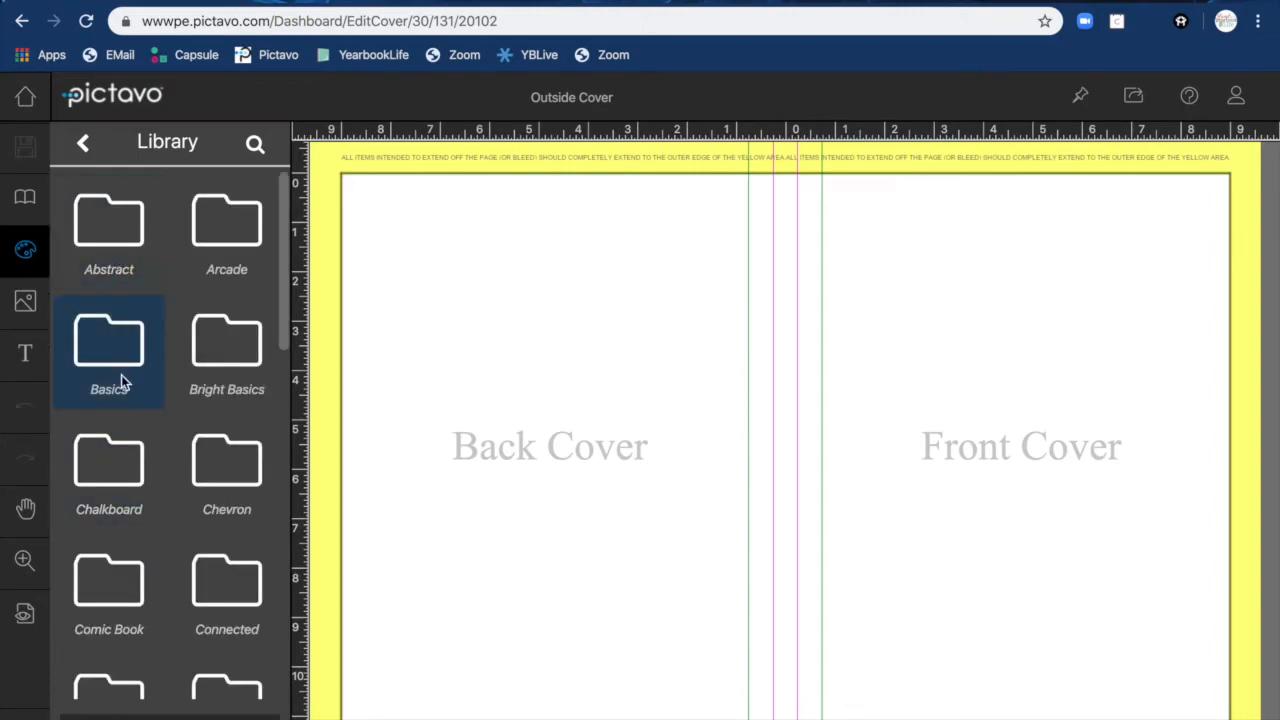
pyautogui.click(111, 467)
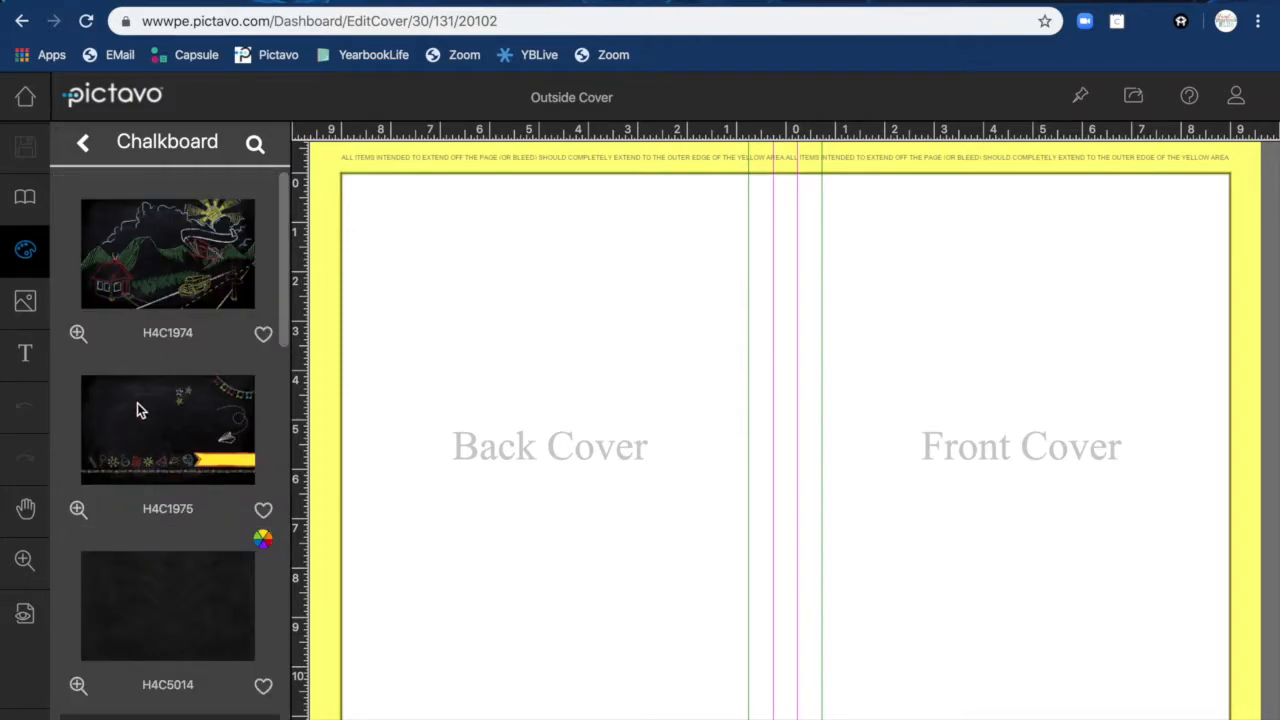
pyautogui.moveTo(137, 409); pyautogui.dragTo(530, 425)
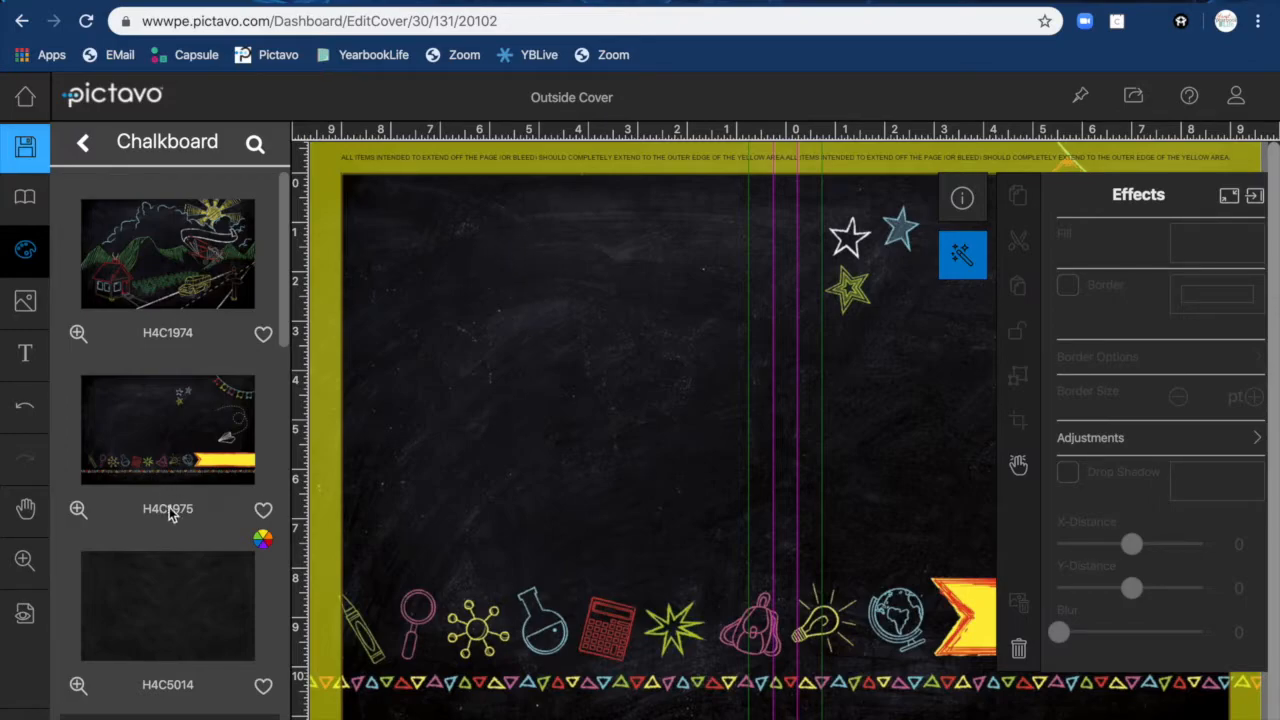
# Replace the cover design with the colorable Chalkboard background H4C5014 and colorize it in a light coral shade of red.
pyautogui.scroll(-3, 170, 513)
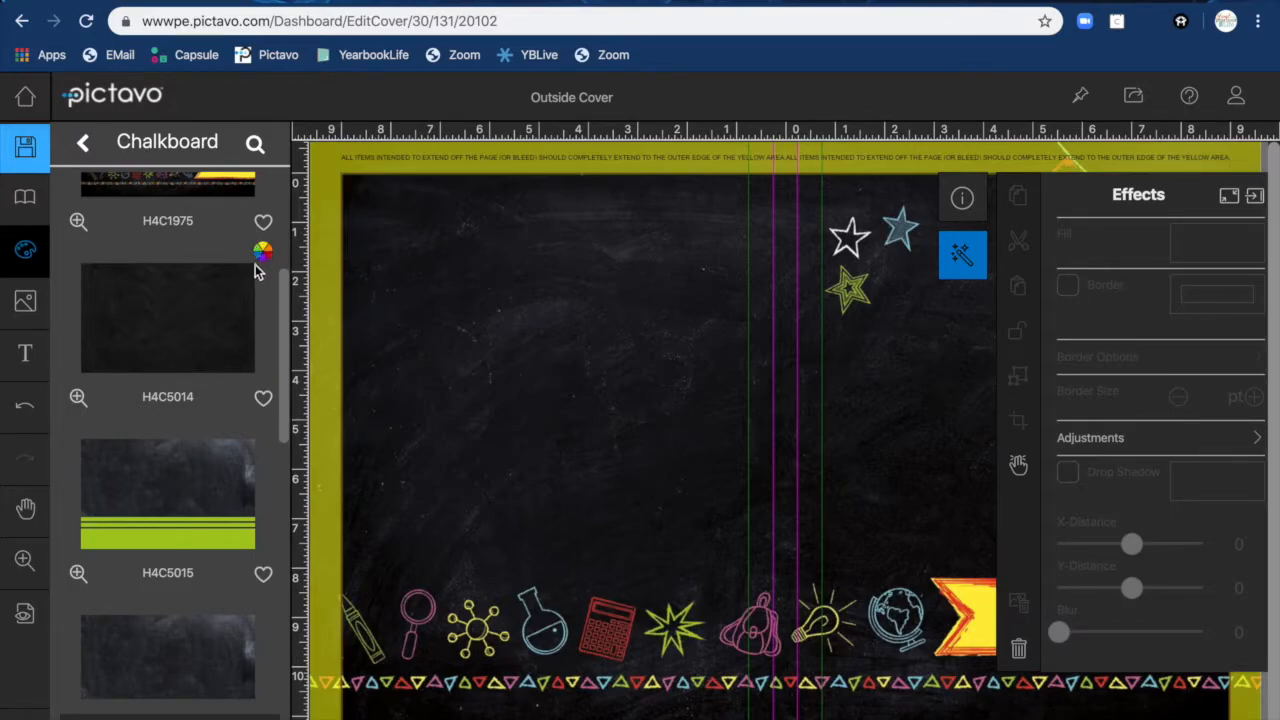
pyautogui.moveTo(160, 315); pyautogui.dragTo(526, 329)
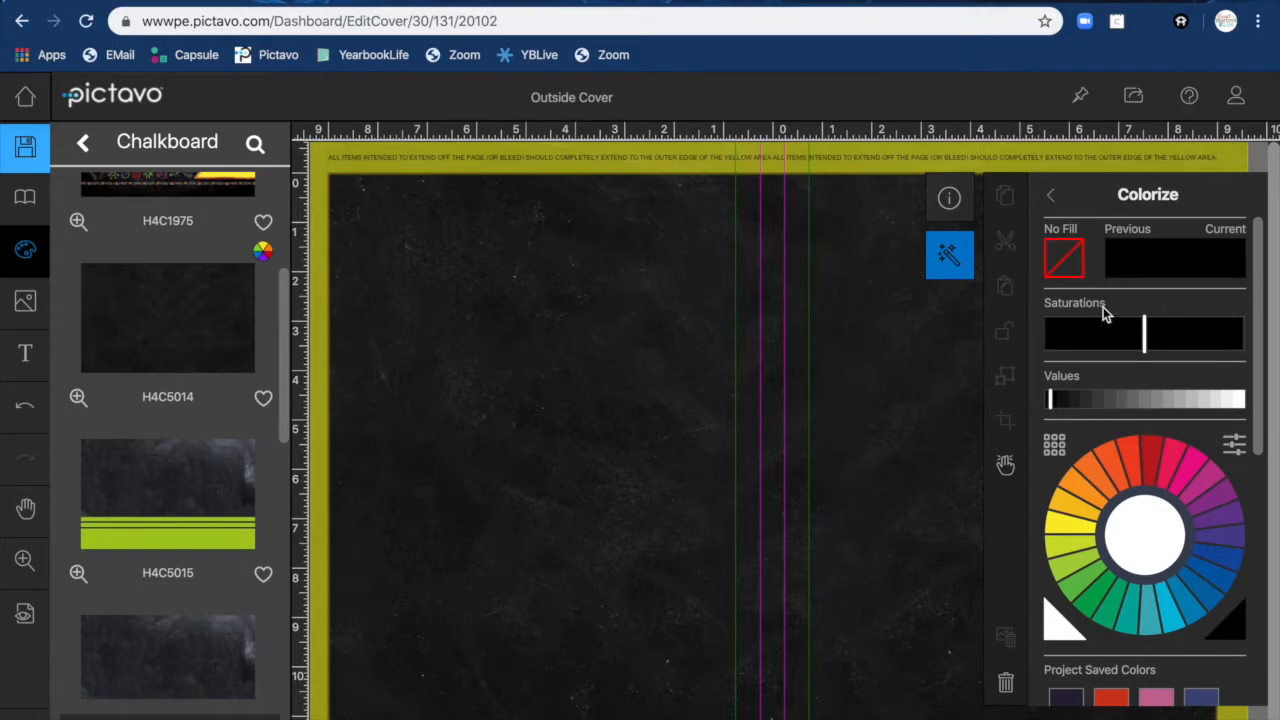
pyautogui.click(1111, 463)
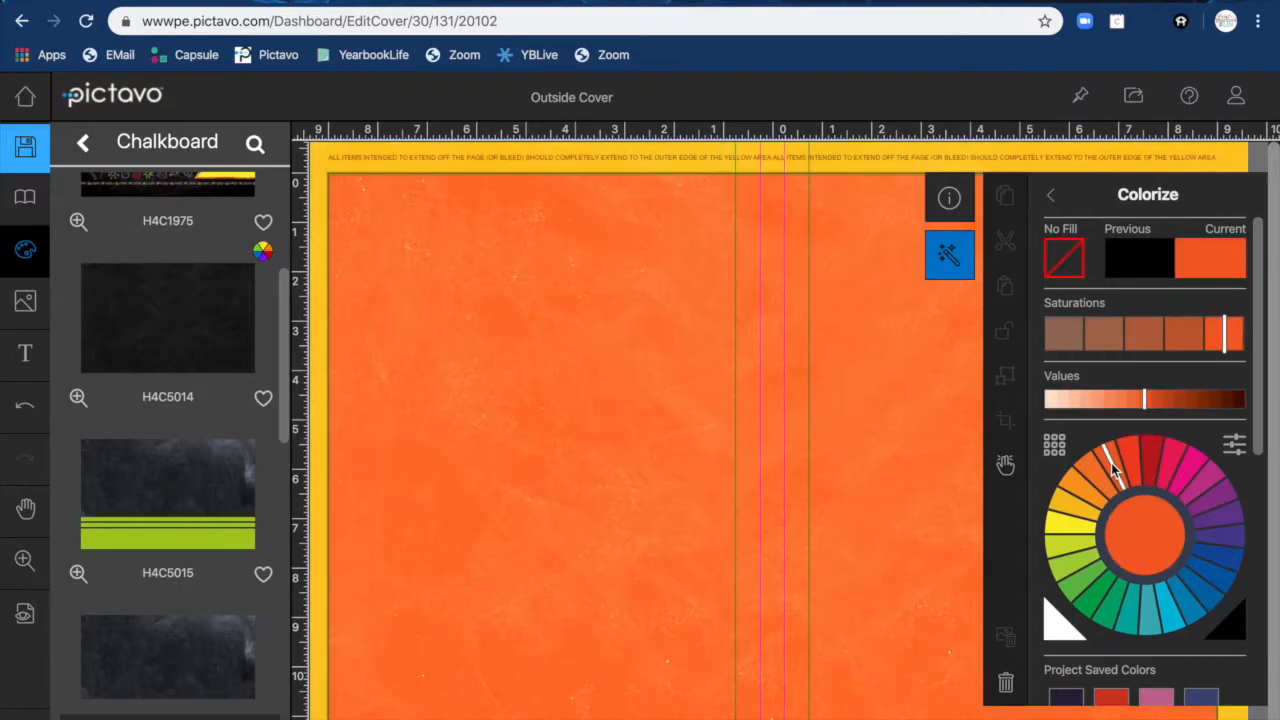
pyautogui.click(1079, 492)
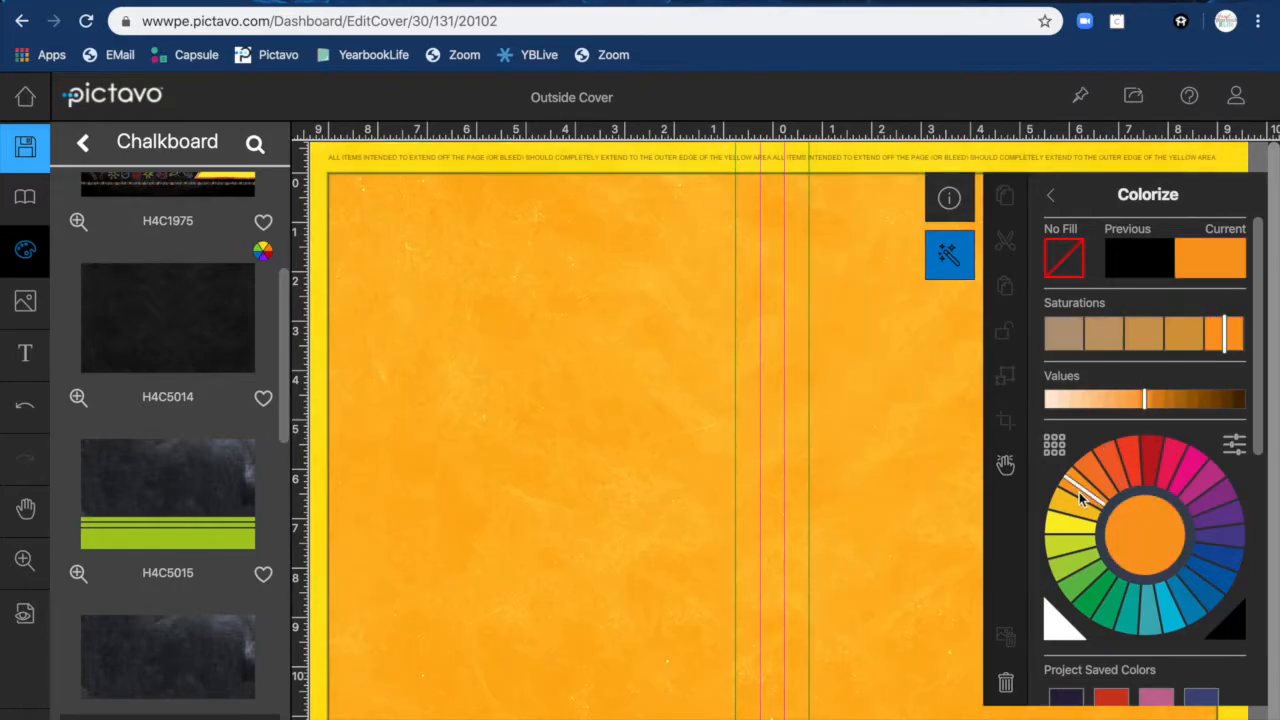
pyautogui.click(1150, 456)
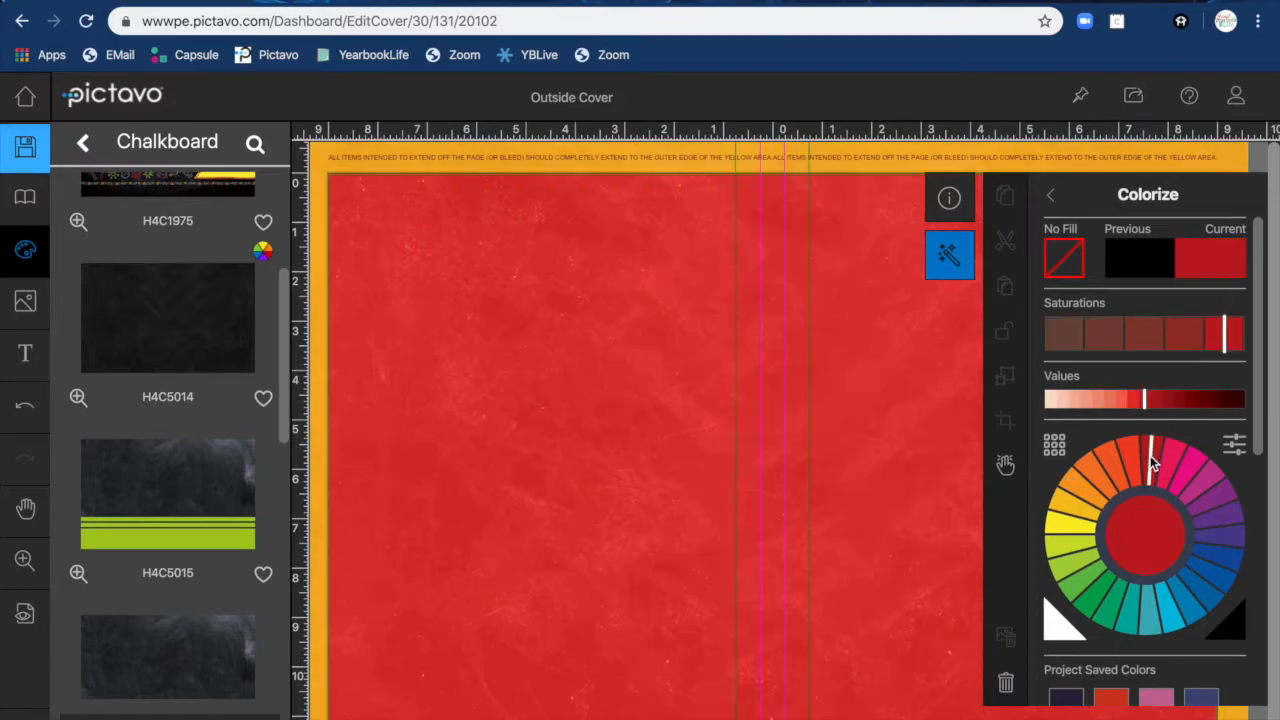
pyautogui.click(1122, 403)
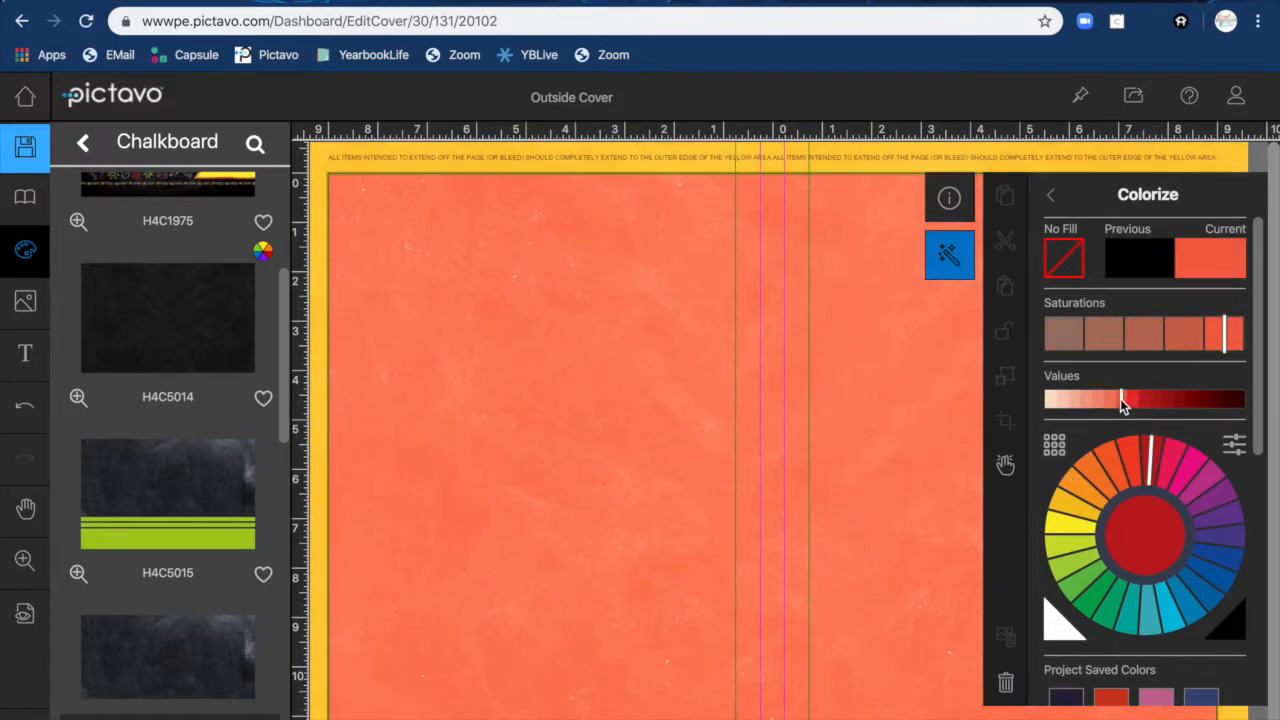
pyautogui.click(1108, 398)
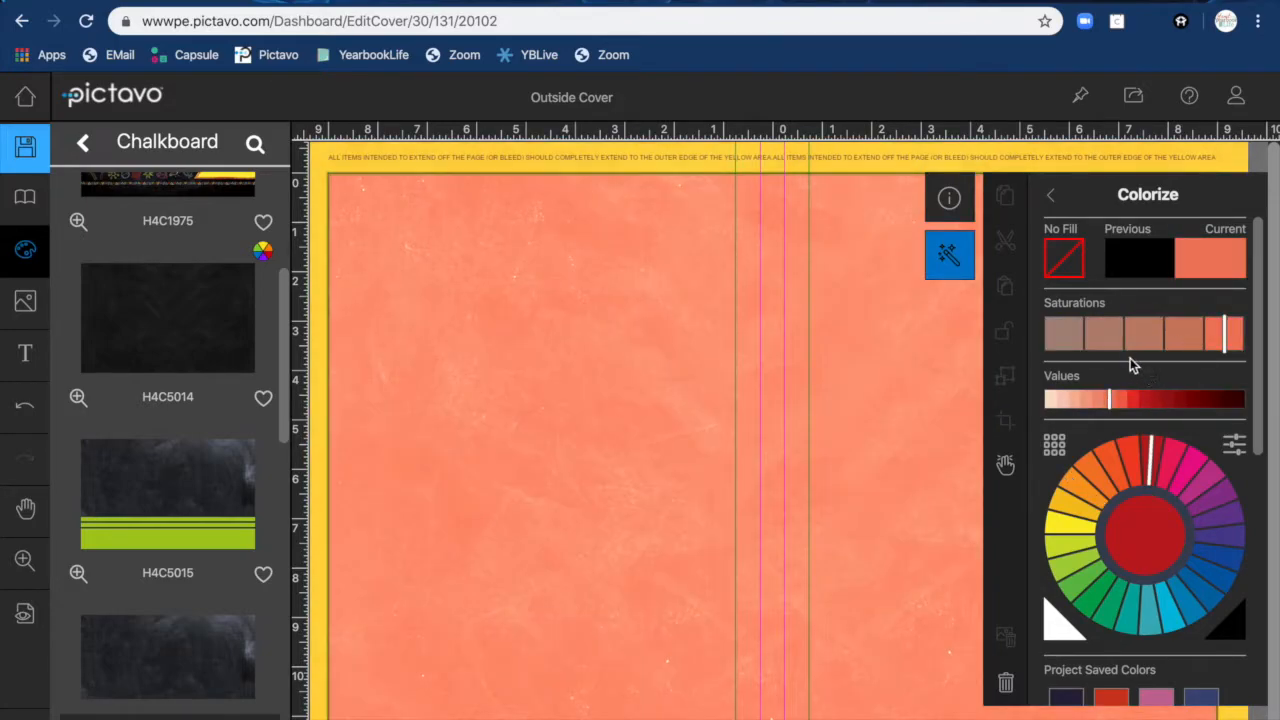
# Add the current coral color to the project saved colors.
pyautogui.scroll(-5, 1148, 604)
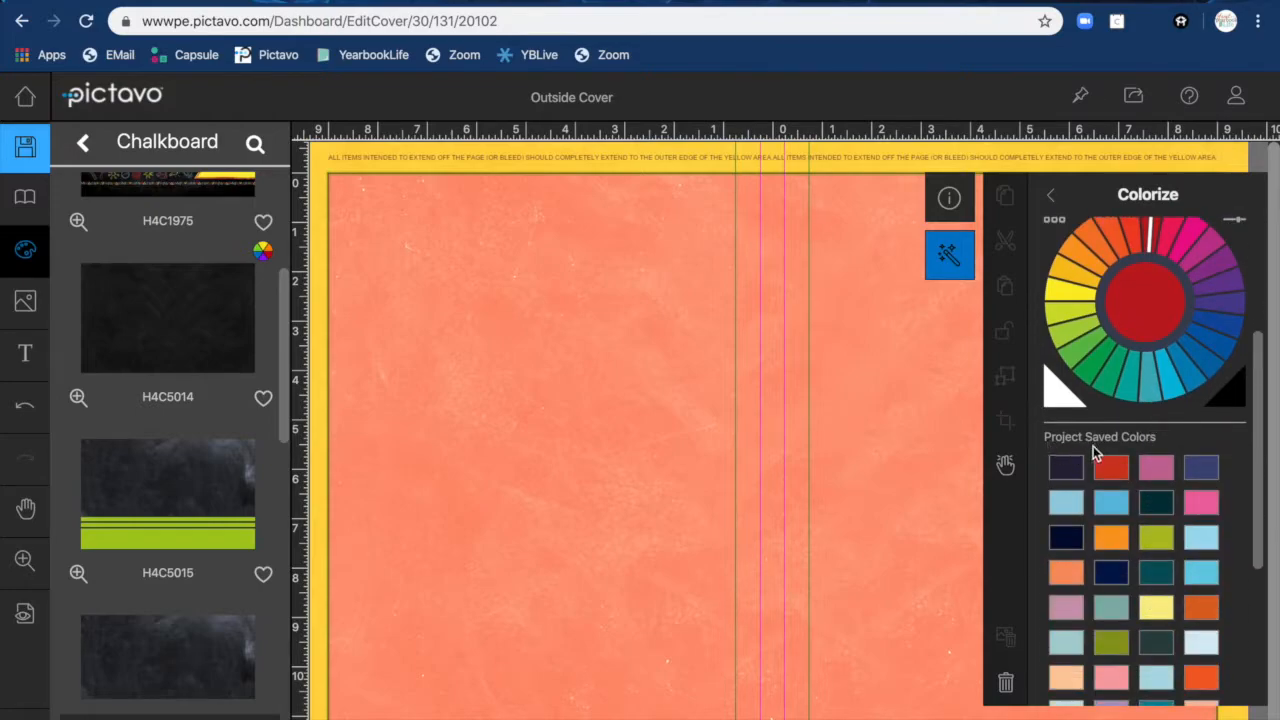
pyautogui.scroll(-3, 1188, 530)
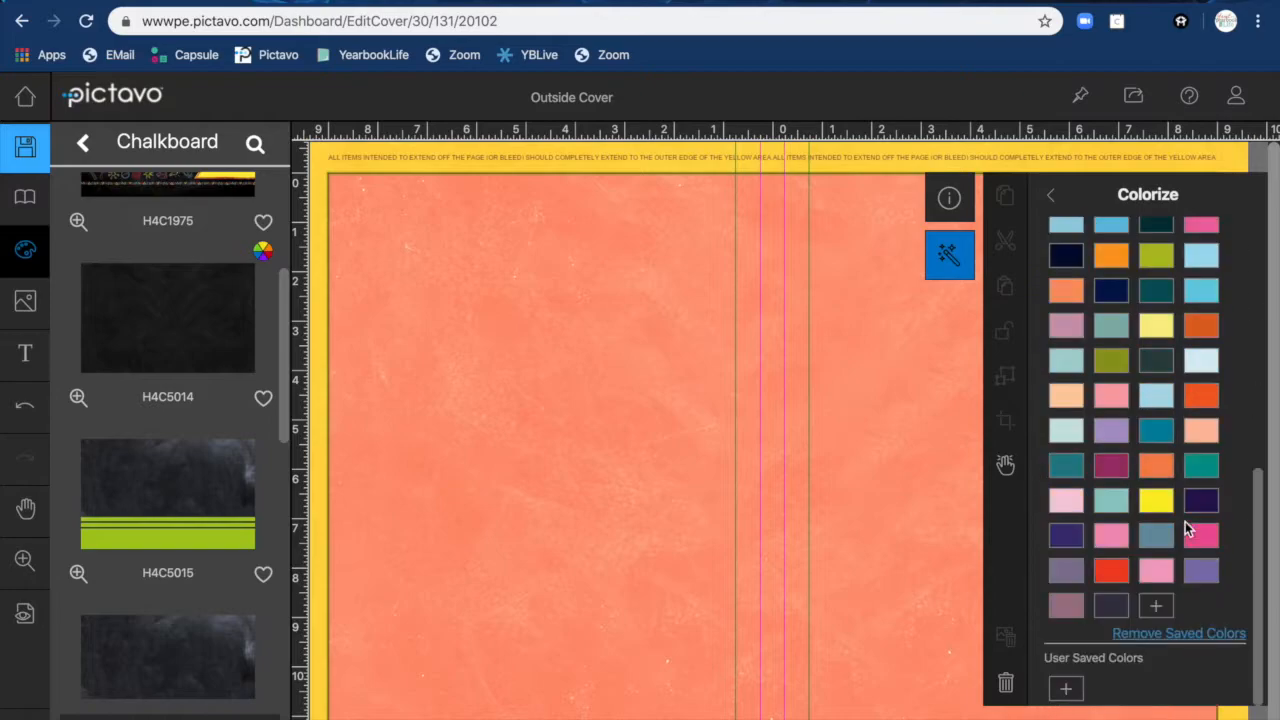
pyautogui.click(1156, 606)
pyautogui.scroll(3, 1194, 393)
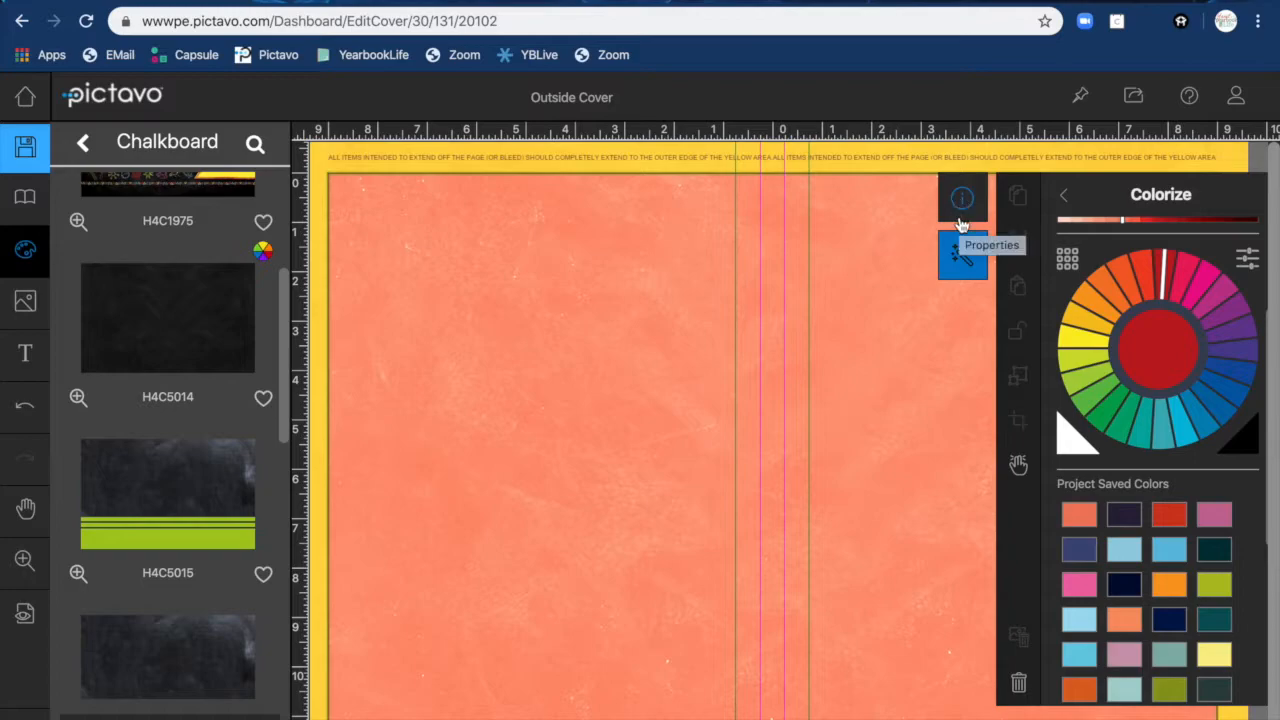
# Put the H4C1975 chalkboard design back on the cover and dock the effects settings beside the page.
pyautogui.scroll(2, 200, 273)
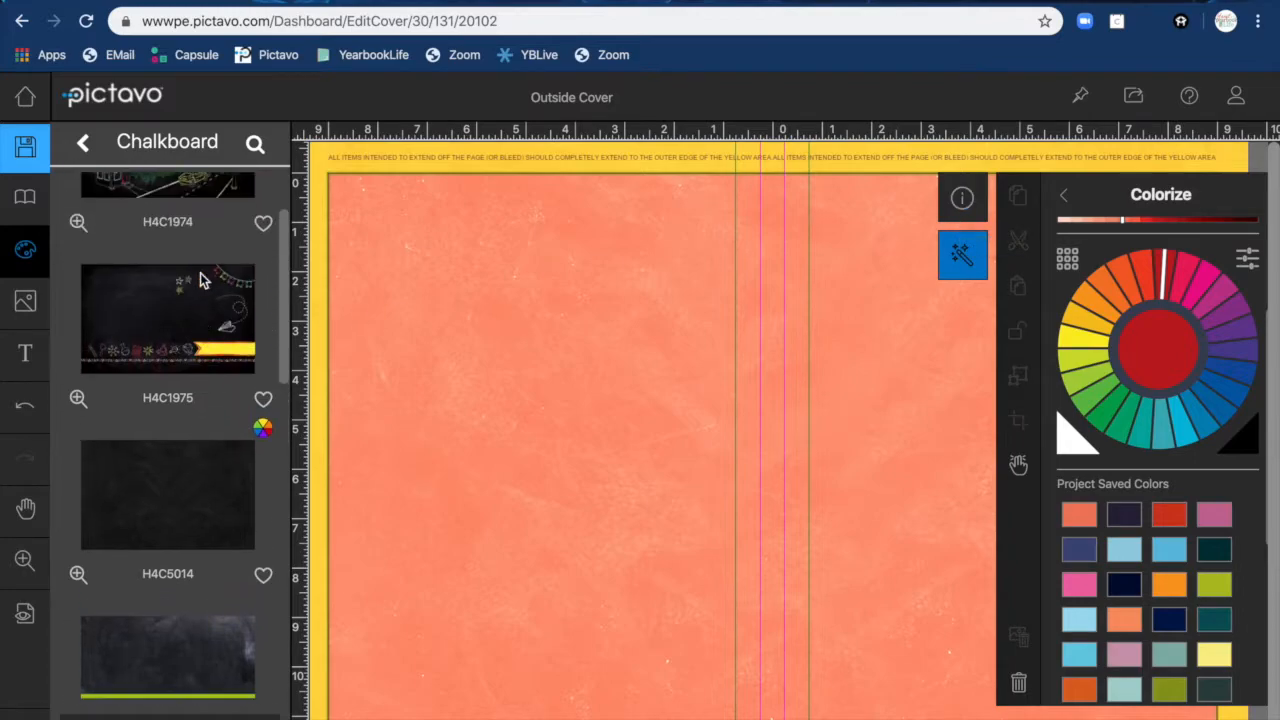
pyautogui.moveTo(155, 330); pyautogui.dragTo(484, 354)
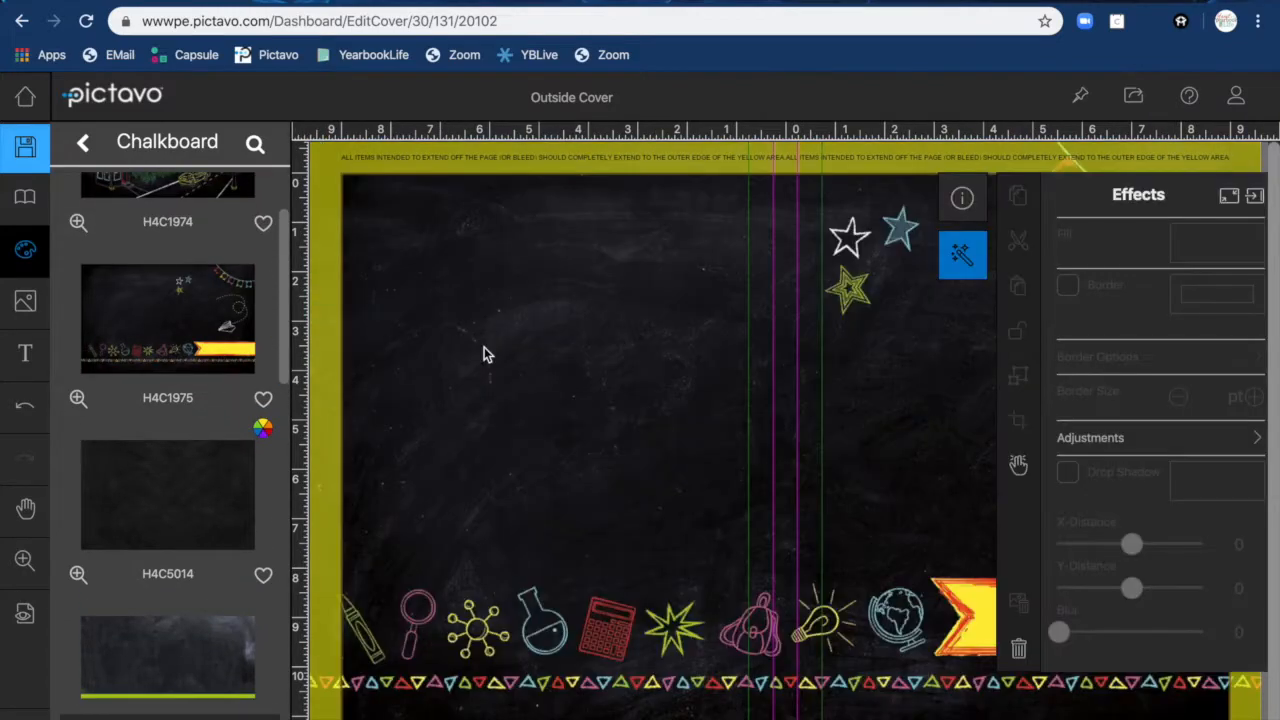
pyautogui.click(1256, 197)
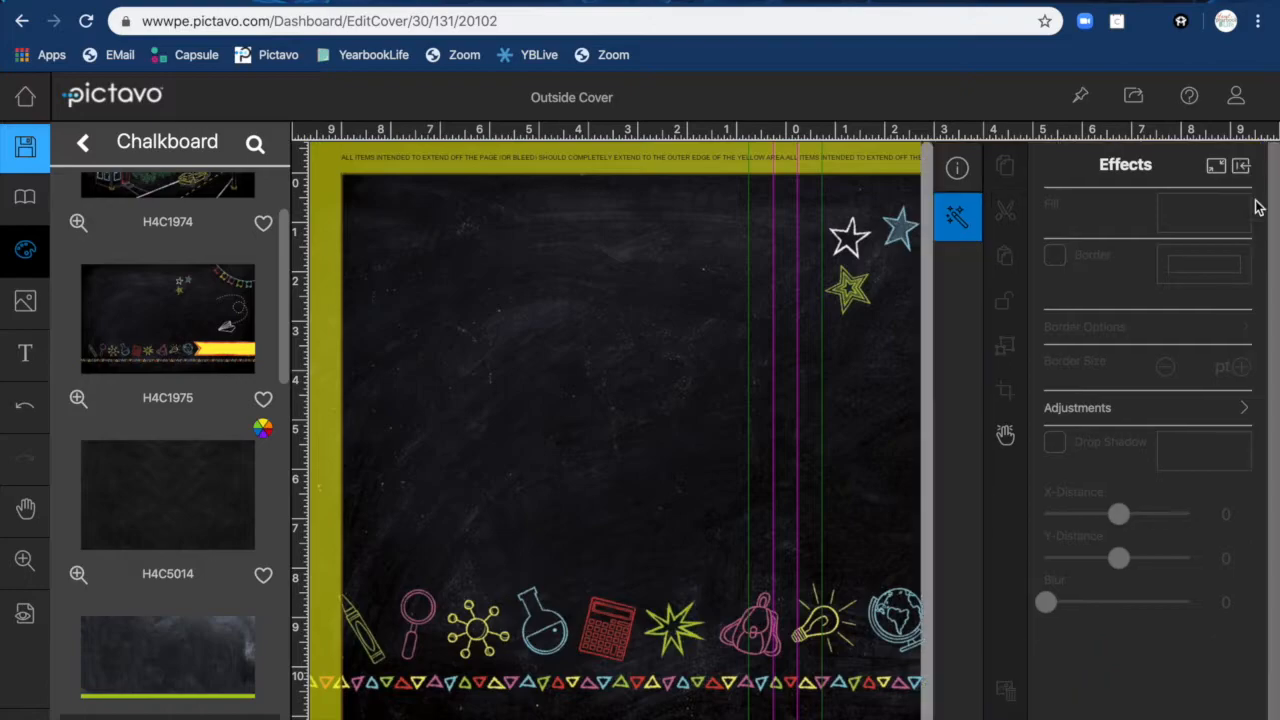
pyautogui.hscroll(1, 779, 326)
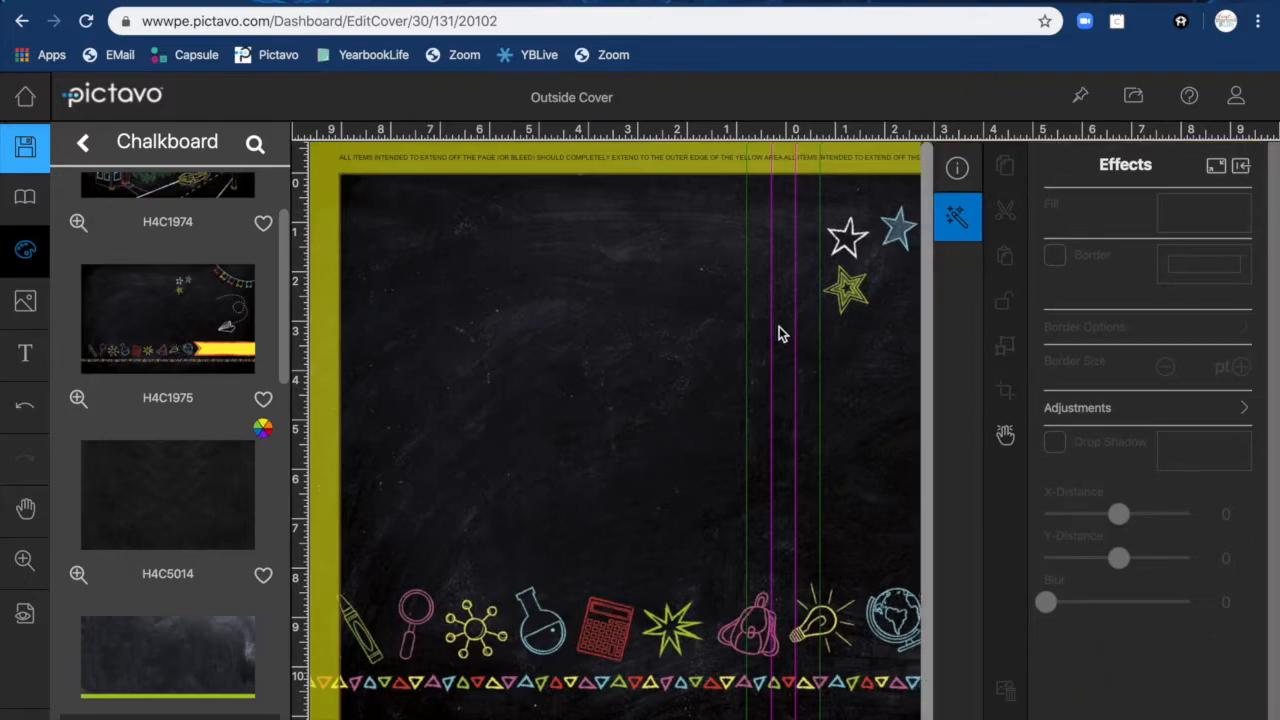
pyautogui.hscroll(6, 779, 326)
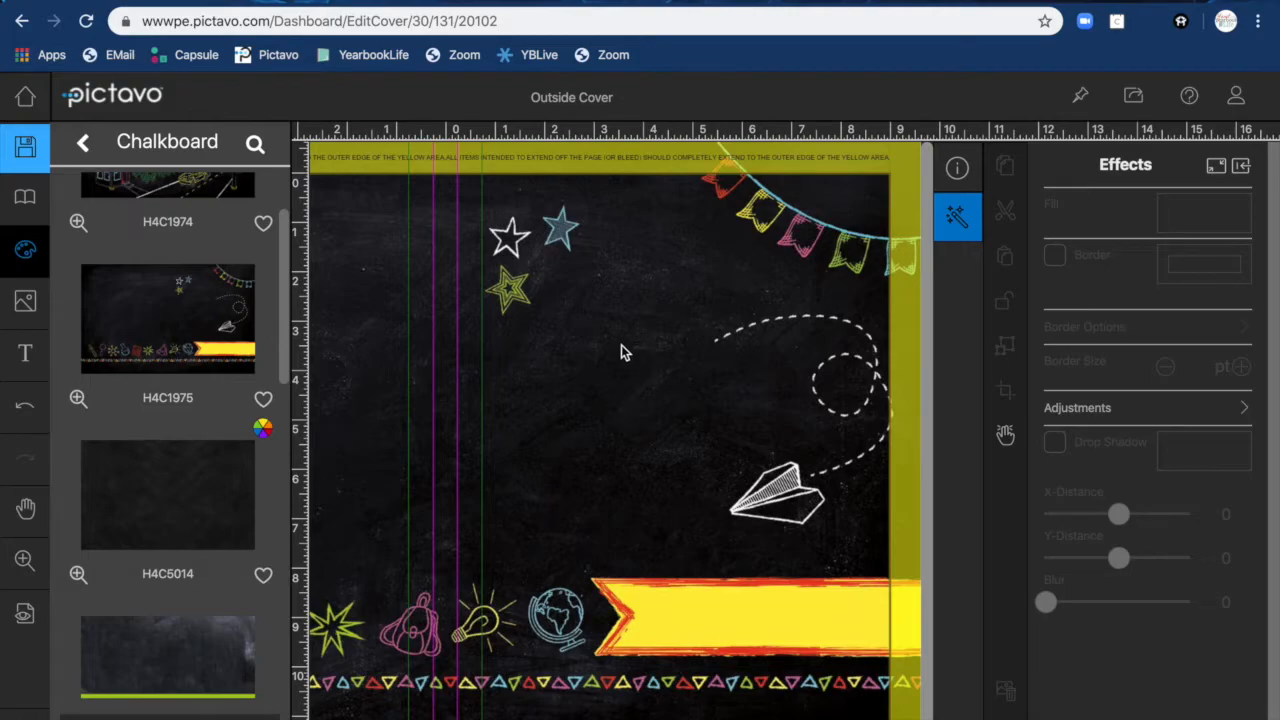
# Add a headline text box to the cover.
pyautogui.click(25, 360)
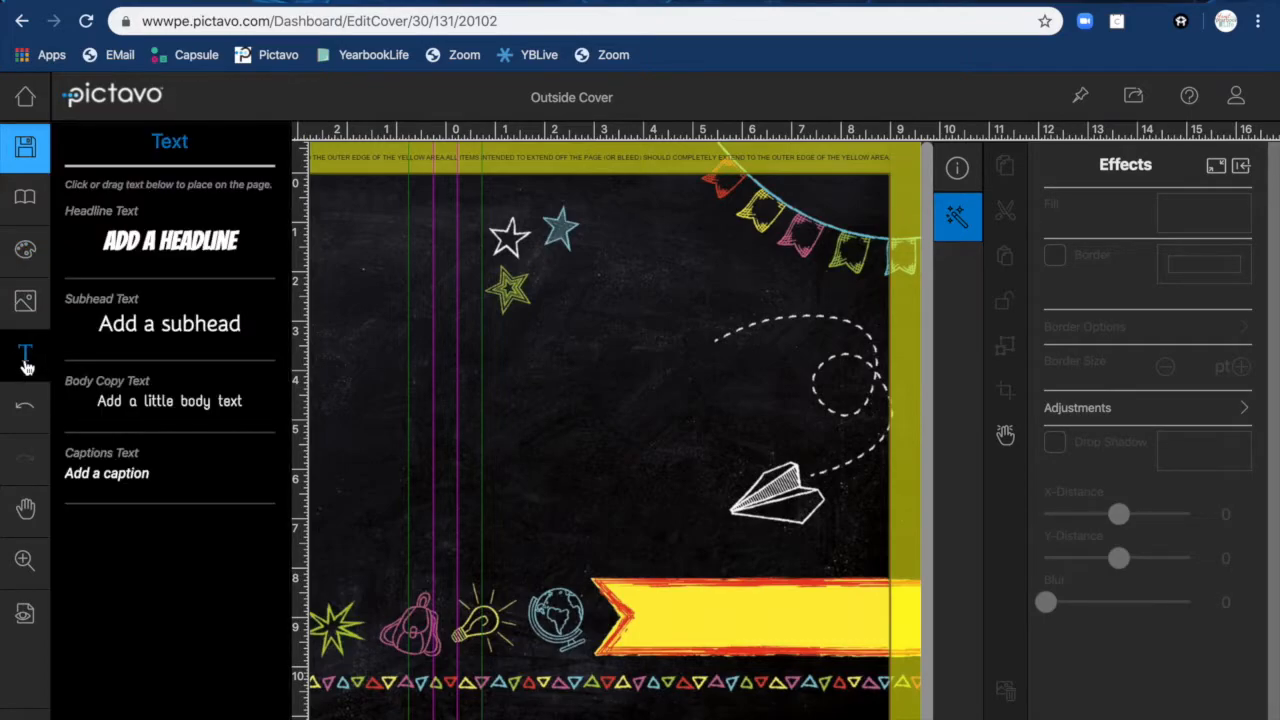
pyautogui.click(160, 247)
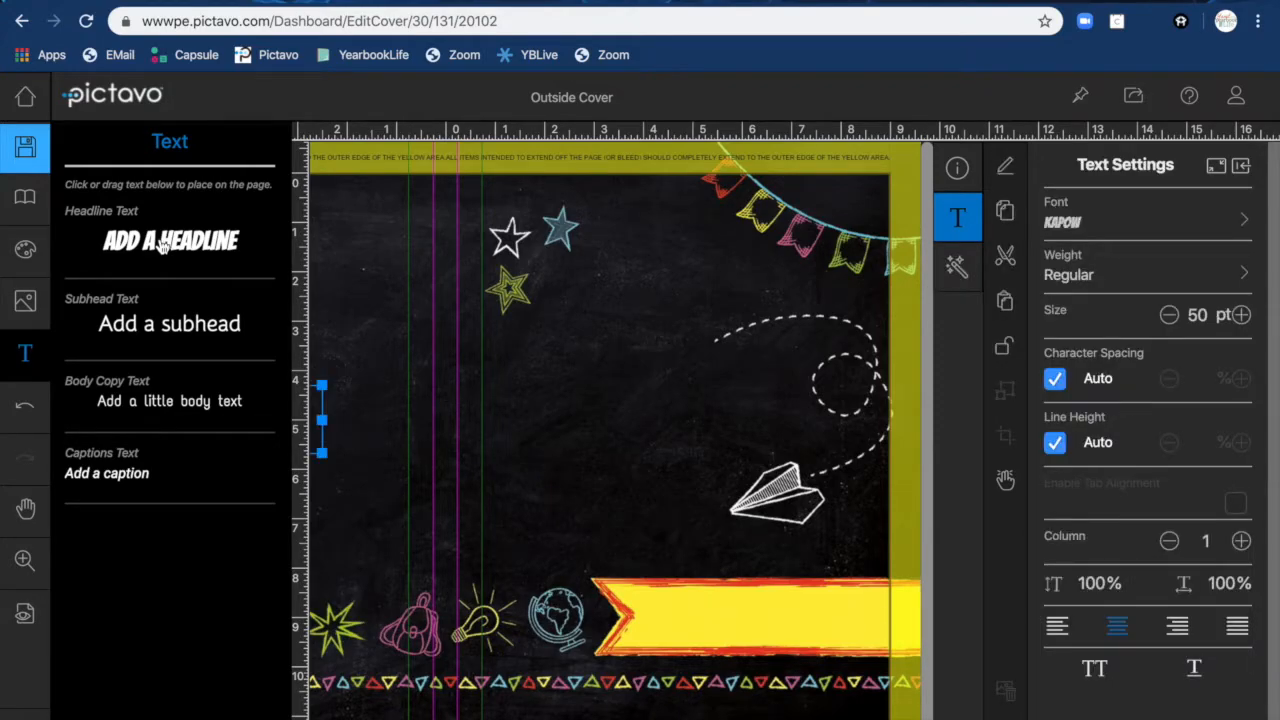
pyautogui.hscroll(-3, 380, 374)
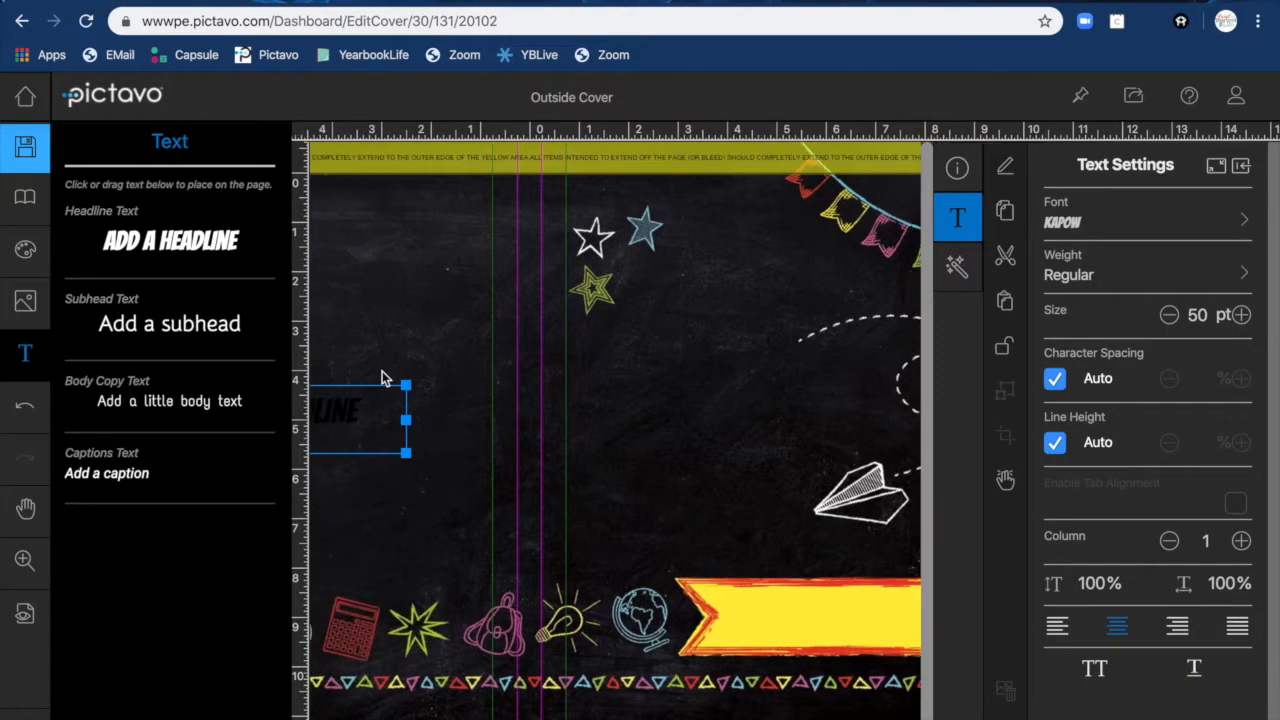
# Place another headline on the front cover's yellow banner and change its text to 2019-2020.
pyautogui.click(22, 355)
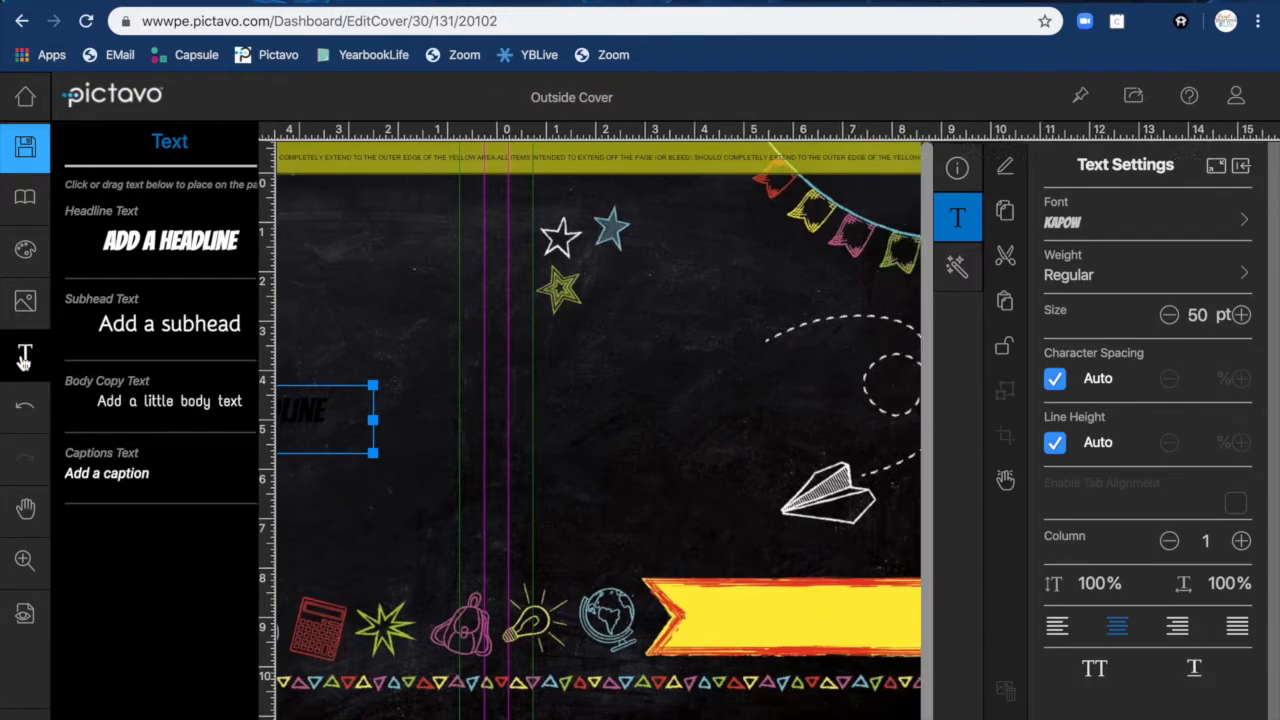
pyautogui.moveTo(212, 425); pyautogui.dragTo(782, 633)
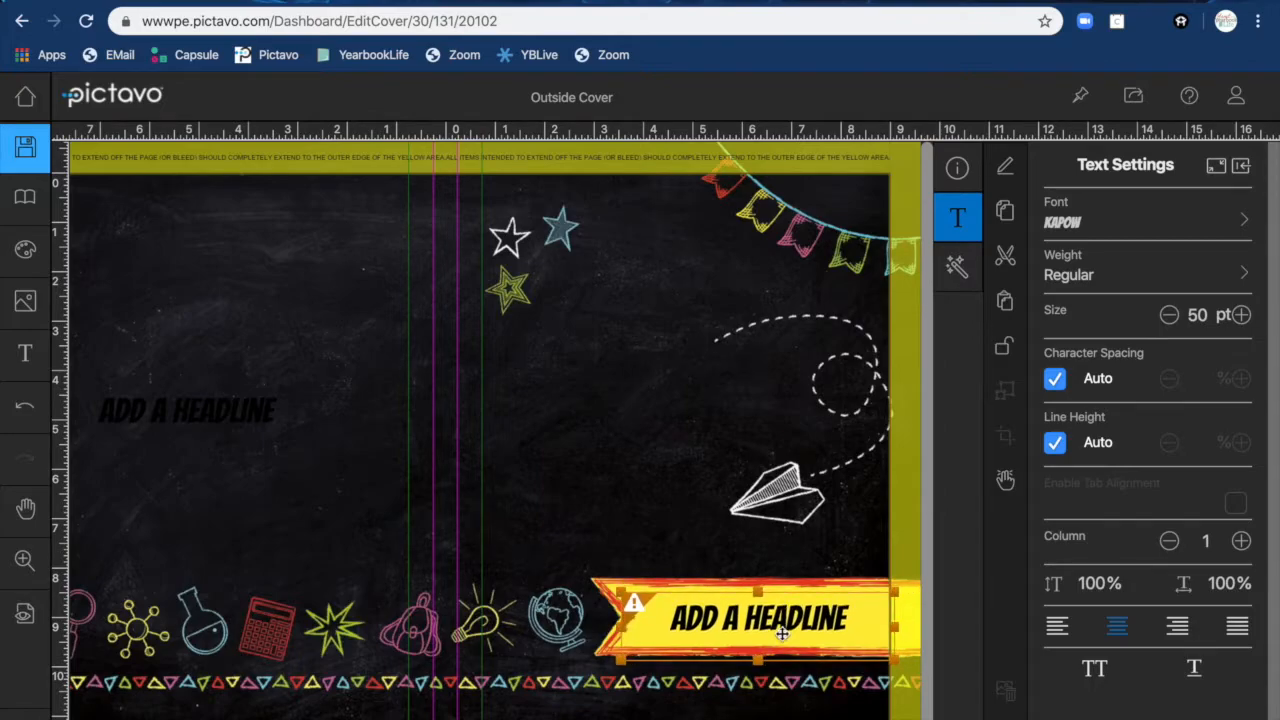
pyautogui.doubleClick(762, 627)
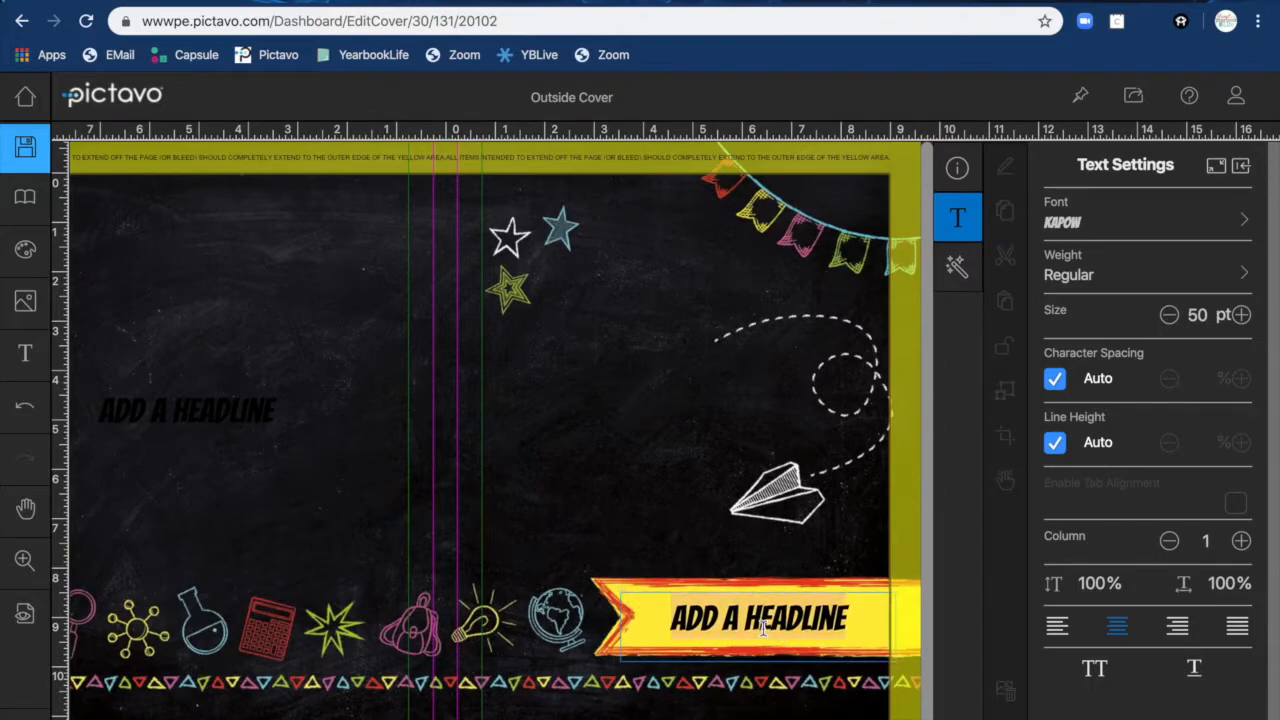
pyautogui.write('20')
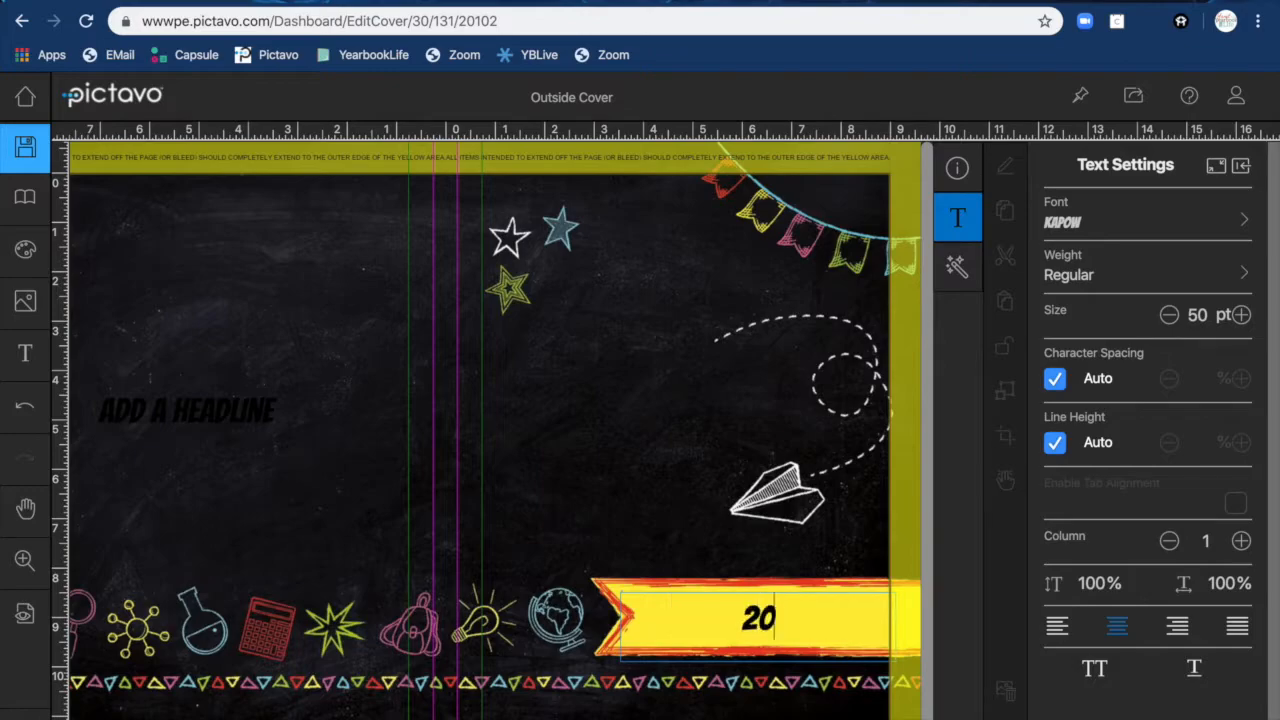
pyautogui.write('19-2020')
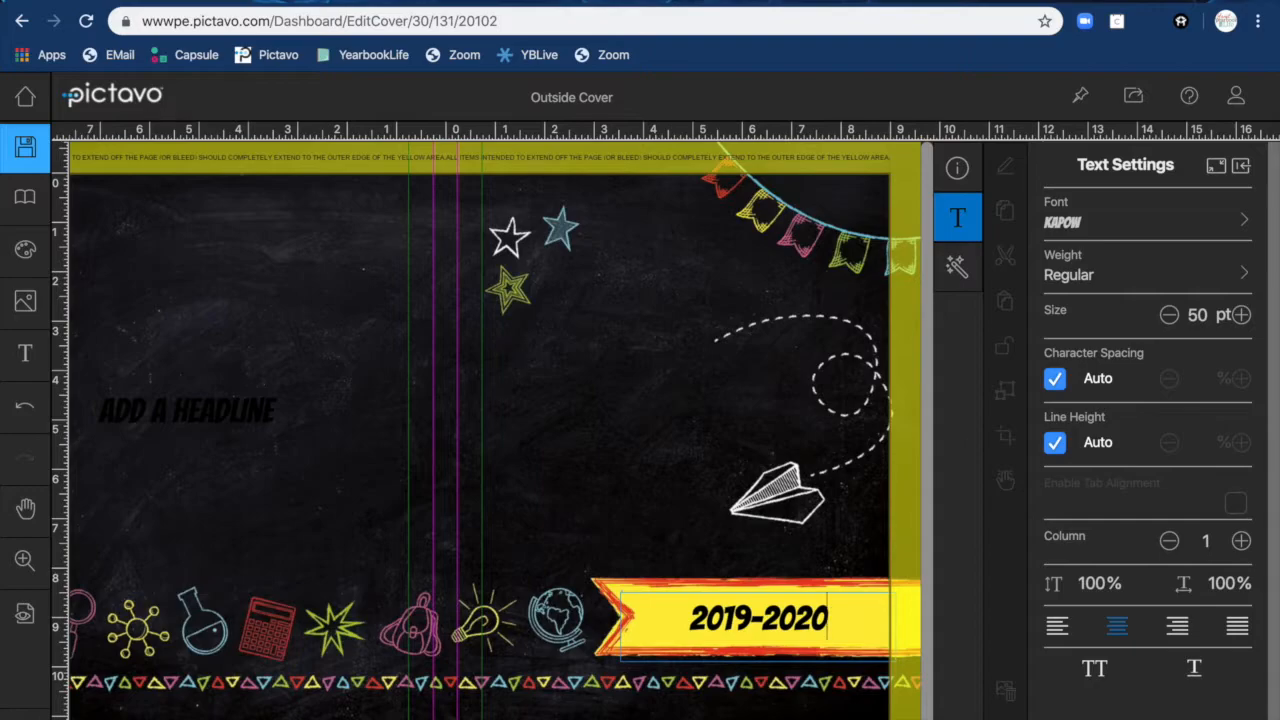
pyautogui.click(605, 507)
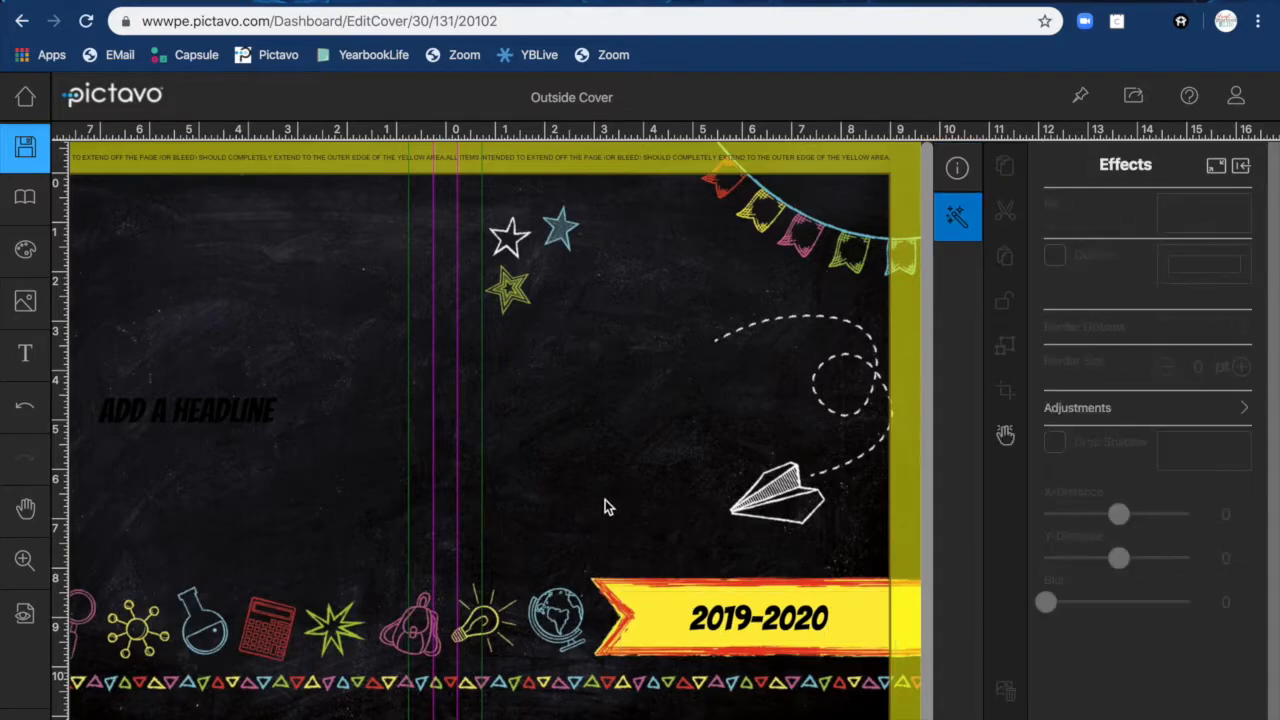
# Move the placeholder headline from the back cover to the middle of the front cover and set its font to Light.
pyautogui.click(189, 420)
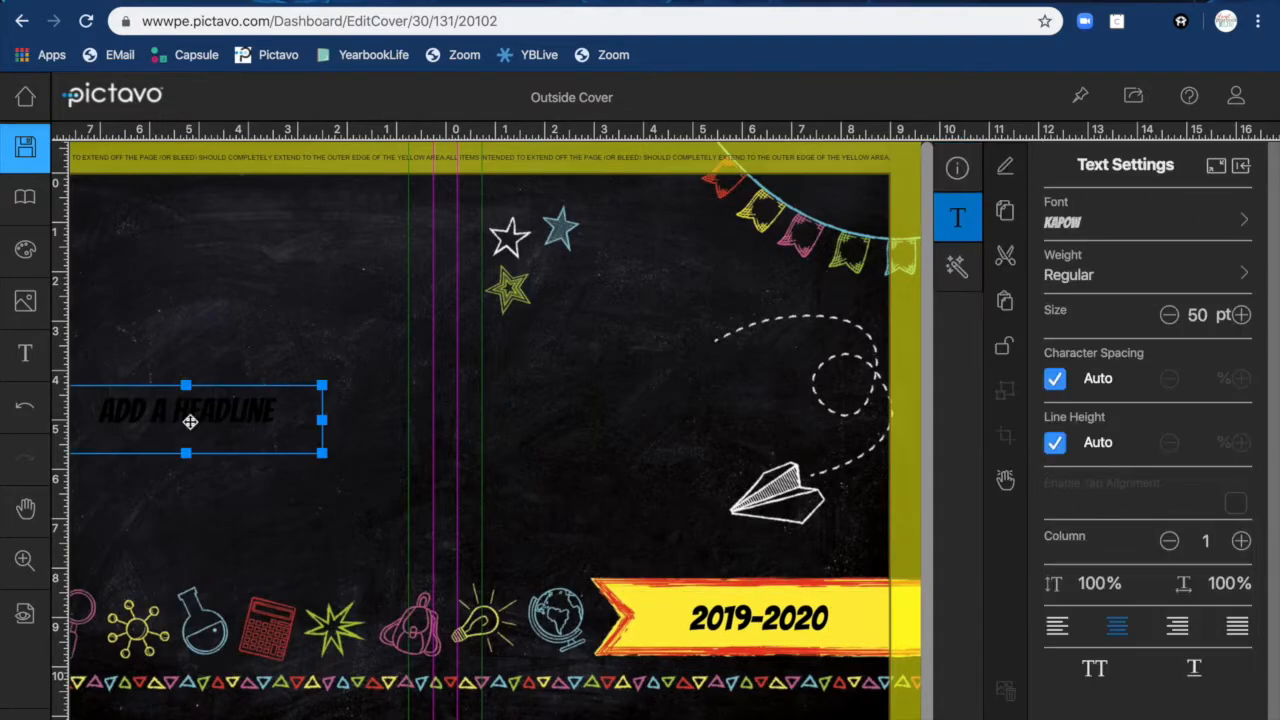
pyautogui.moveTo(189, 420); pyautogui.dragTo(621, 399)
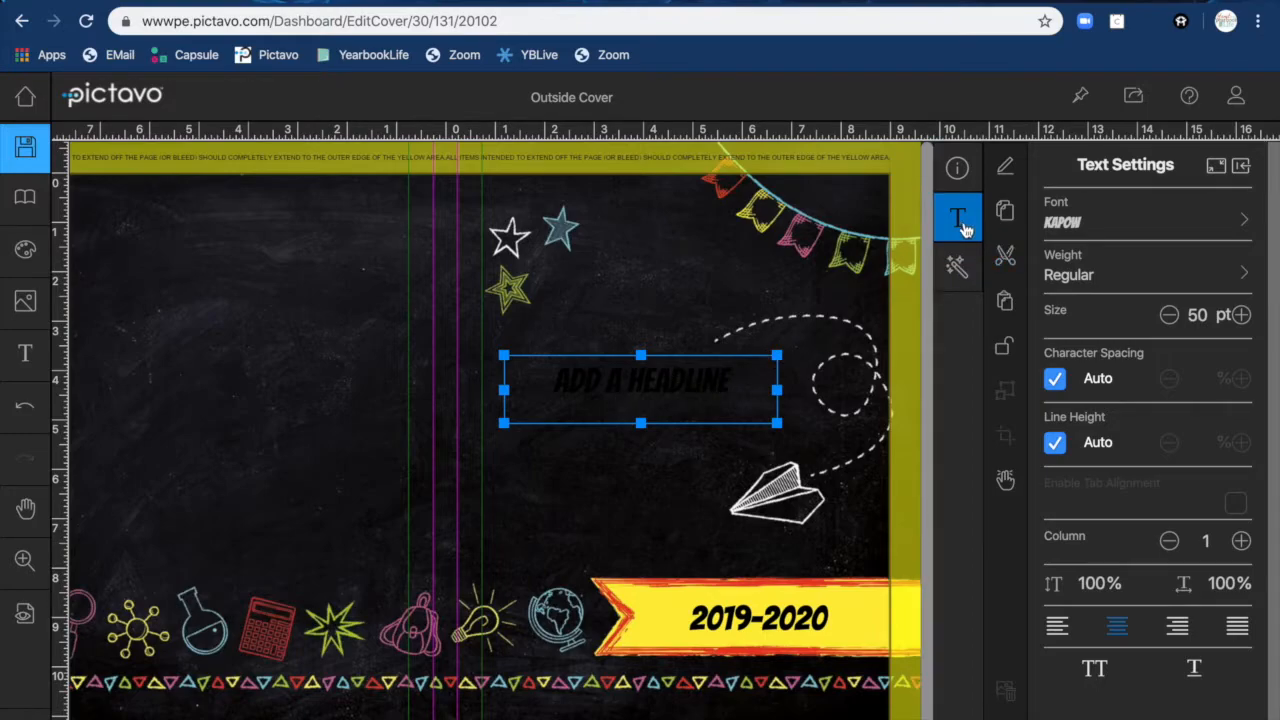
pyautogui.click(1163, 230)
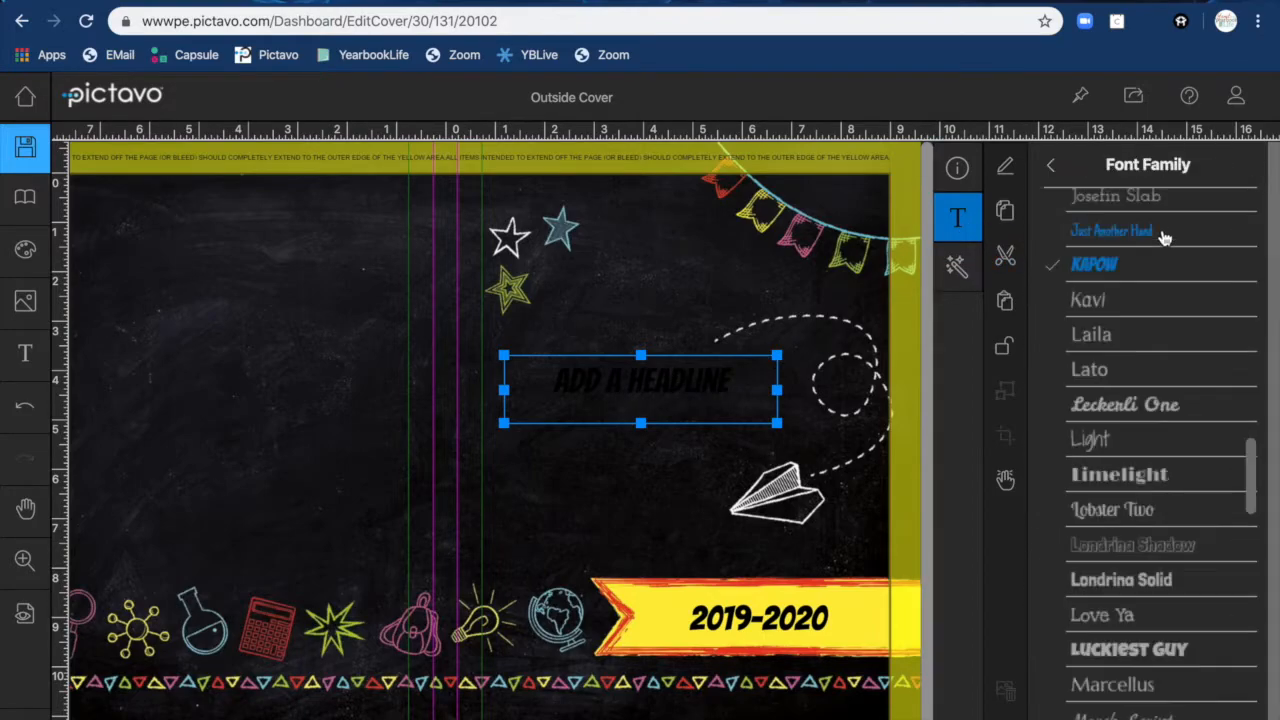
pyautogui.click(1092, 442)
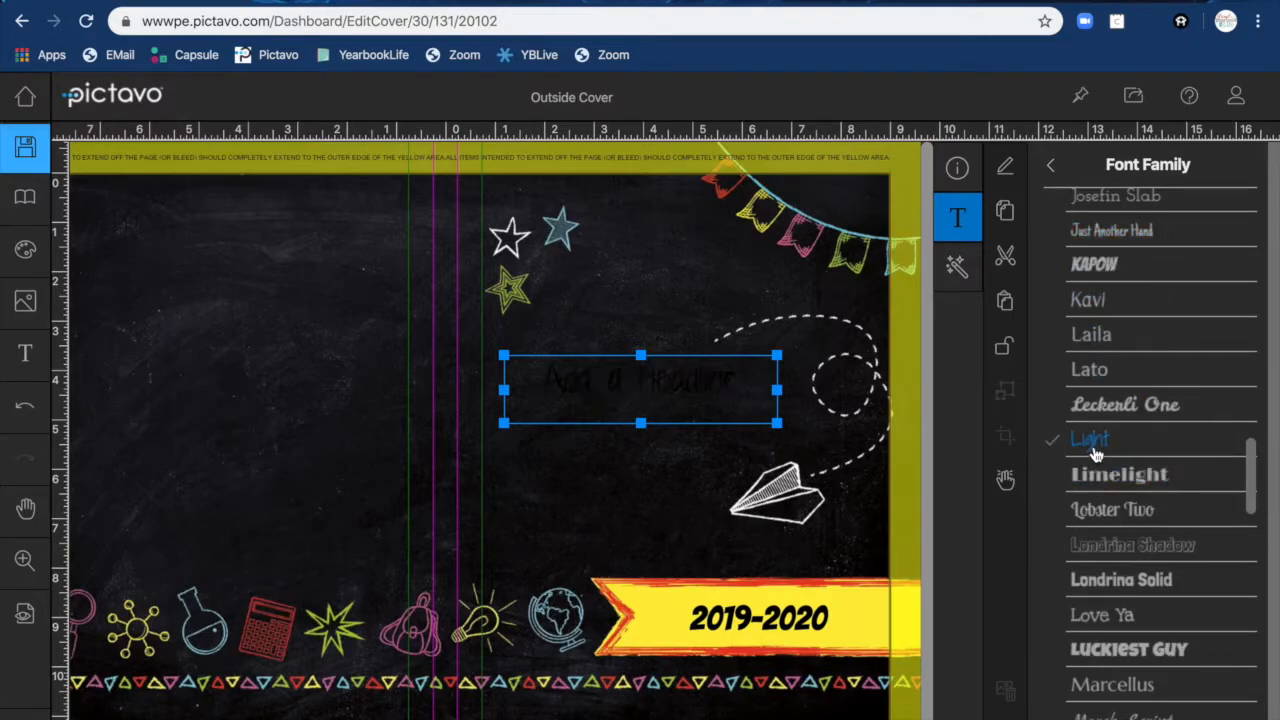
pyautogui.click(1050, 166)
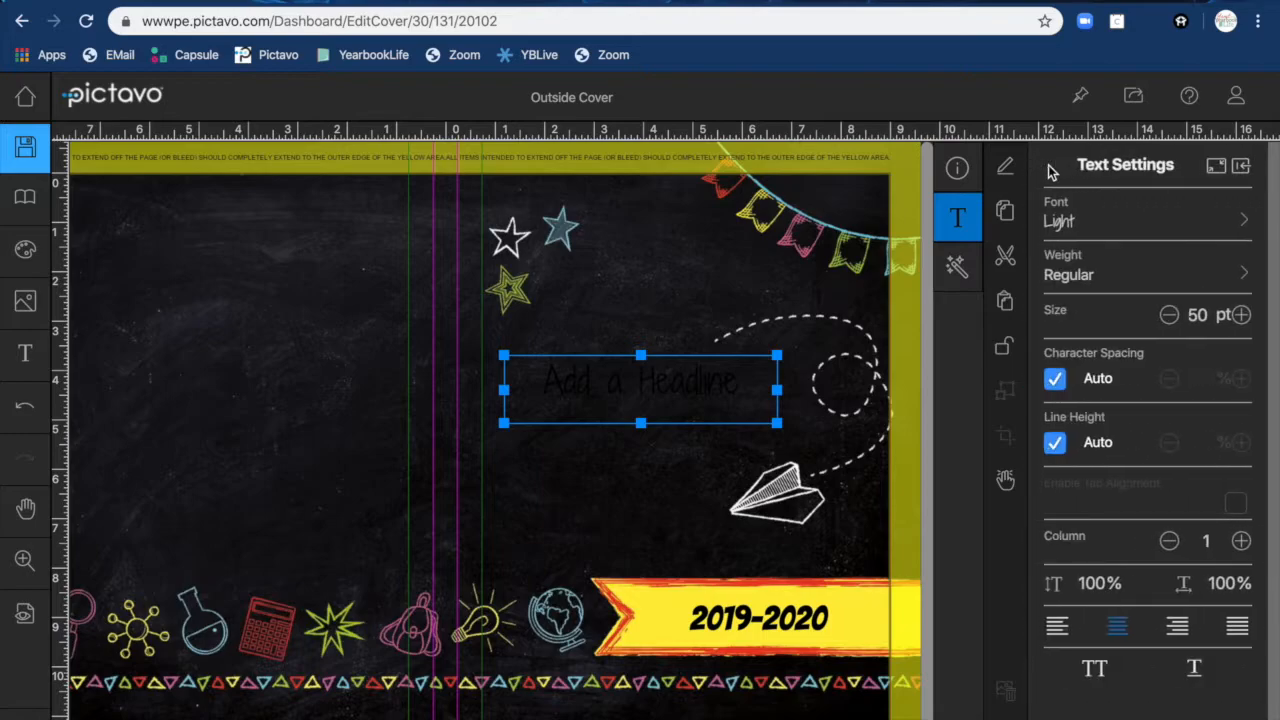
# Set the text color of the front cover's placeholder headline to white.
pyautogui.click(954, 270)
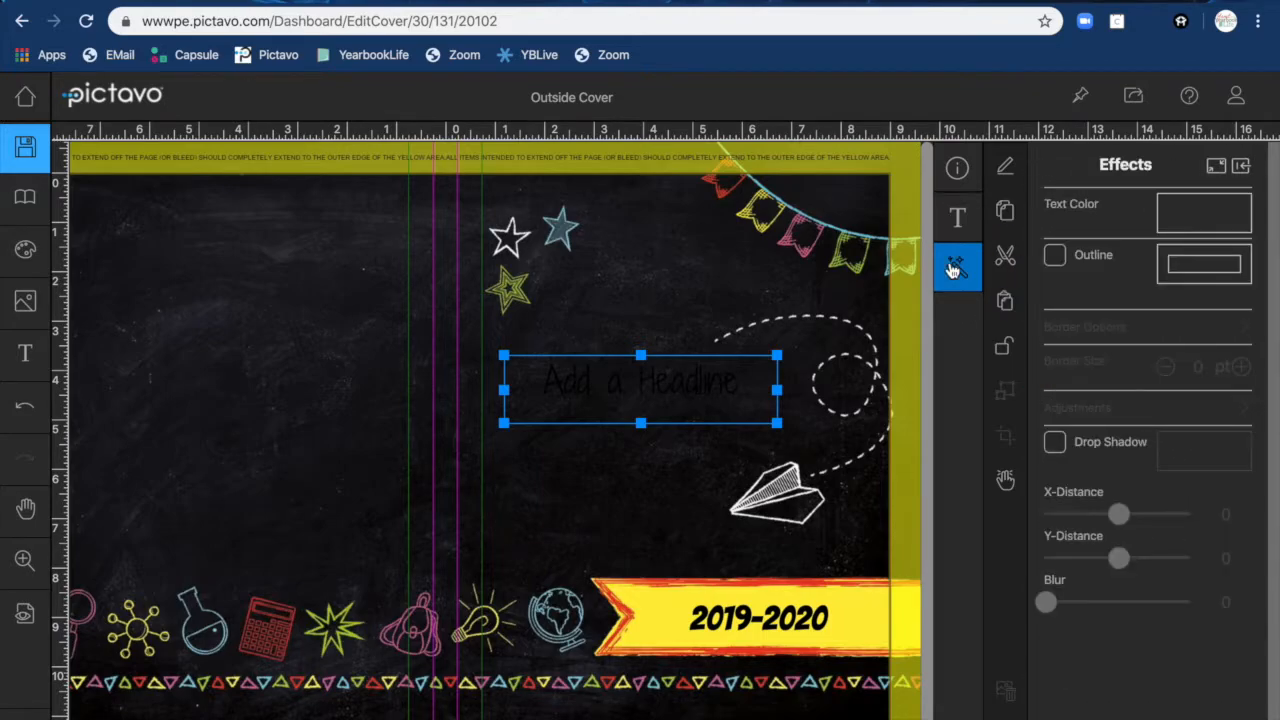
pyautogui.click(1201, 224)
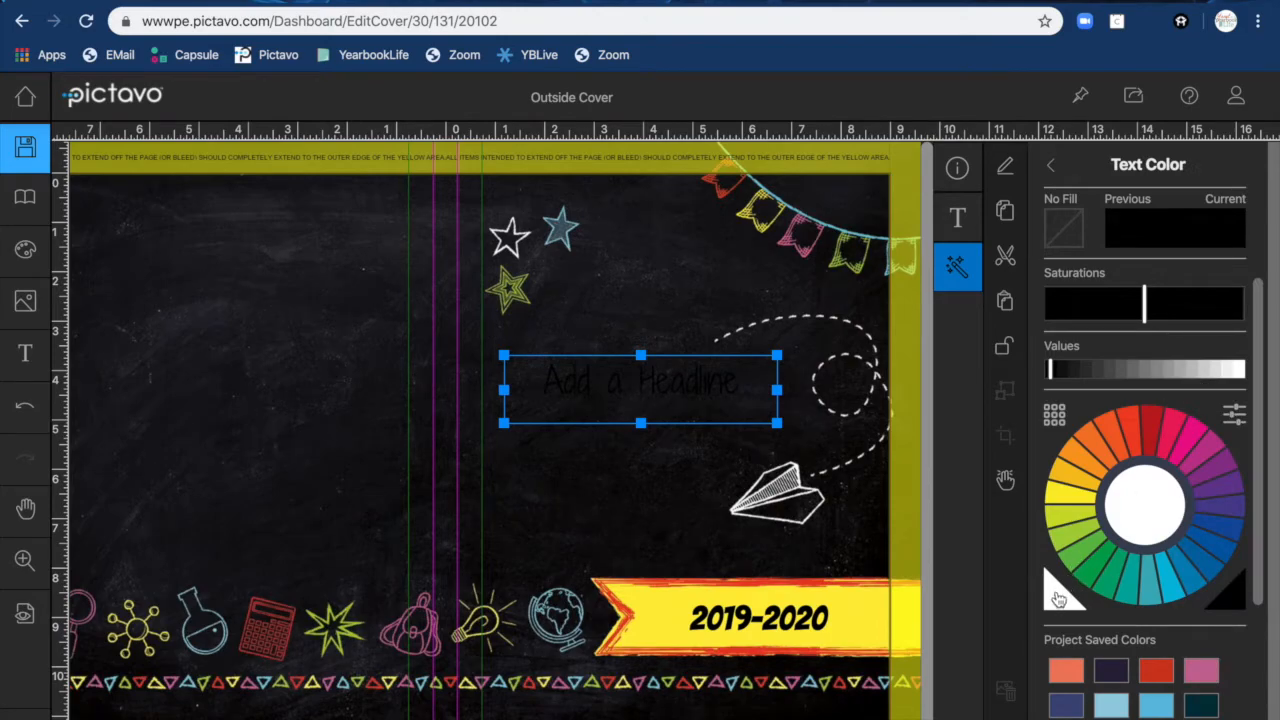
pyautogui.click(1056, 608)
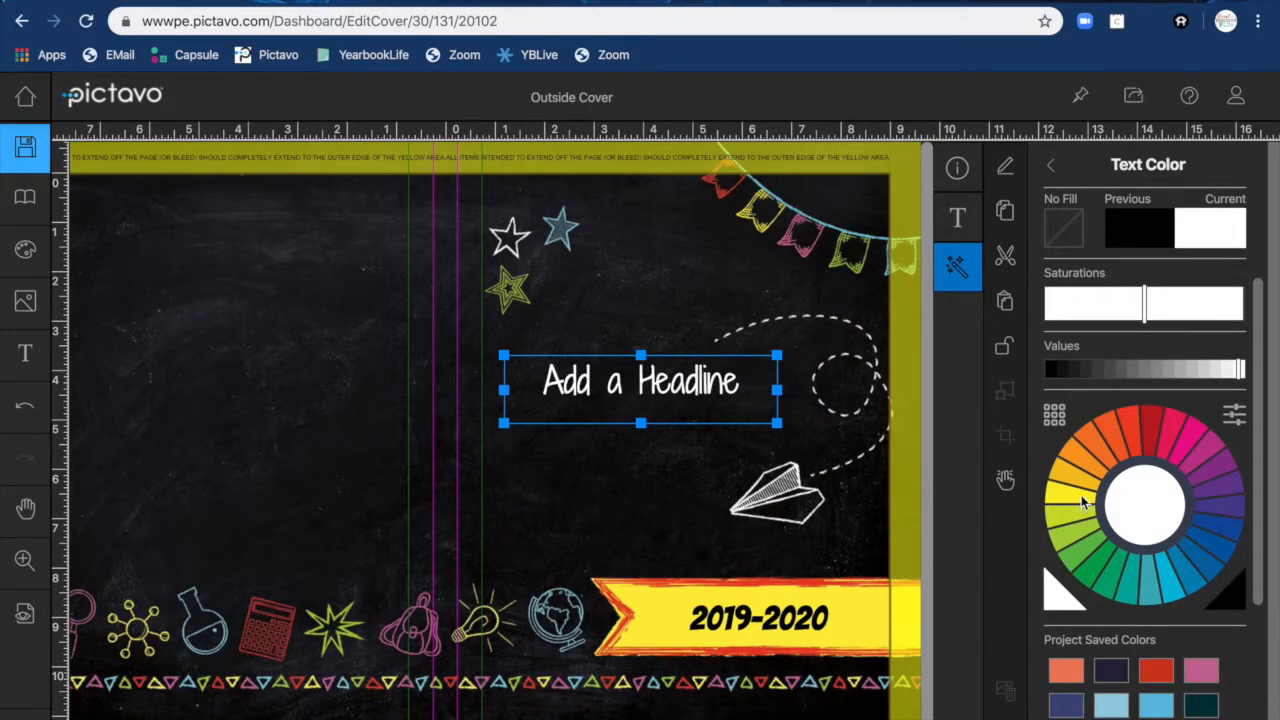
# Replace the placeholder text of the front cover headline with "Our School".
pyautogui.doubleClick(548, 385)
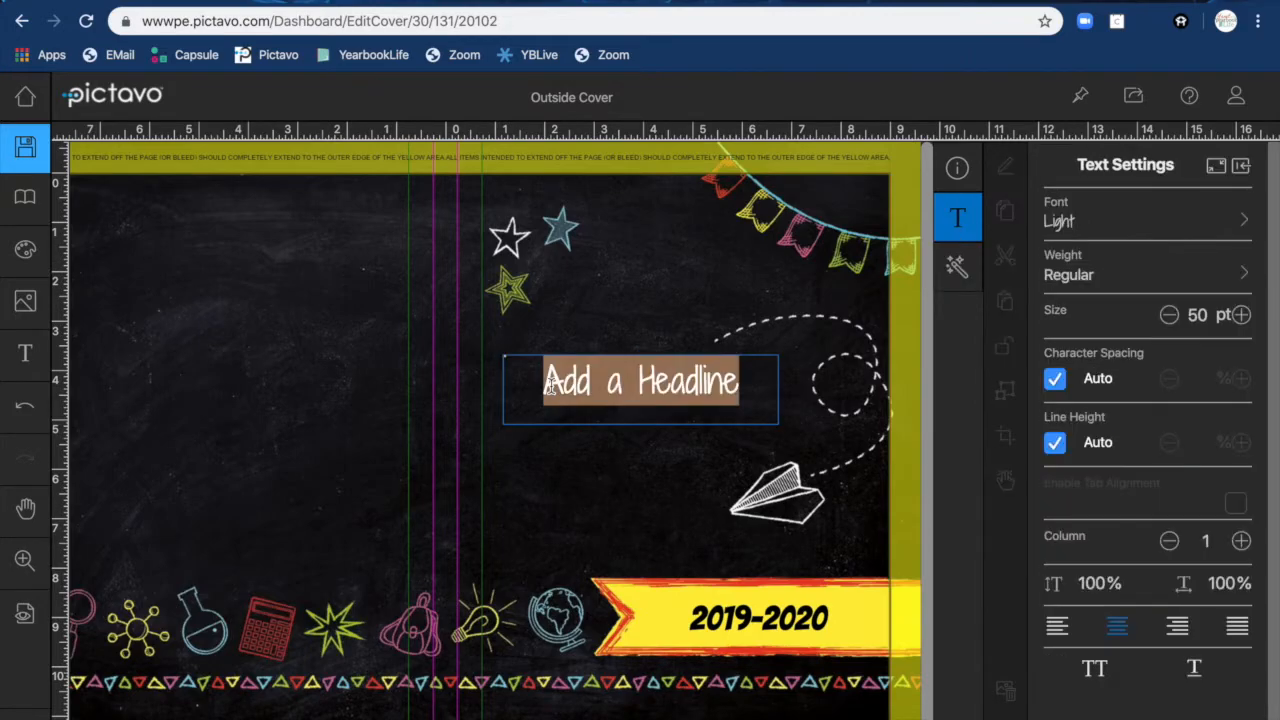
pyautogui.write('Ou')
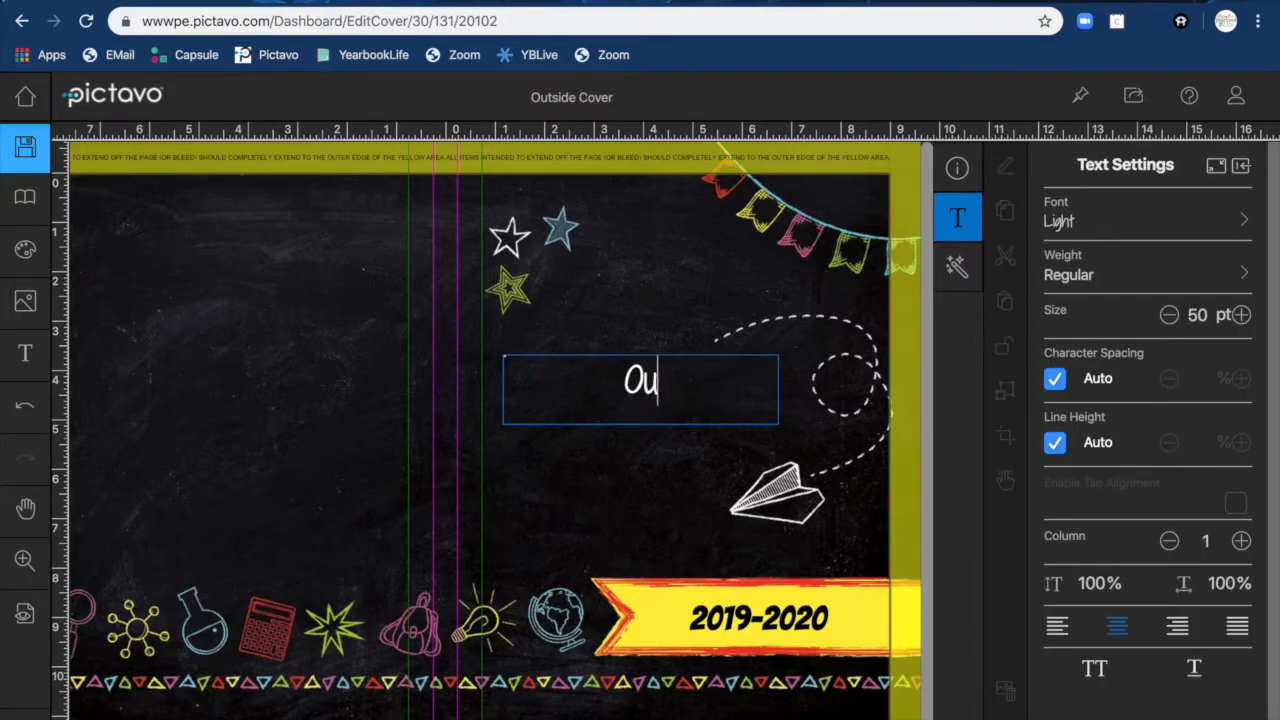
pyautogui.write('r School')
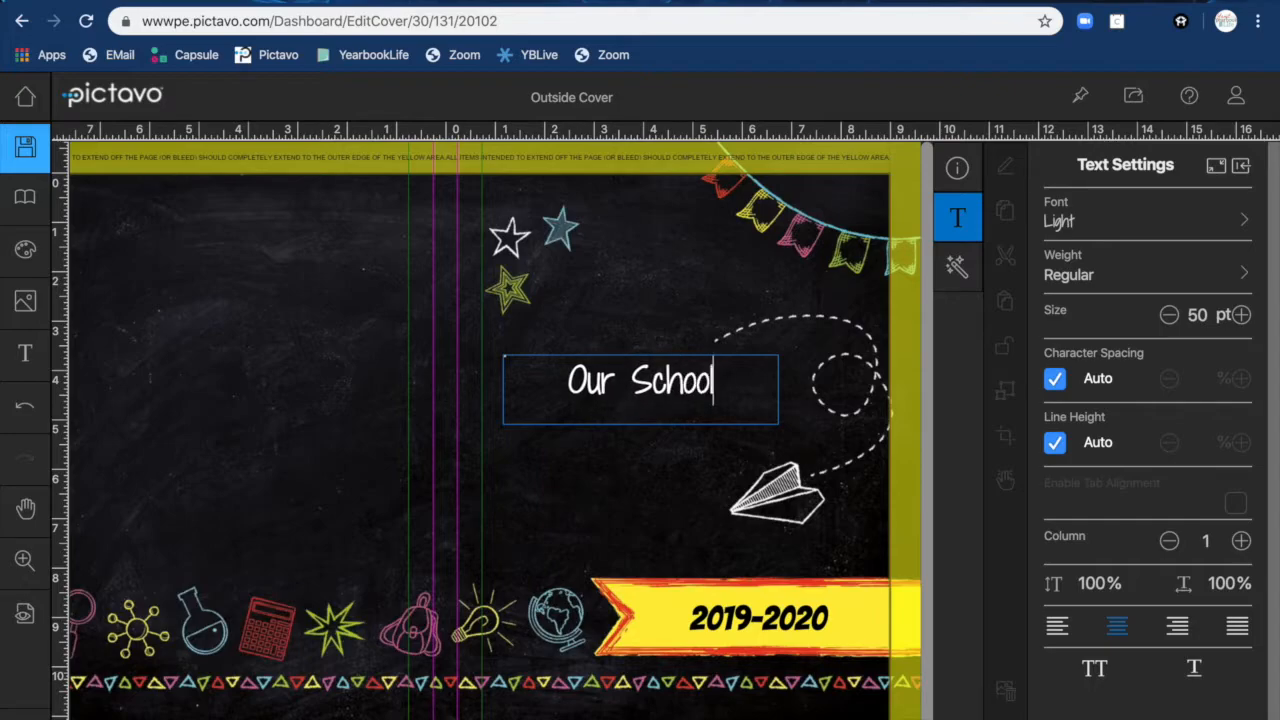
pyautogui.click(580, 340)
pyautogui.click(585, 390)
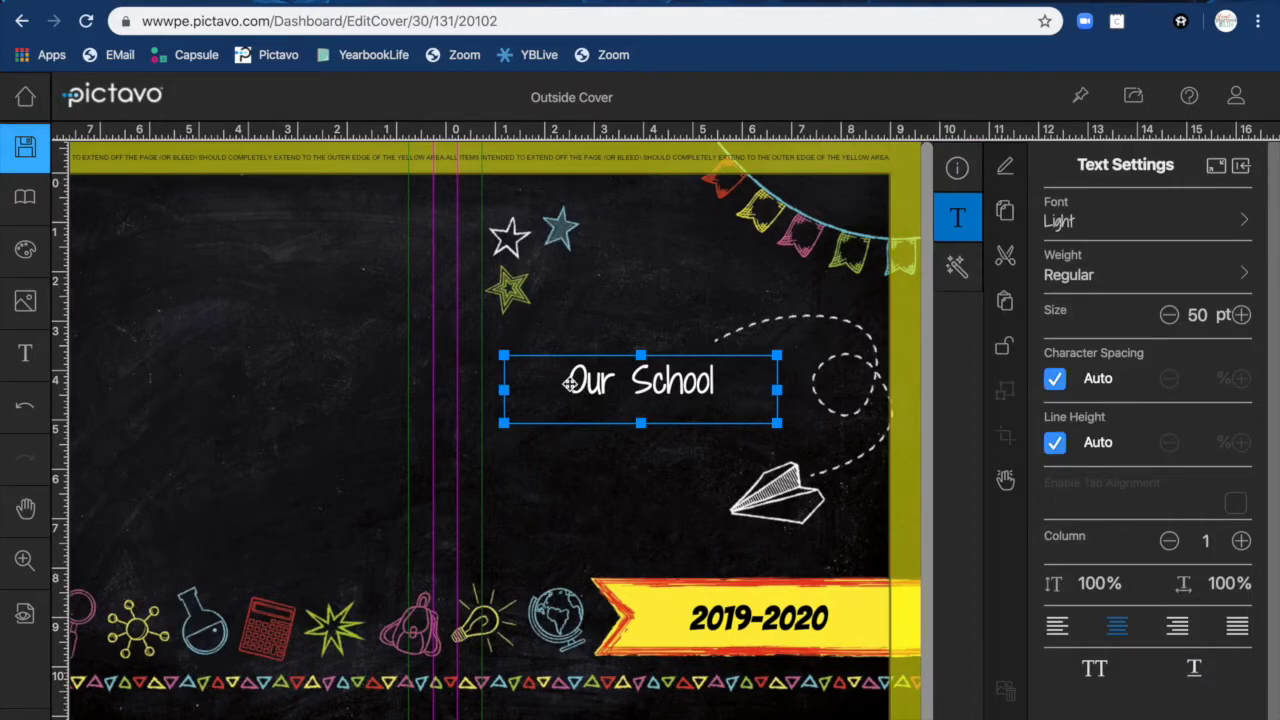
# Set the font size of the Our School headline to 100 pt.
pyautogui.doubleClick(568, 381)
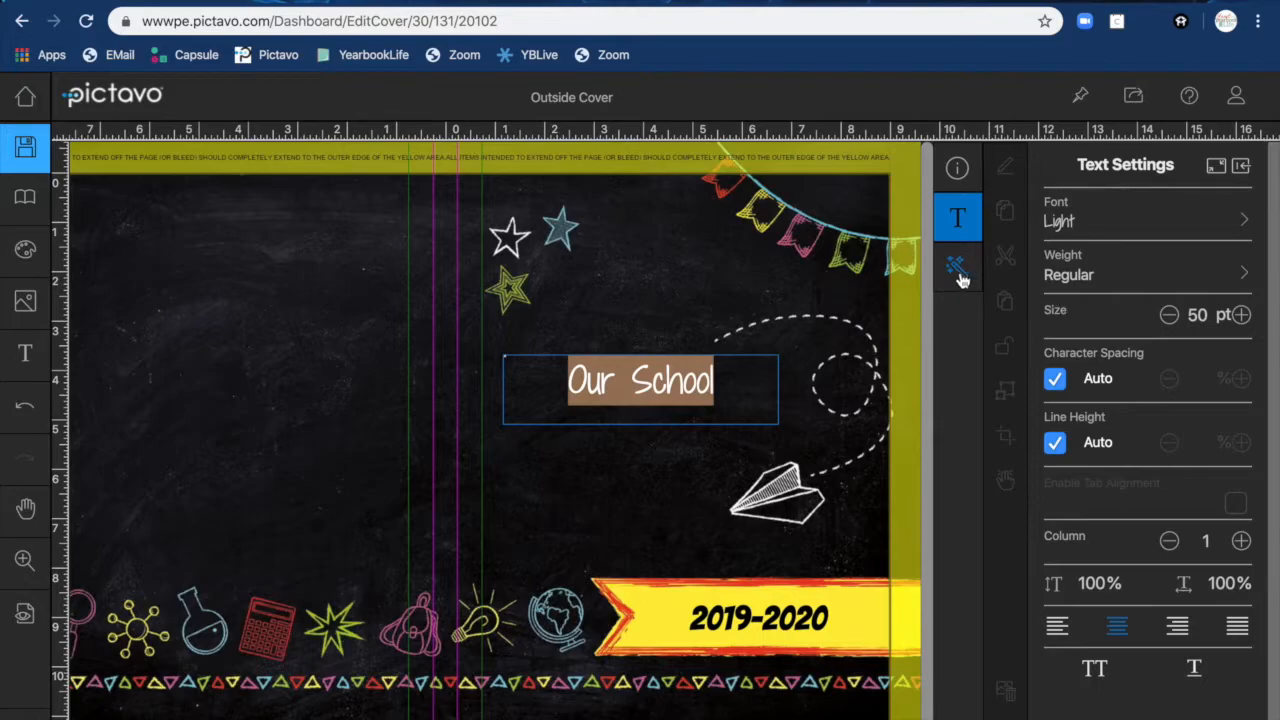
pyautogui.click(1241, 315)
pyautogui.click(1241, 315)
pyautogui.click(1241, 315)
pyautogui.click(1241, 315)
pyautogui.doubleClick(1208, 314)
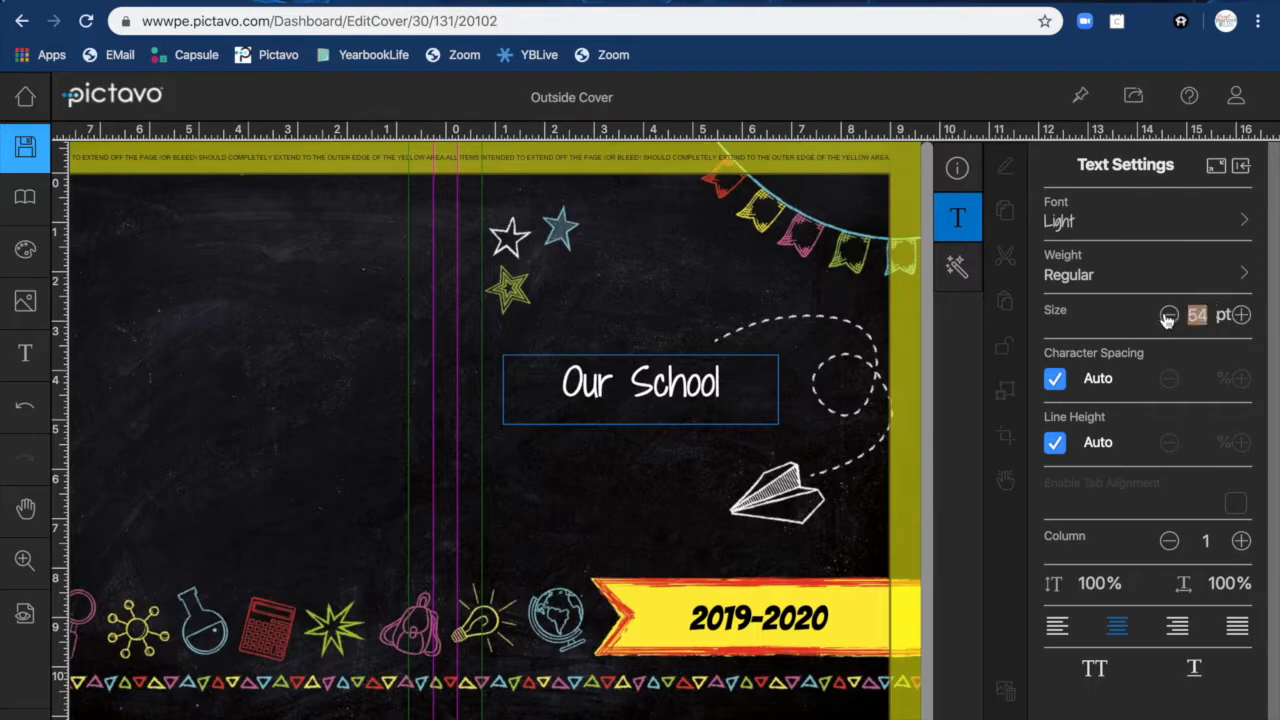
pyautogui.write('100')
pyautogui.press('Return')
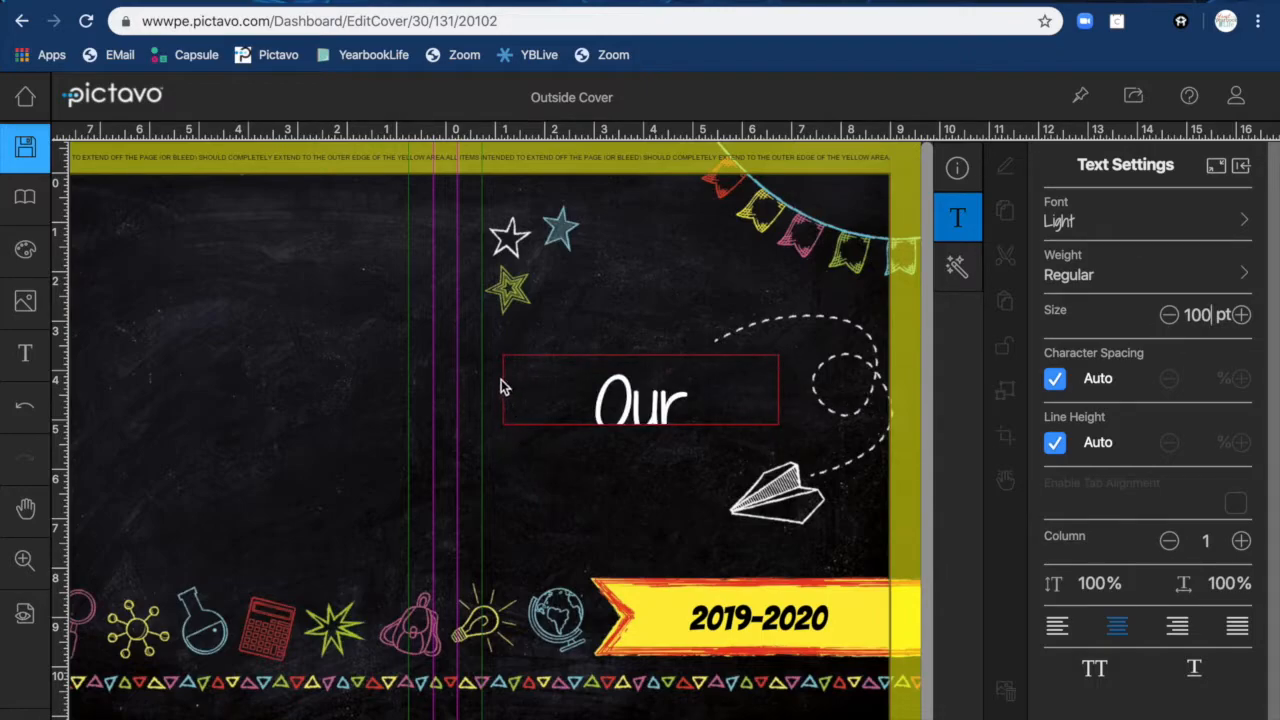
# Enlarge the Our School text box downward to fit both words and move it up beneath the stars.
pyautogui.click(556, 359)
pyautogui.click(621, 416)
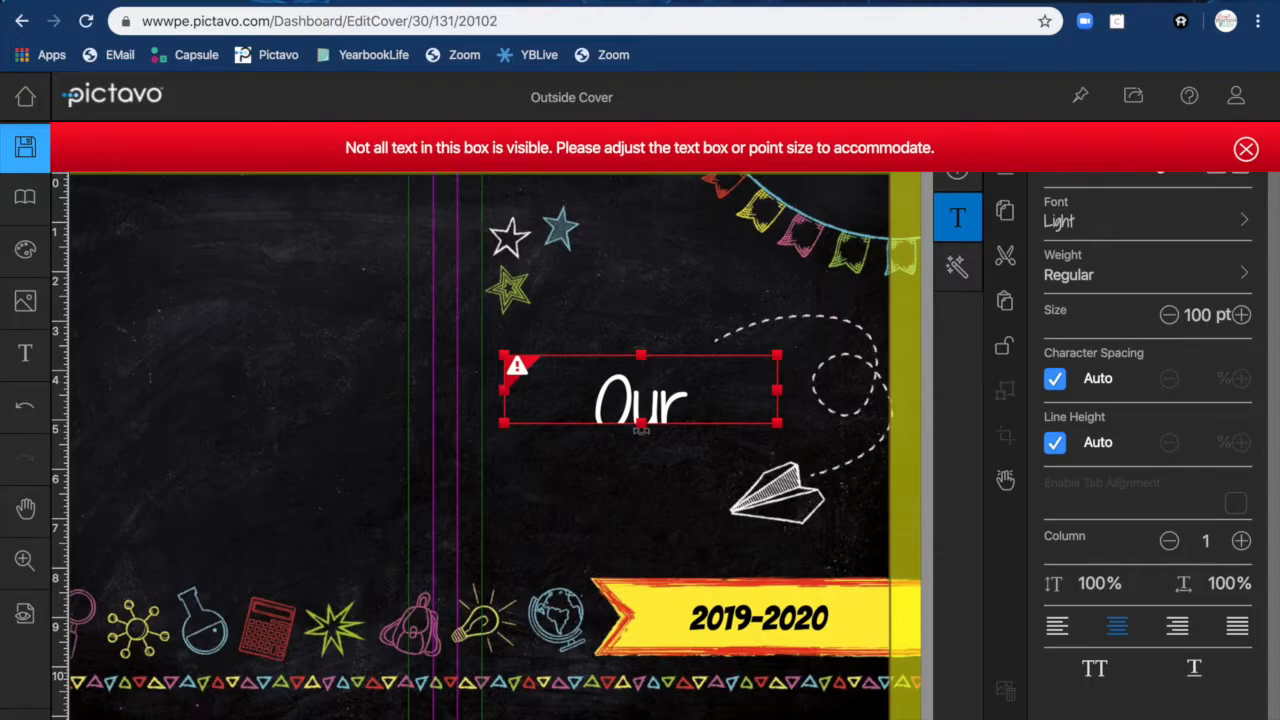
pyautogui.moveTo(642, 427); pyautogui.dragTo(643, 552)
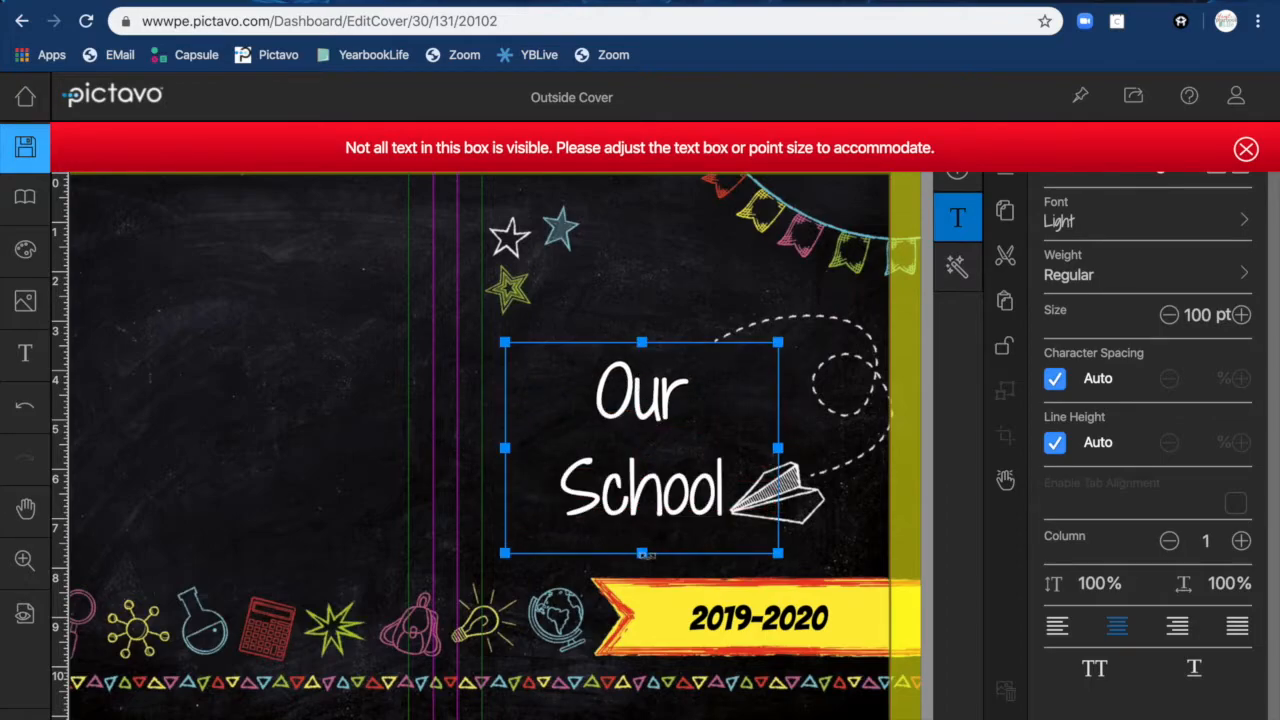
pyautogui.moveTo(646, 463); pyautogui.dragTo(630, 385)
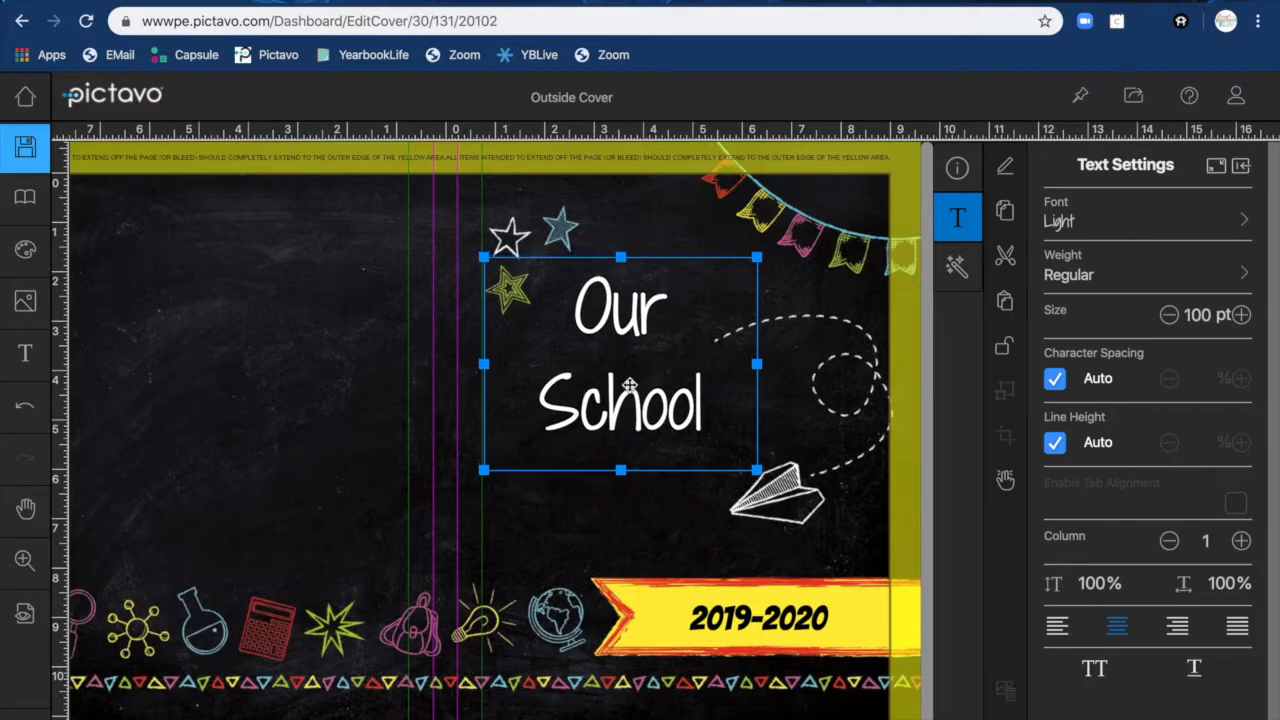
# Reduce the font size of the Our School headline to 89 pt.
pyautogui.click(1169, 315)
pyautogui.click(1169, 315)
pyautogui.click(1169, 315)
pyautogui.click(1169, 315)
pyautogui.click(1169, 315)
pyautogui.click(1169, 315)
pyautogui.click(1169, 315)
pyautogui.click(1169, 315)
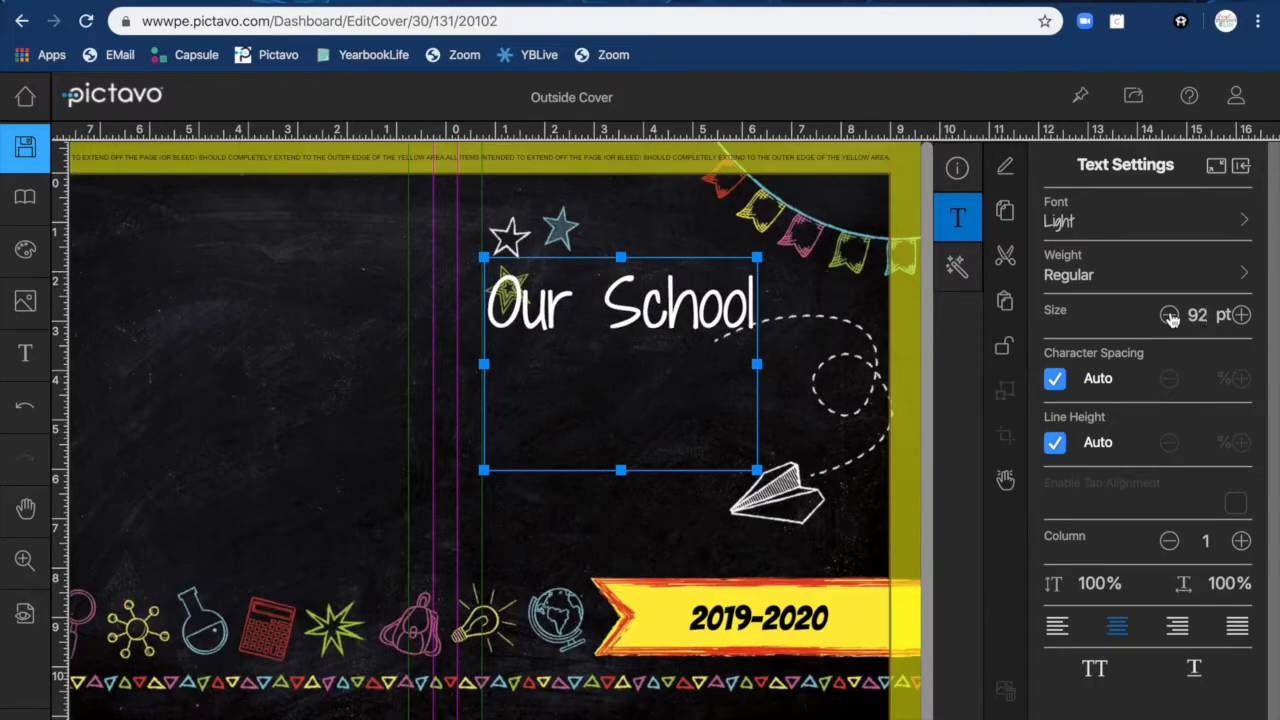
pyautogui.click(1169, 315)
pyautogui.click(1169, 315)
pyautogui.click(1169, 315)
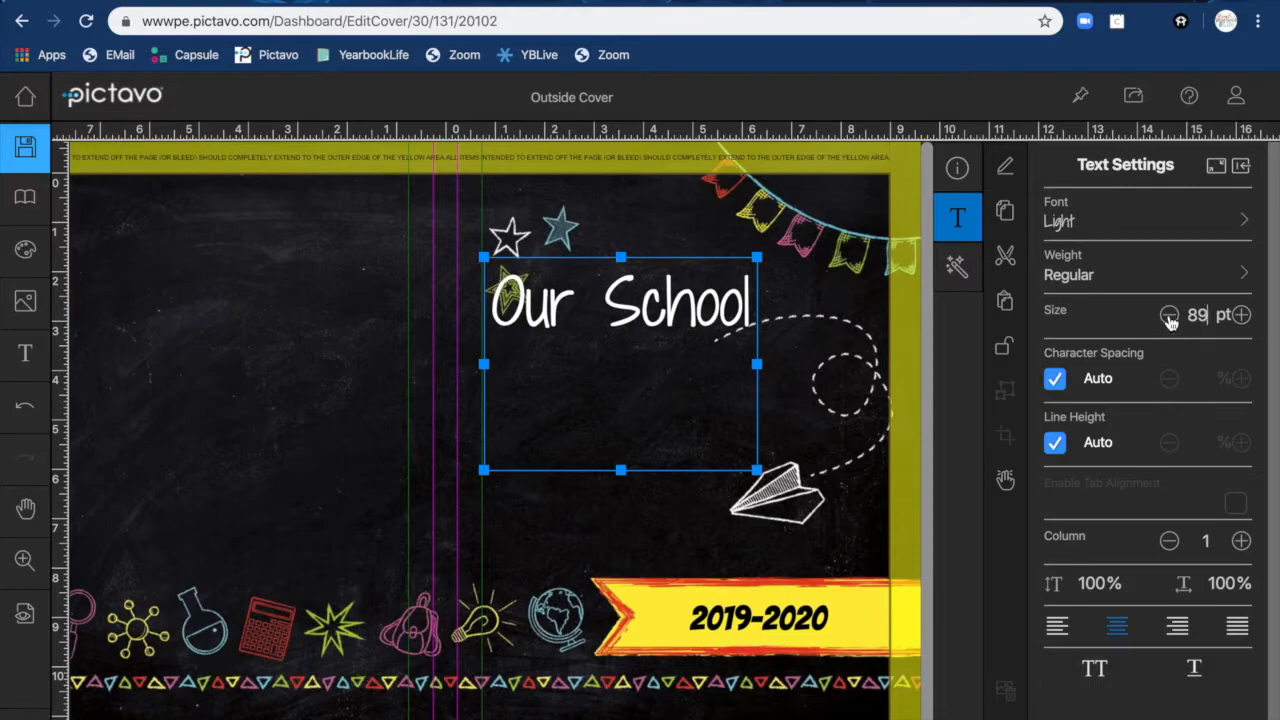
# Set the Our School headline's size to 50 pt and move its box down to the middle of the front cover.
pyautogui.doubleClick(520, 311)
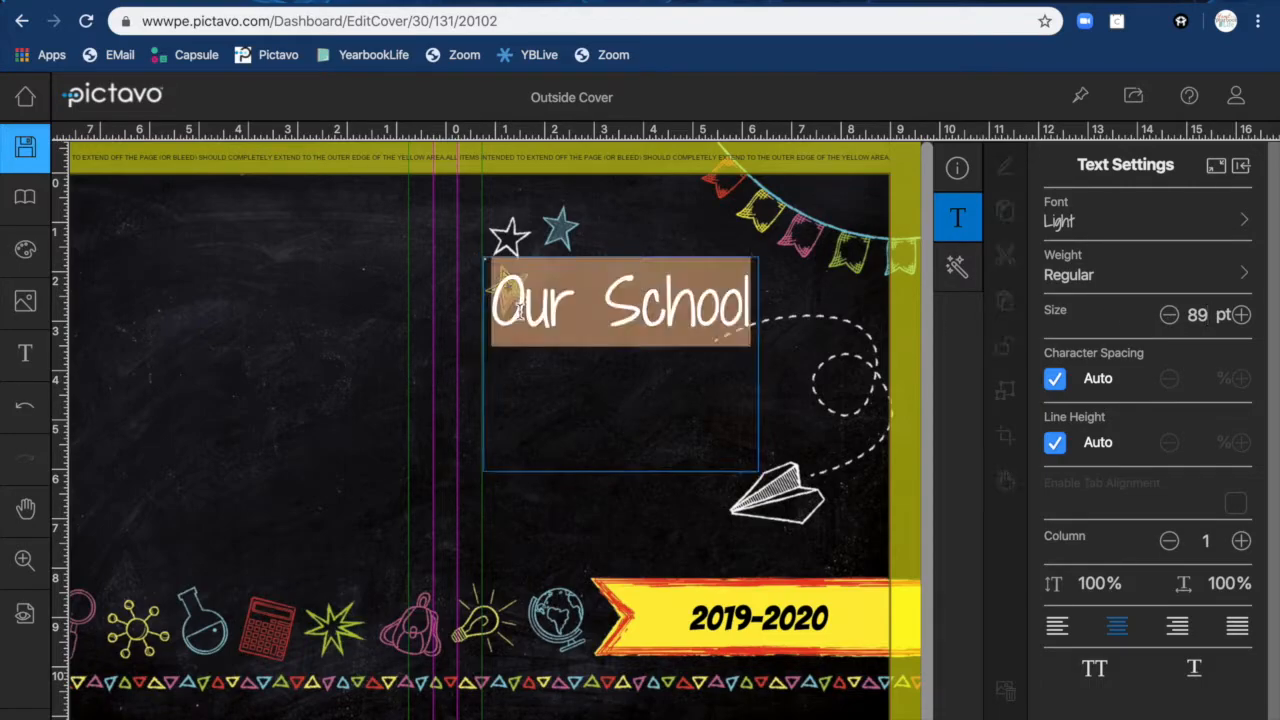
pyautogui.doubleClick(1197, 315)
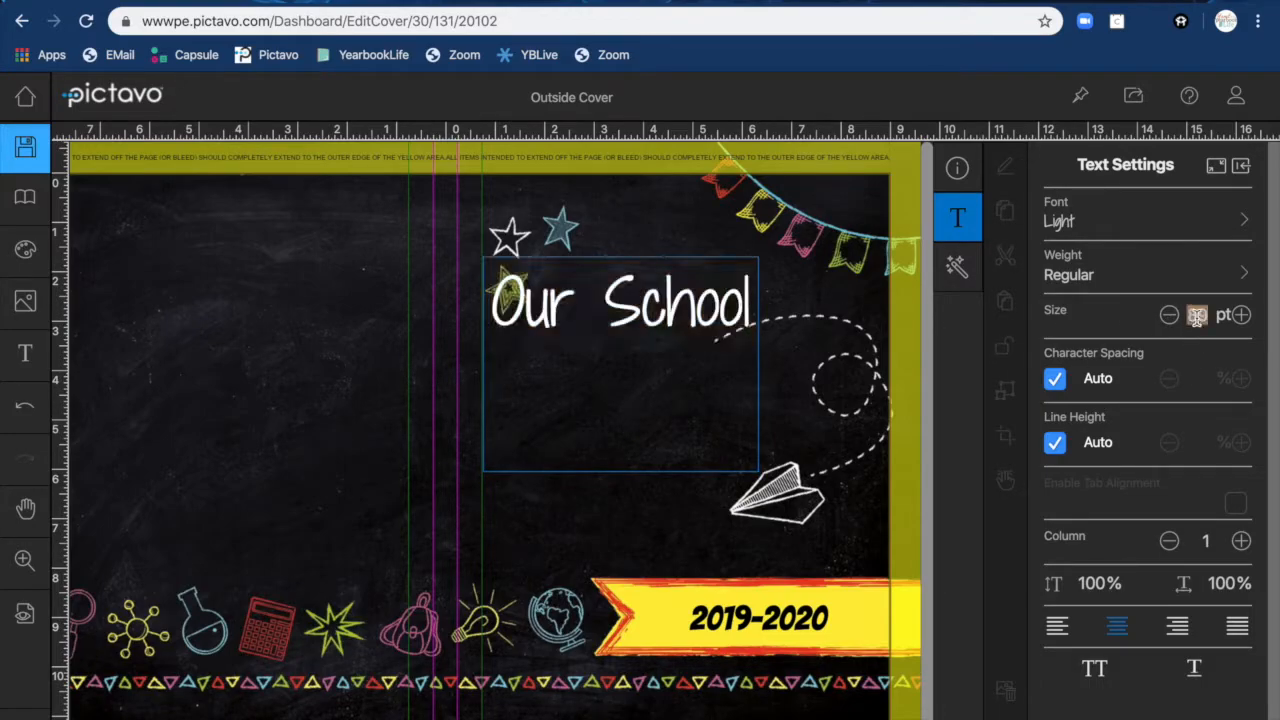
pyautogui.write('50')
pyautogui.press('Return')
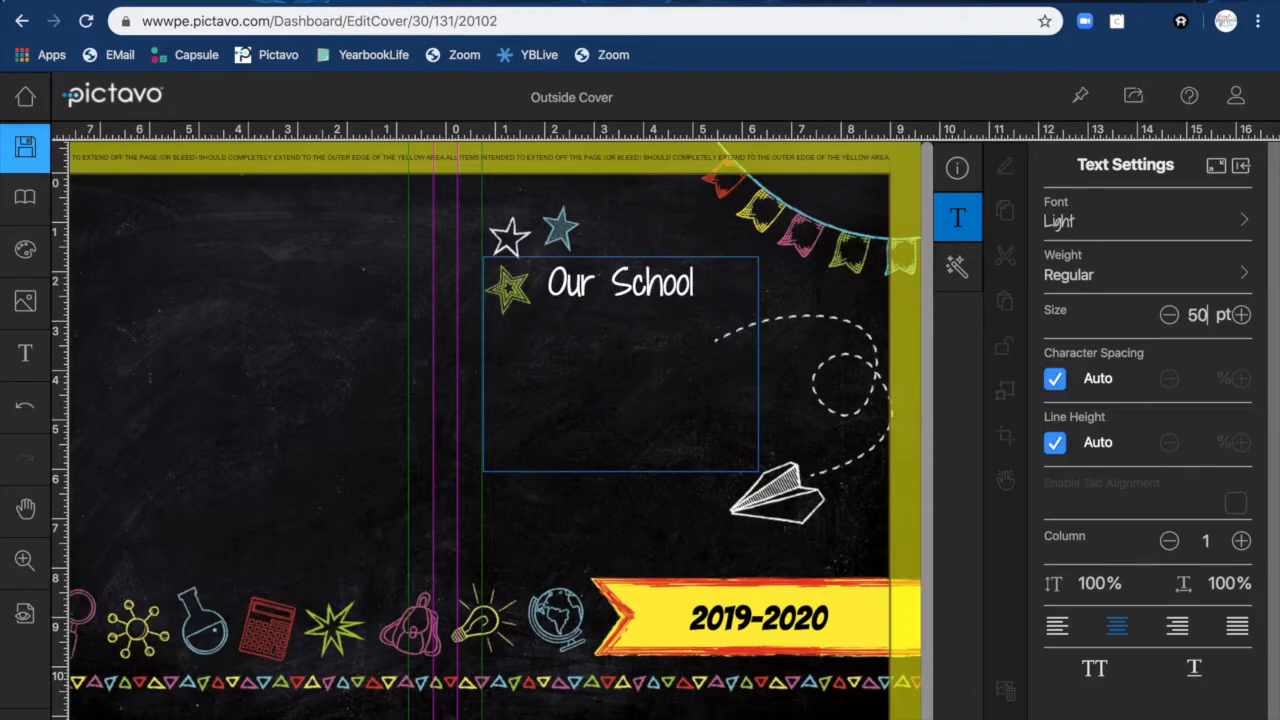
pyautogui.click(703, 242)
pyautogui.click(676, 290)
pyautogui.moveTo(676, 290); pyautogui.dragTo(692, 384)
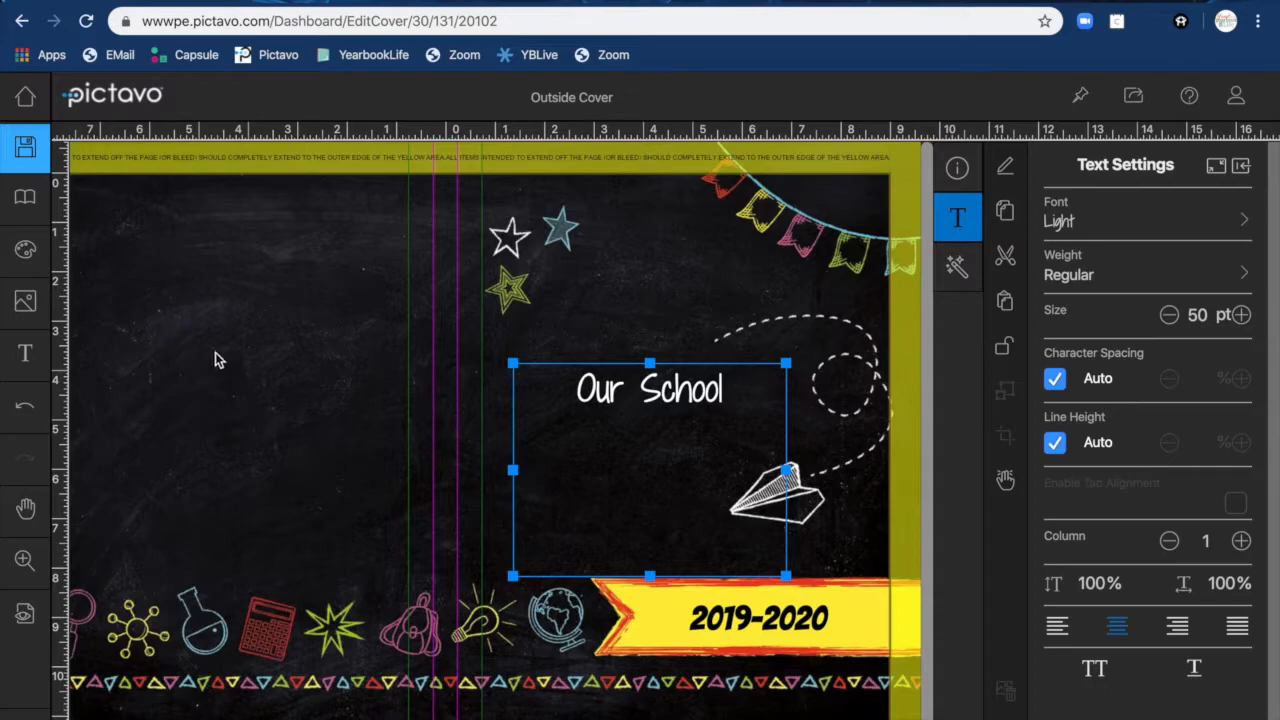
# Add a body copy text box to the back cover.
pyautogui.click(25, 355)
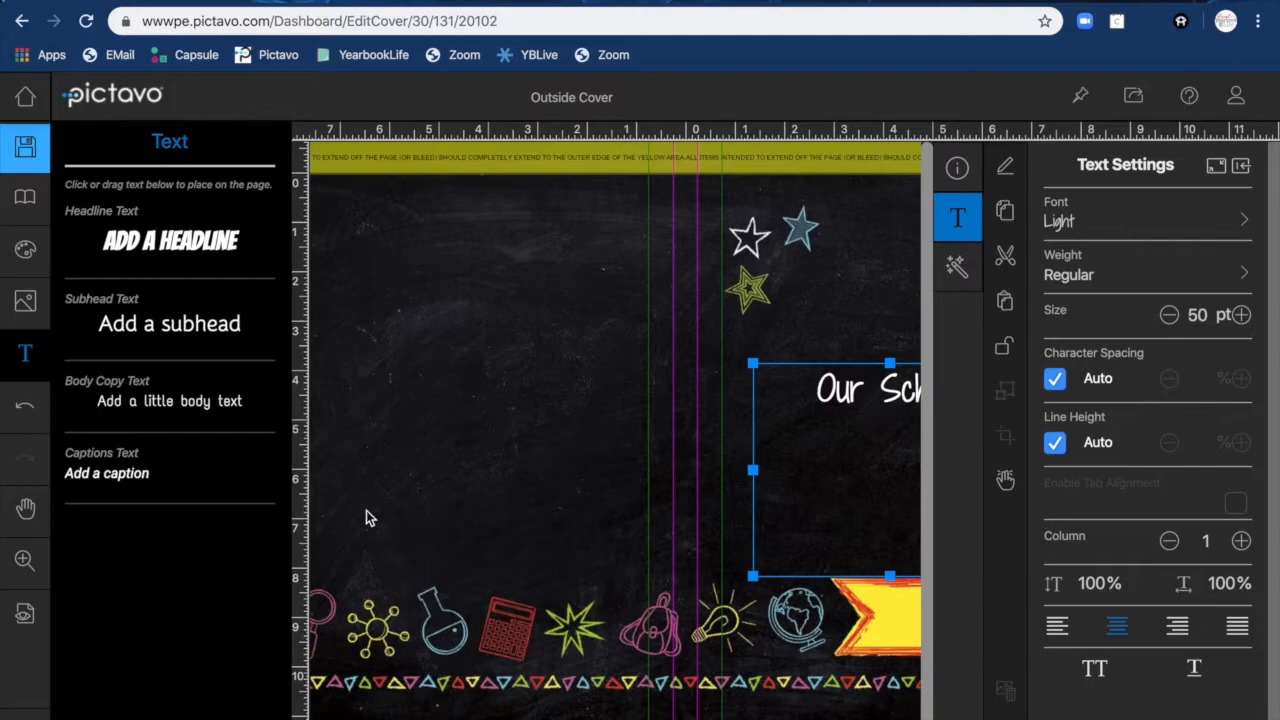
pyautogui.click(377, 552)
pyautogui.hscroll(-3, 381, 393)
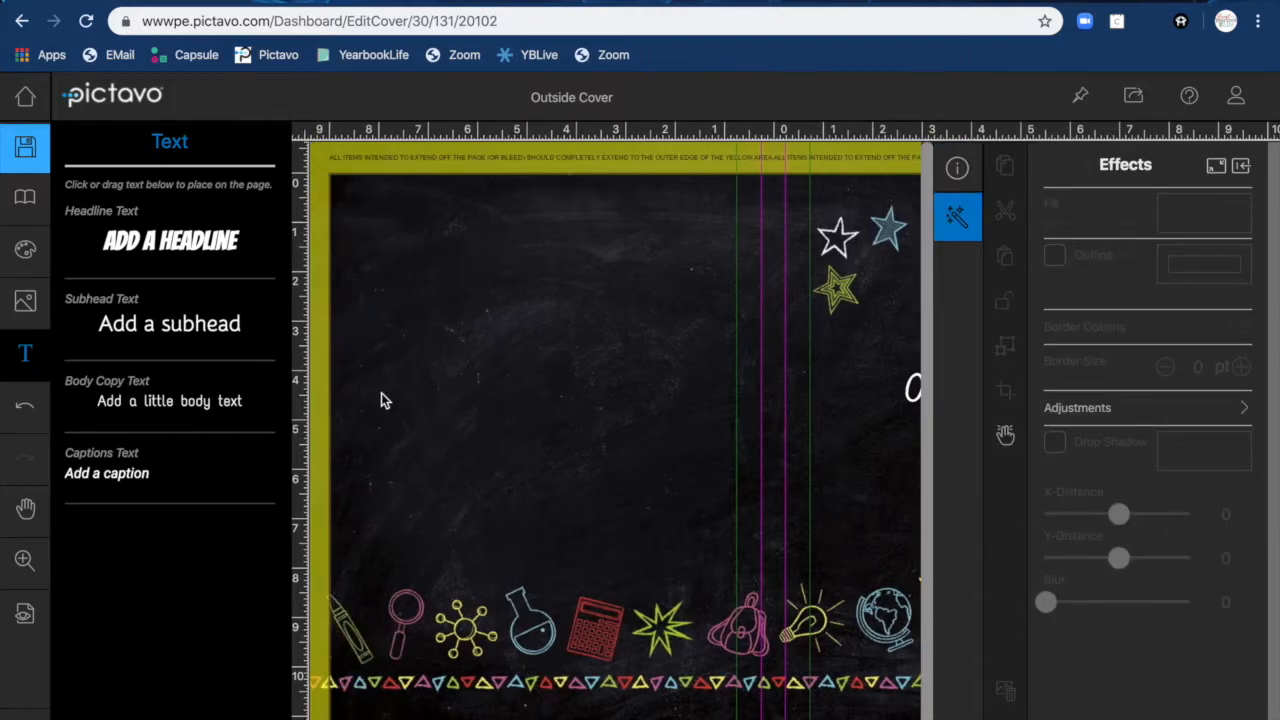
pyautogui.click(146, 401)
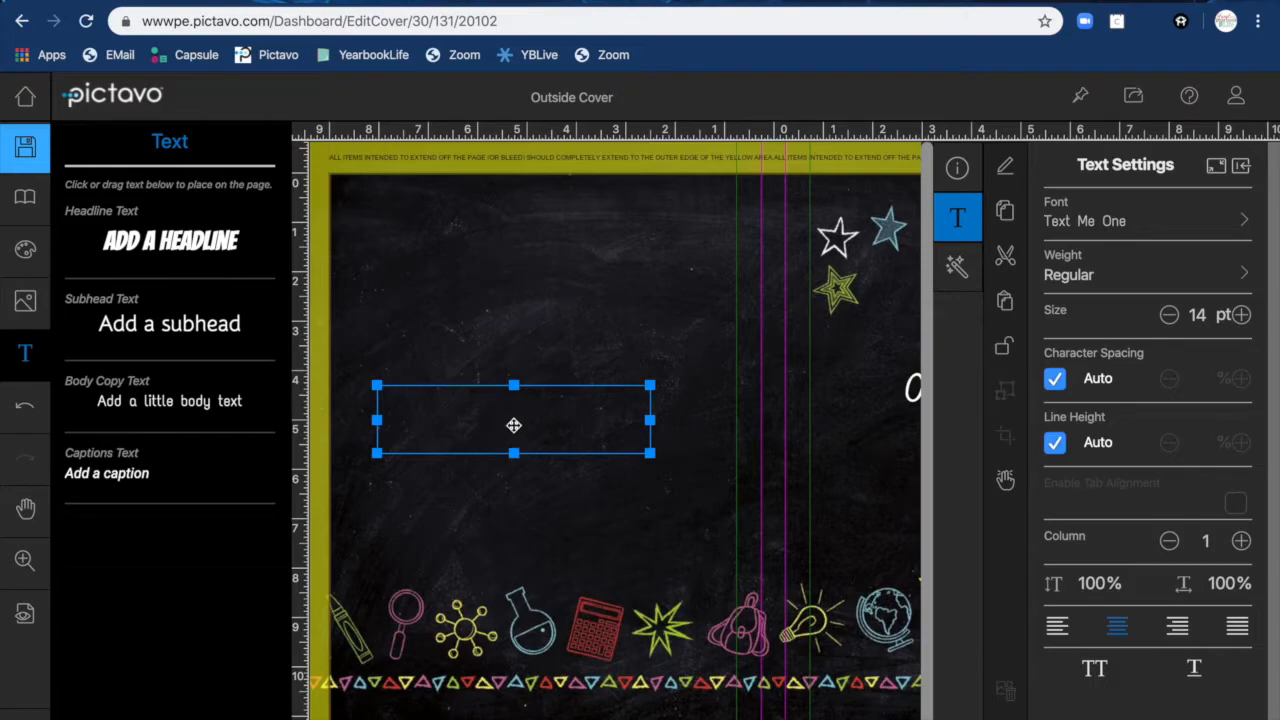
pyautogui.click(27, 356)
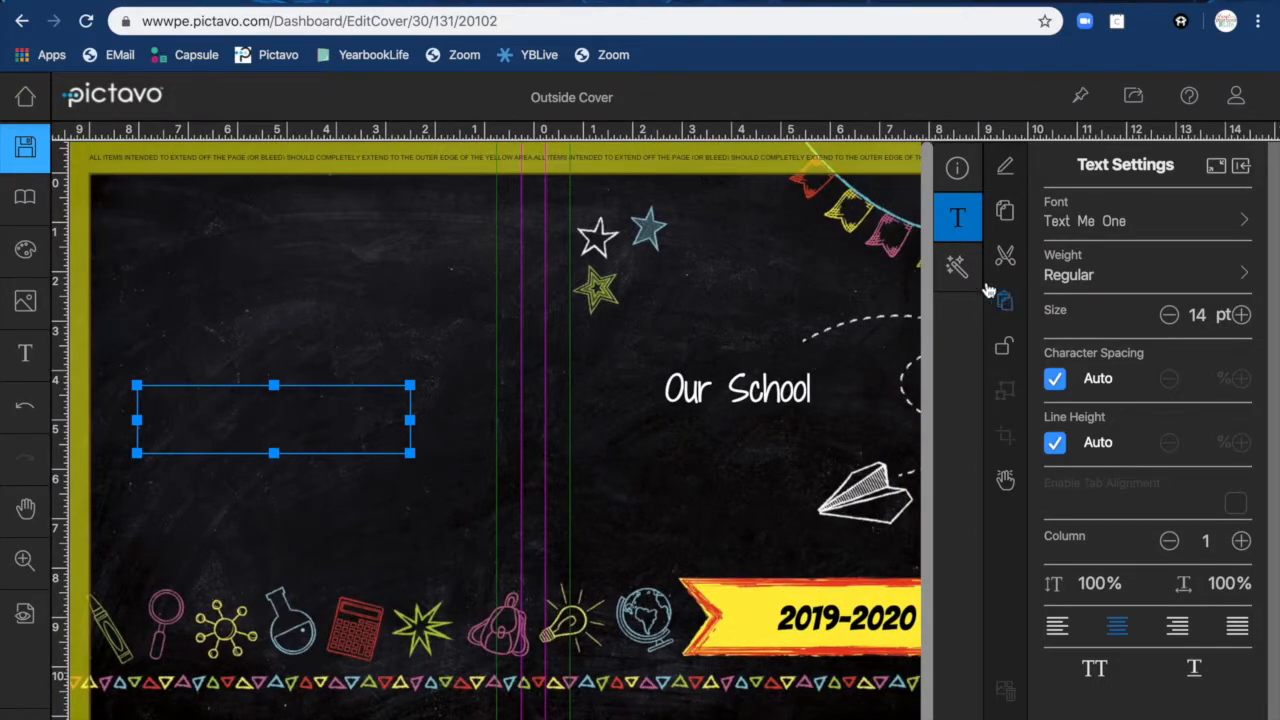
# Set the text color of the back cover's body text to white.
pyautogui.click(958, 268)
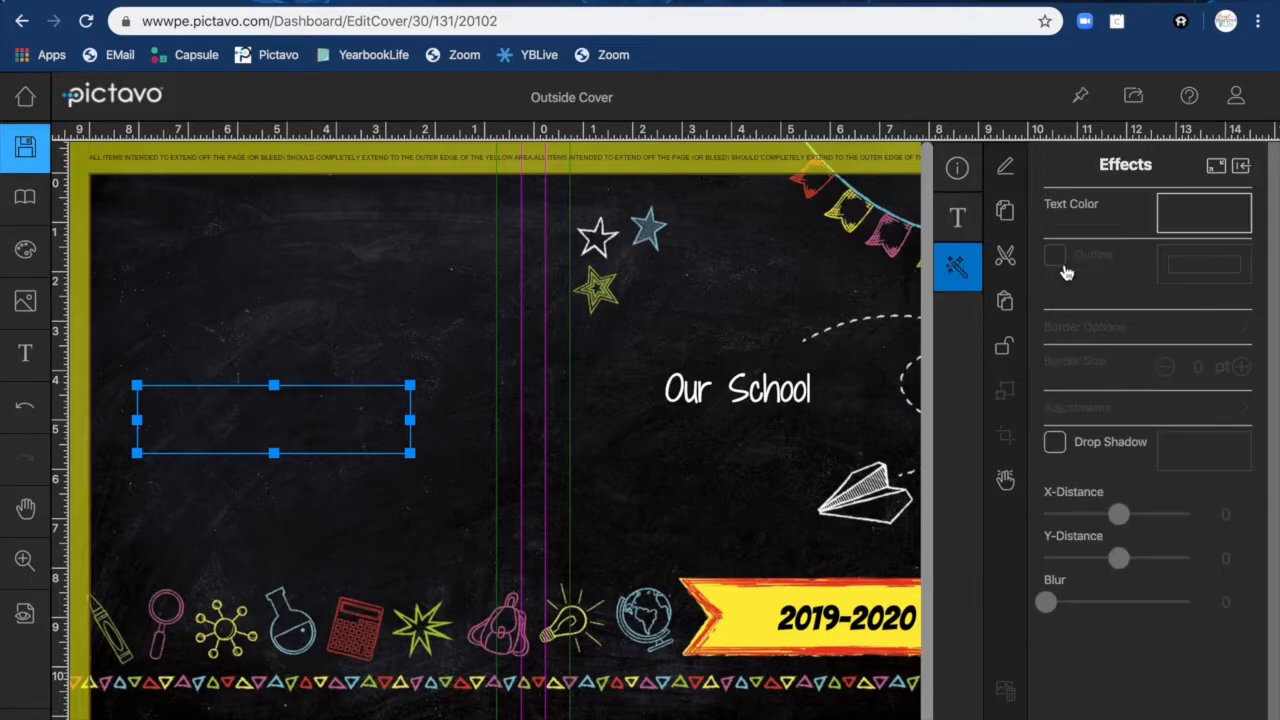
pyautogui.click(1200, 222)
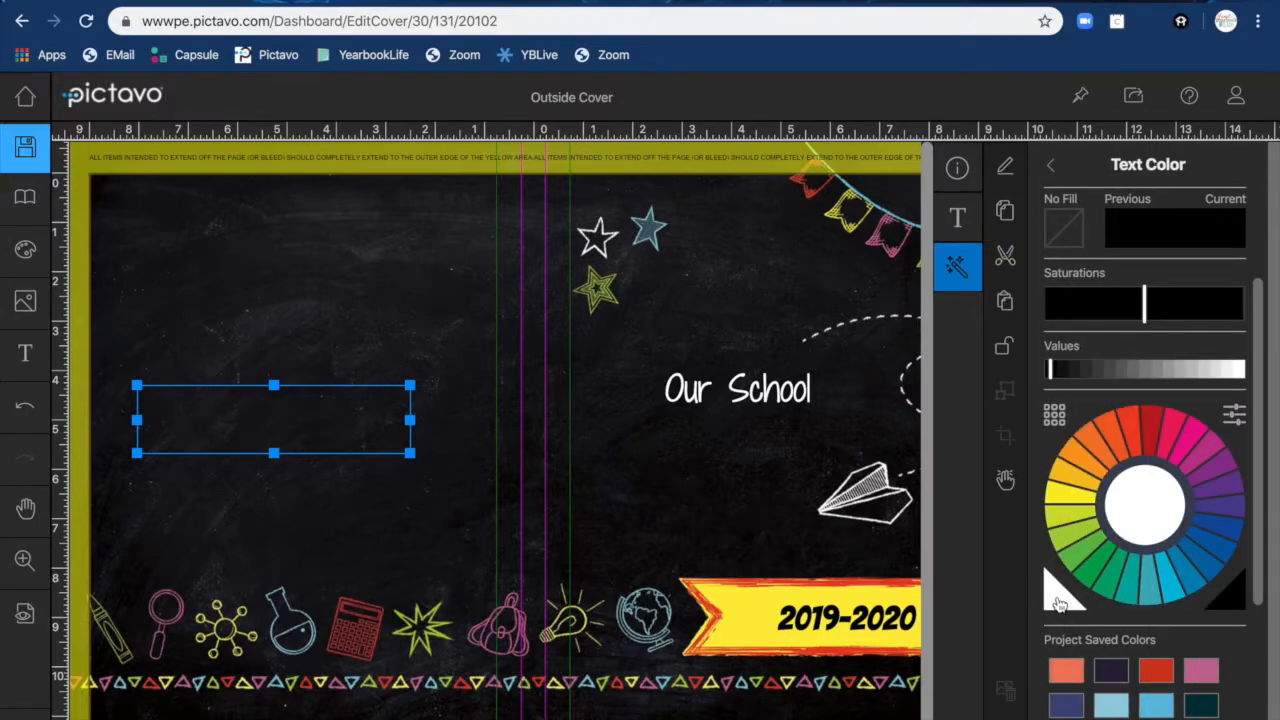
pyautogui.click(1058, 600)
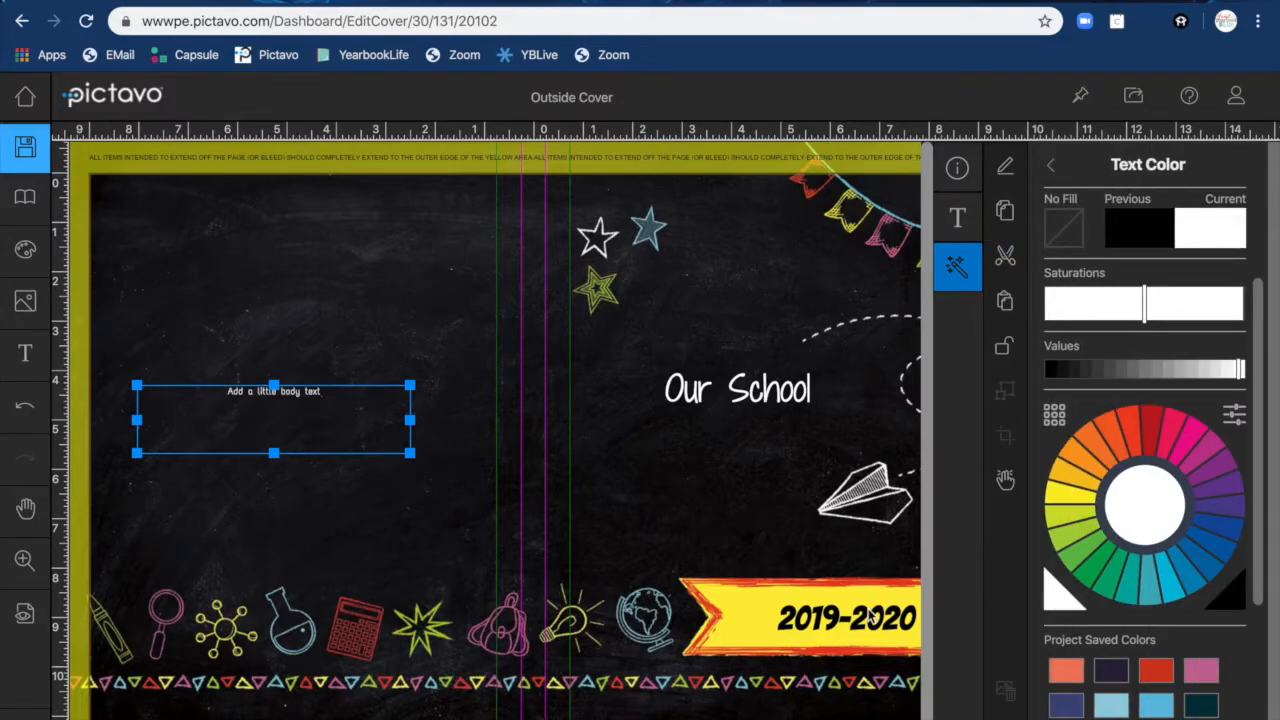
# Rotate the body text box to exactly 90° so that its text runs vertically.
pyautogui.click(131, 369)
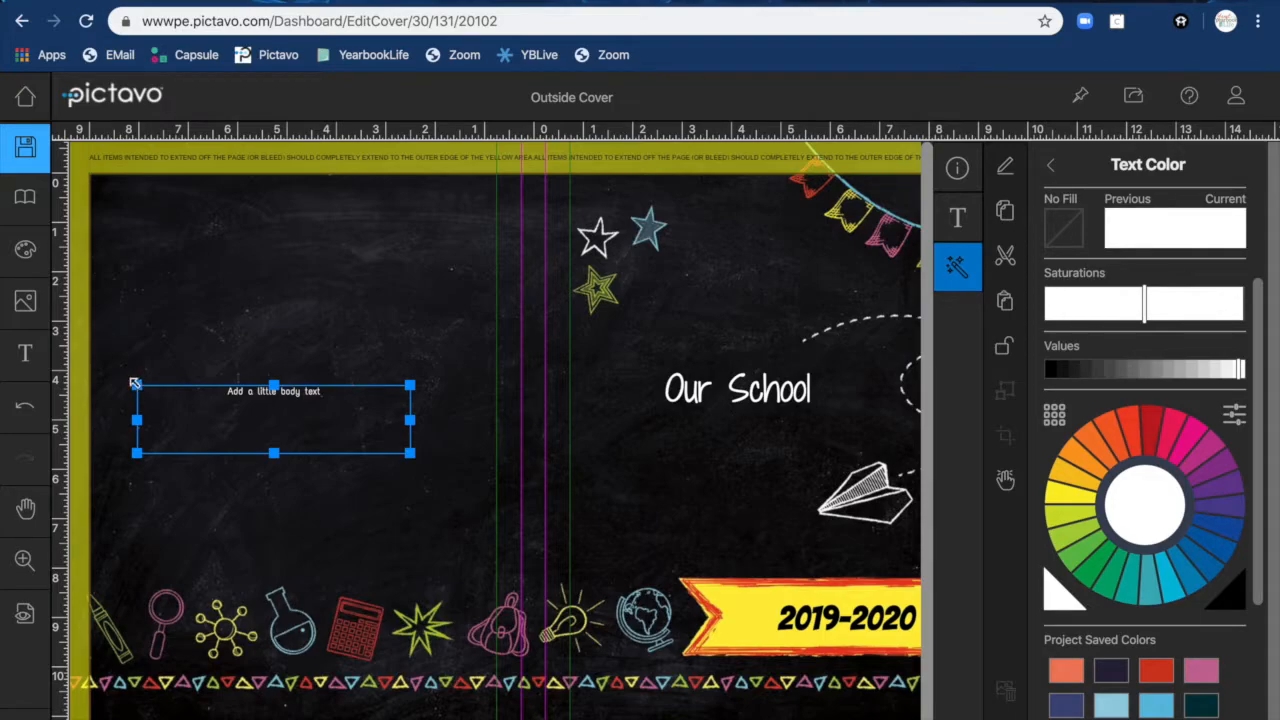
pyautogui.moveTo(131, 376); pyautogui.dragTo(305, 324)
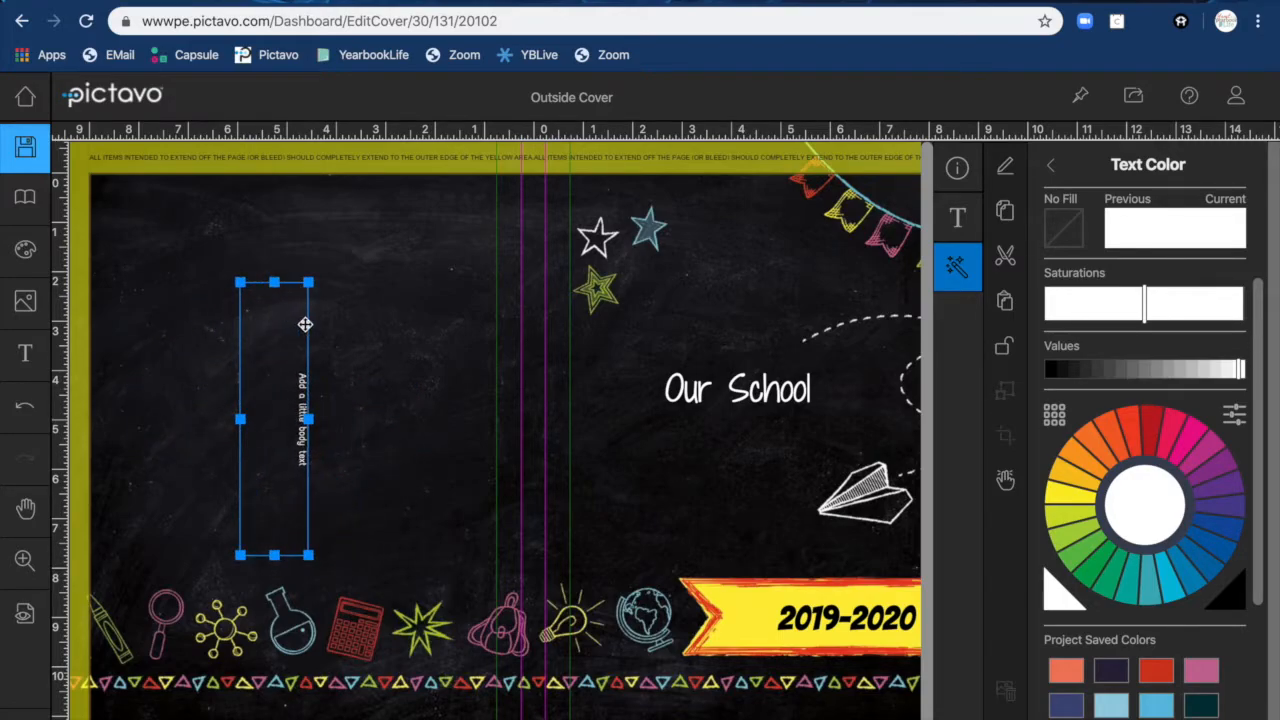
pyautogui.click(955, 172)
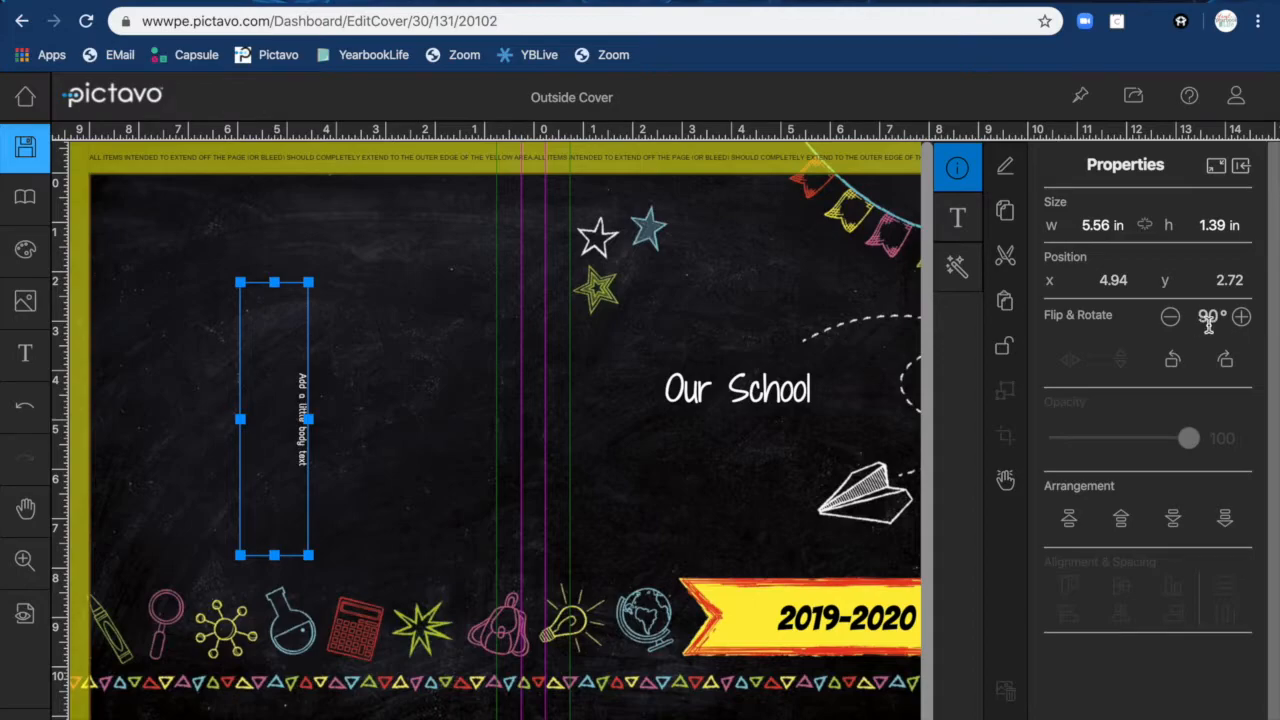
pyautogui.click(1170, 318)
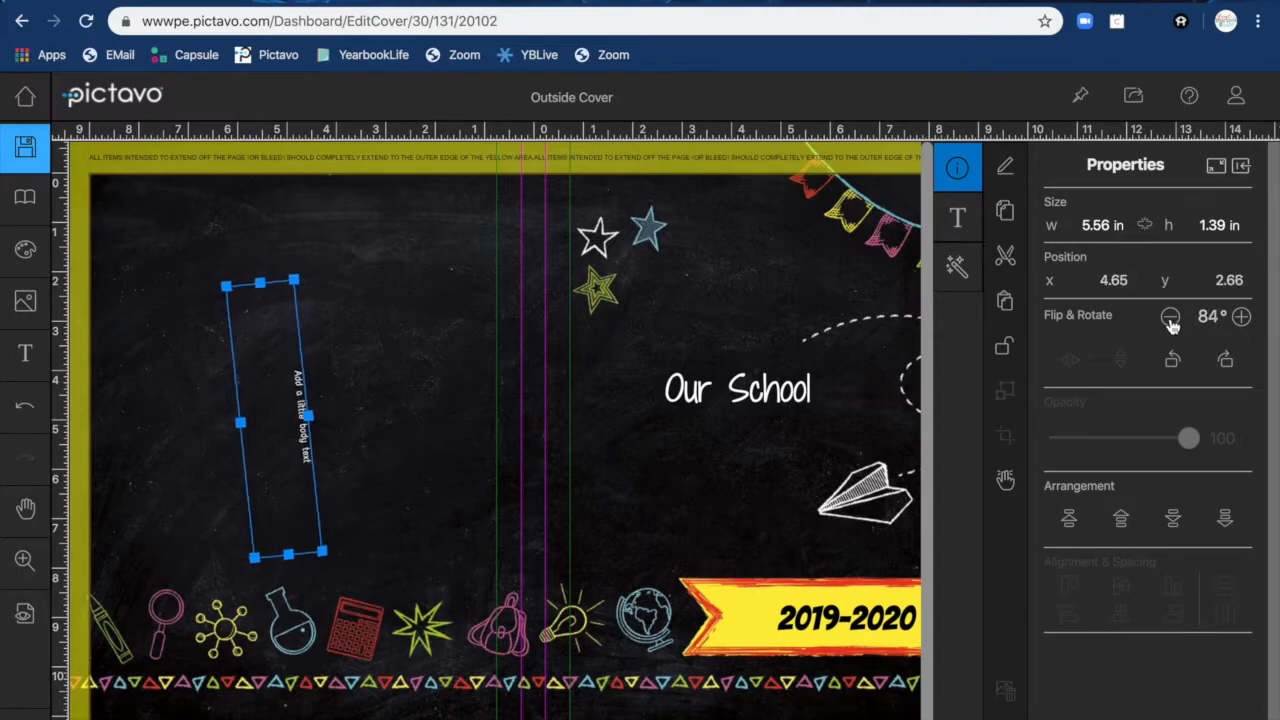
pyautogui.click(1241, 317)
pyautogui.click(1241, 317)
pyautogui.doubleClick(1208, 316)
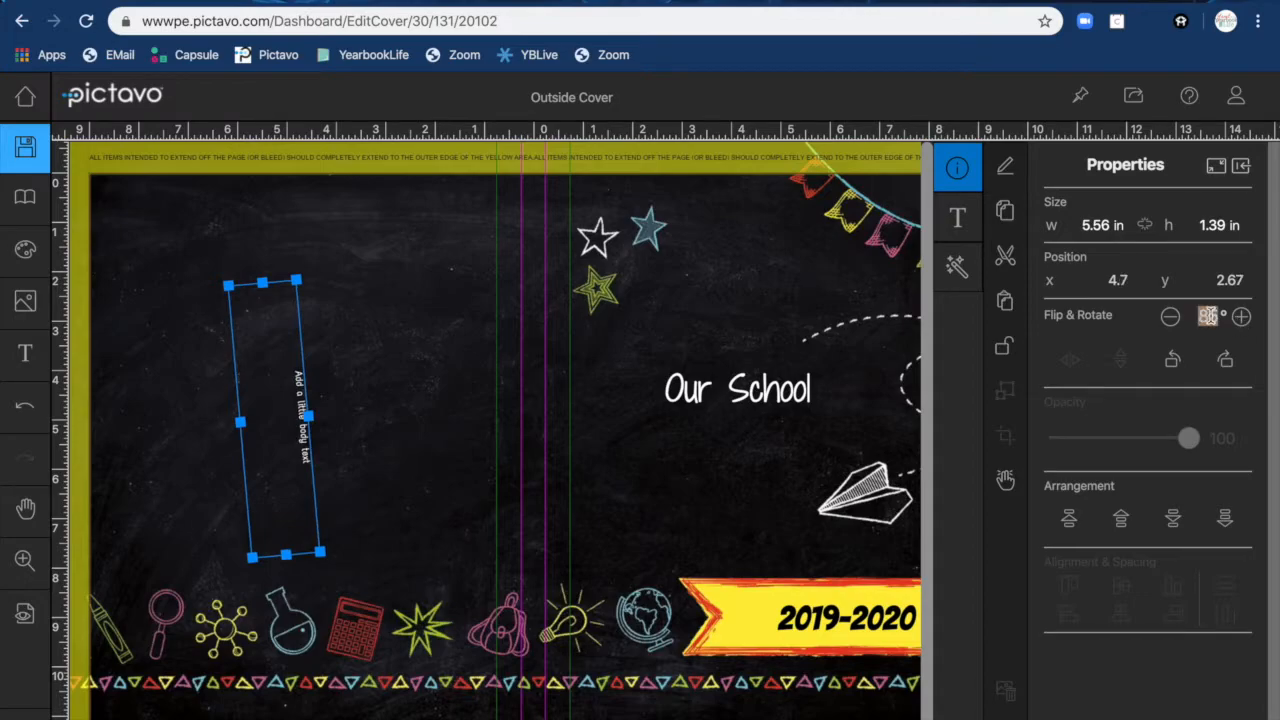
pyautogui.write('90')
pyautogui.press('Return')
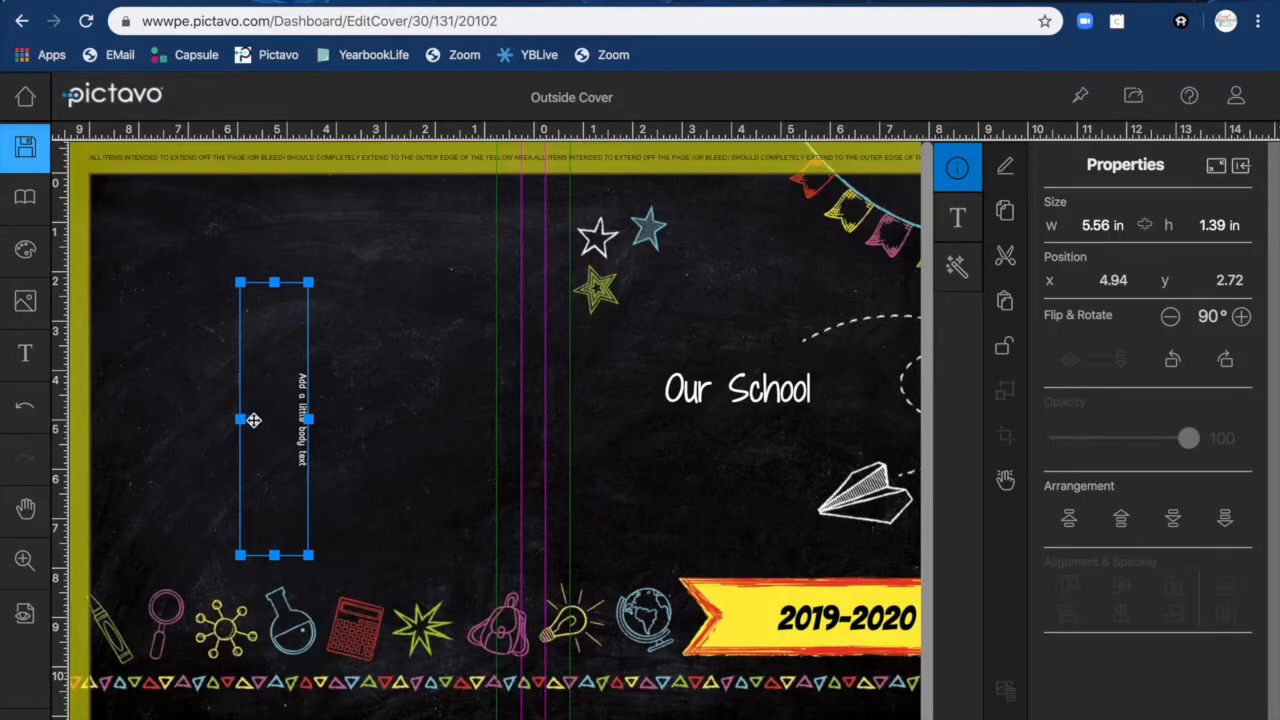
# Move the rotated body text box so that its text sits on the spine between the magenta guides.
pyautogui.moveTo(283, 422); pyautogui.dragTo(504, 385)
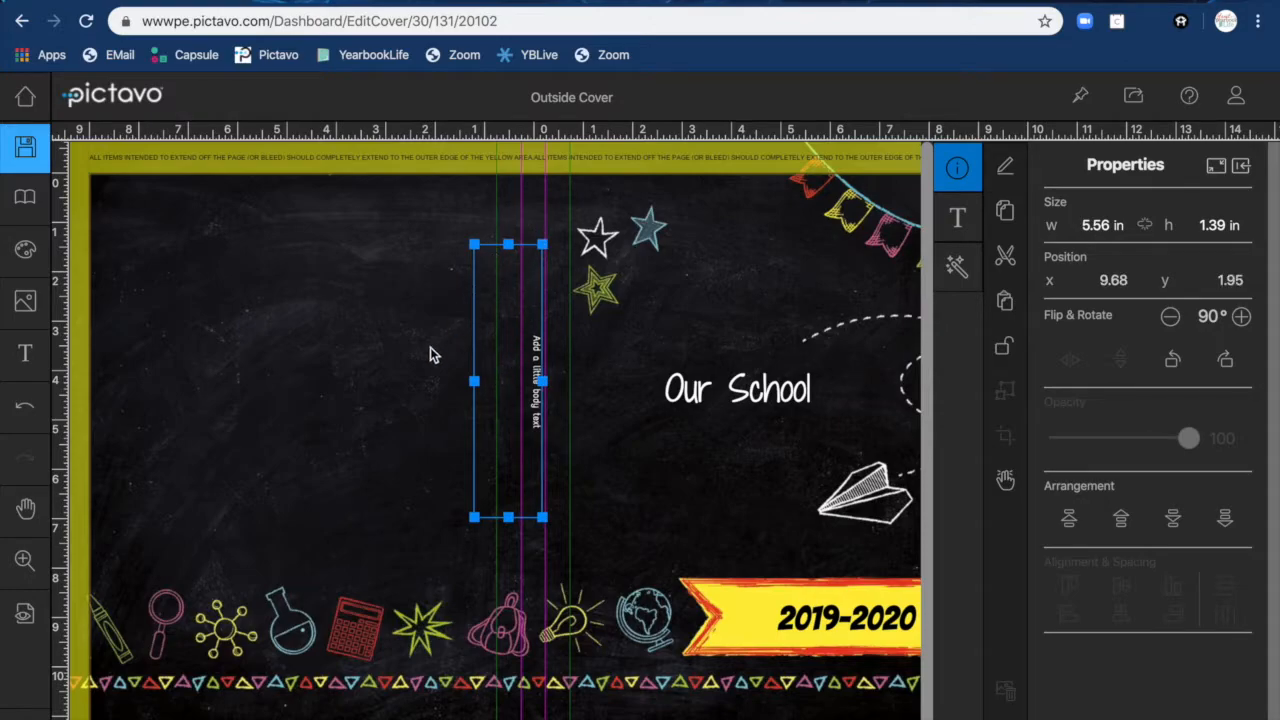
pyautogui.click(409, 392)
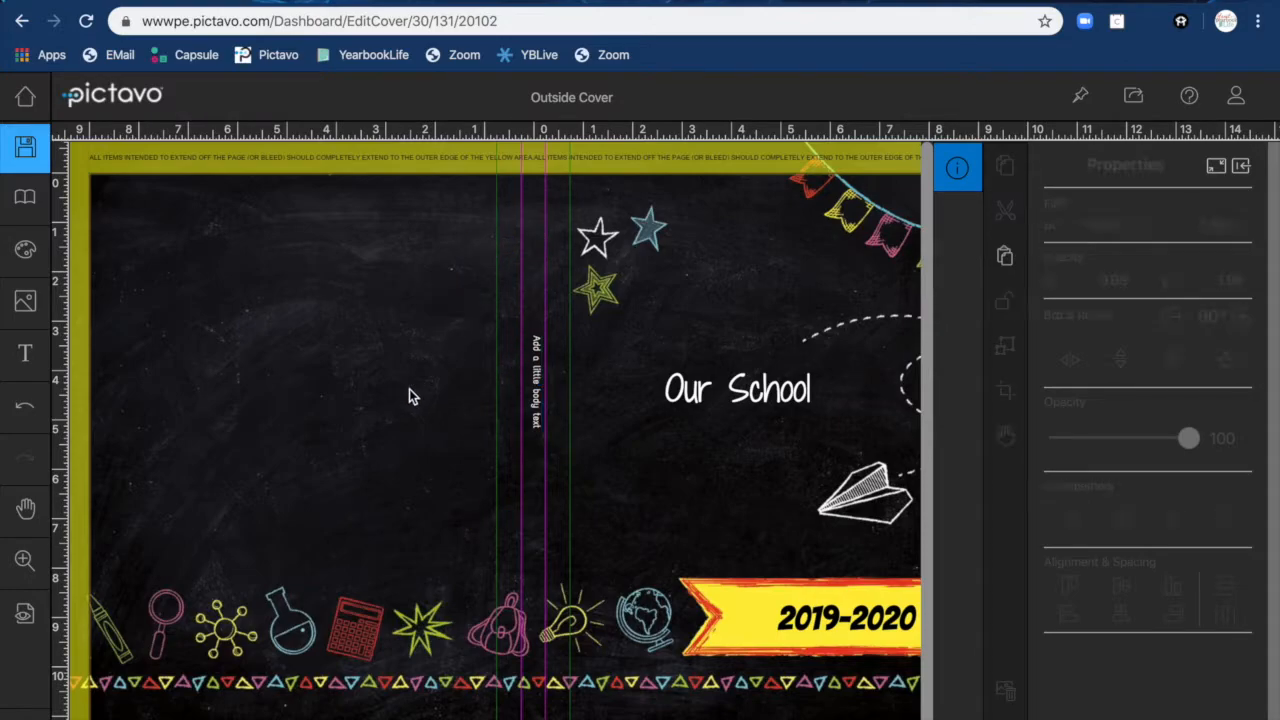
pyautogui.click(536, 420)
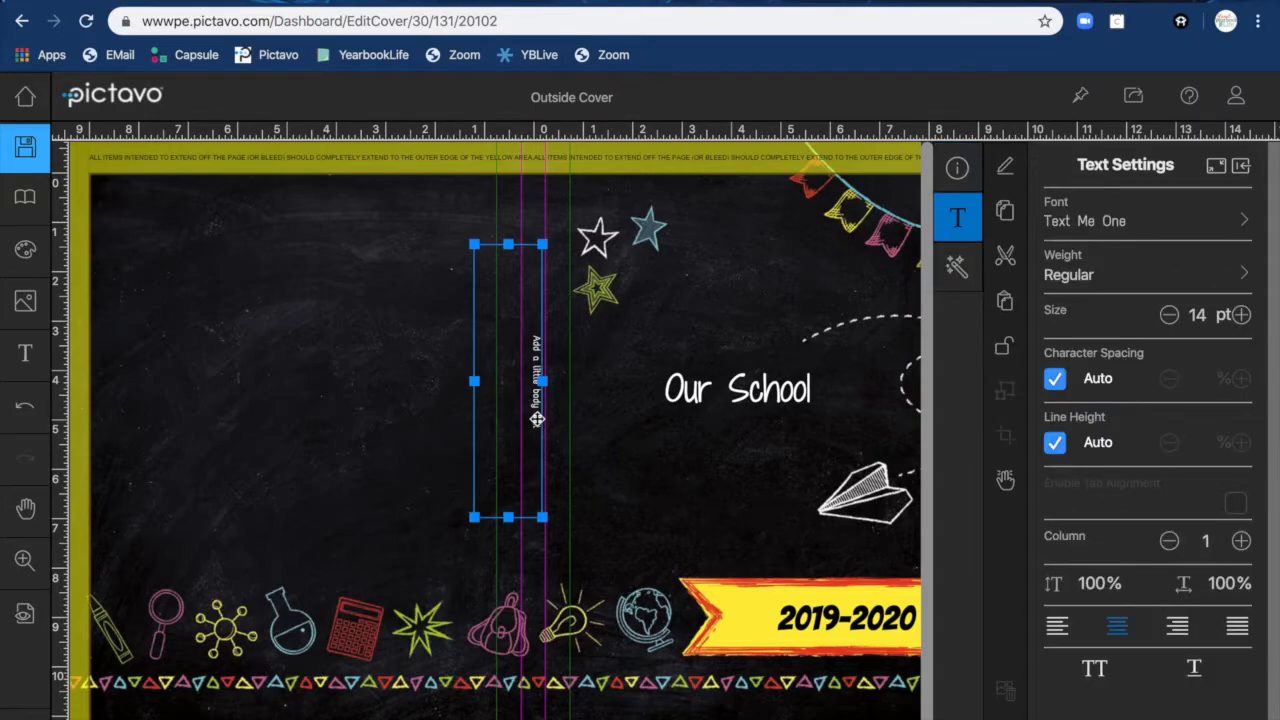
# Nudge the vertical body text box slightly so that its text is centered on the spine between the magenta guides.
pyautogui.moveTo(533, 418)
pyautogui.mouseDown()
pyautogui.moveTo(407, 415)
pyautogui.moveTo(530, 420)
pyautogui.mouseUp()
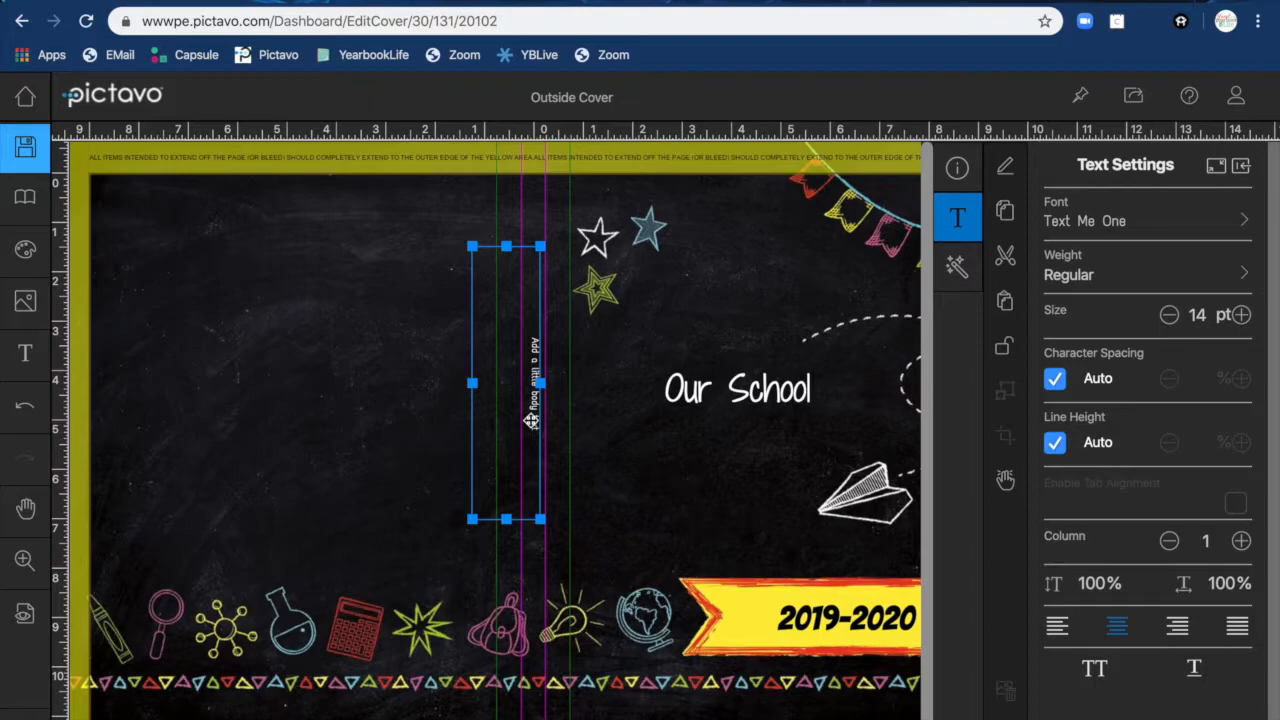
pyautogui.click(350, 311)
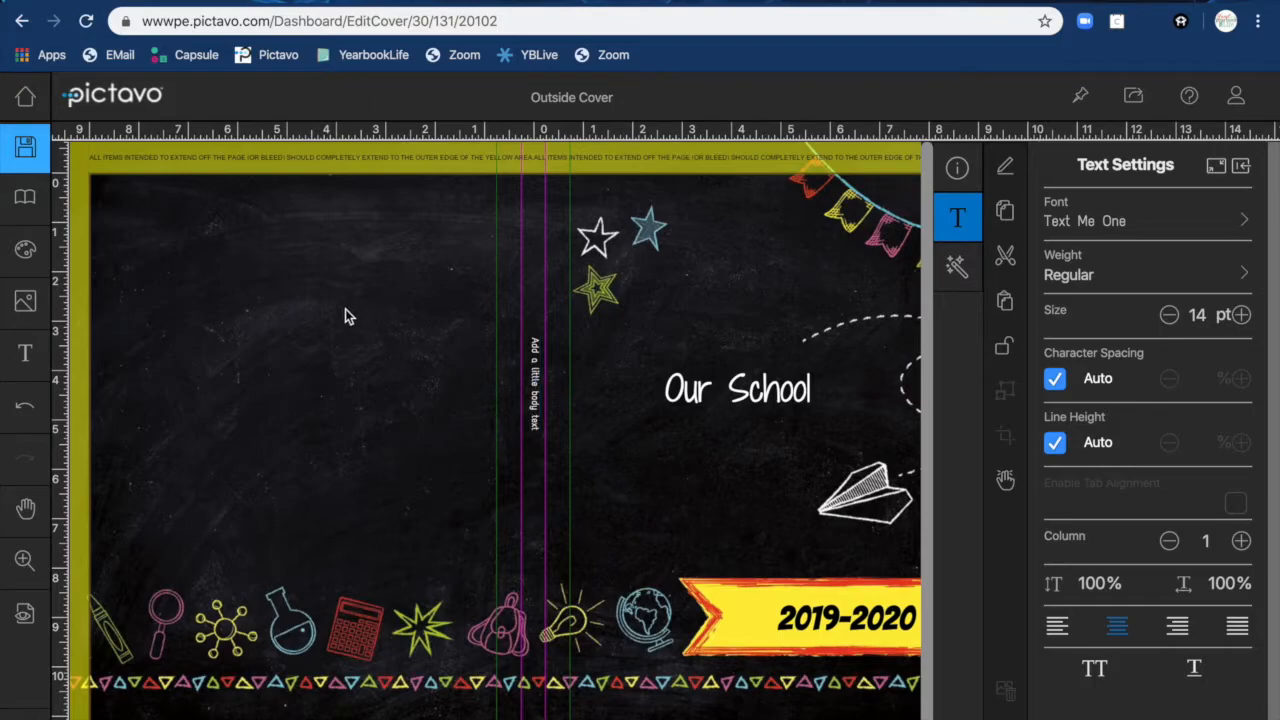
pyautogui.click(534, 425)
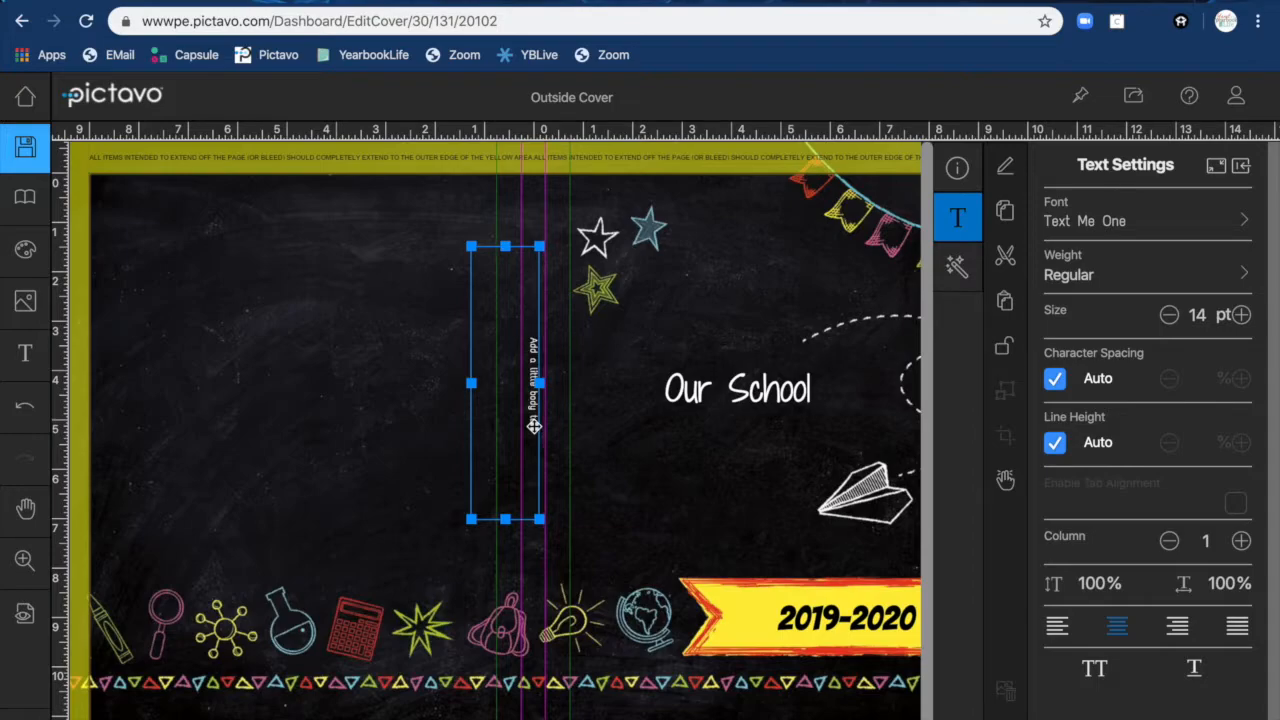
pyautogui.click(406, 356)
# Replace the placeholder text on the spine with "Our School Rocks!" and save the cover.
pyautogui.click(530, 415)
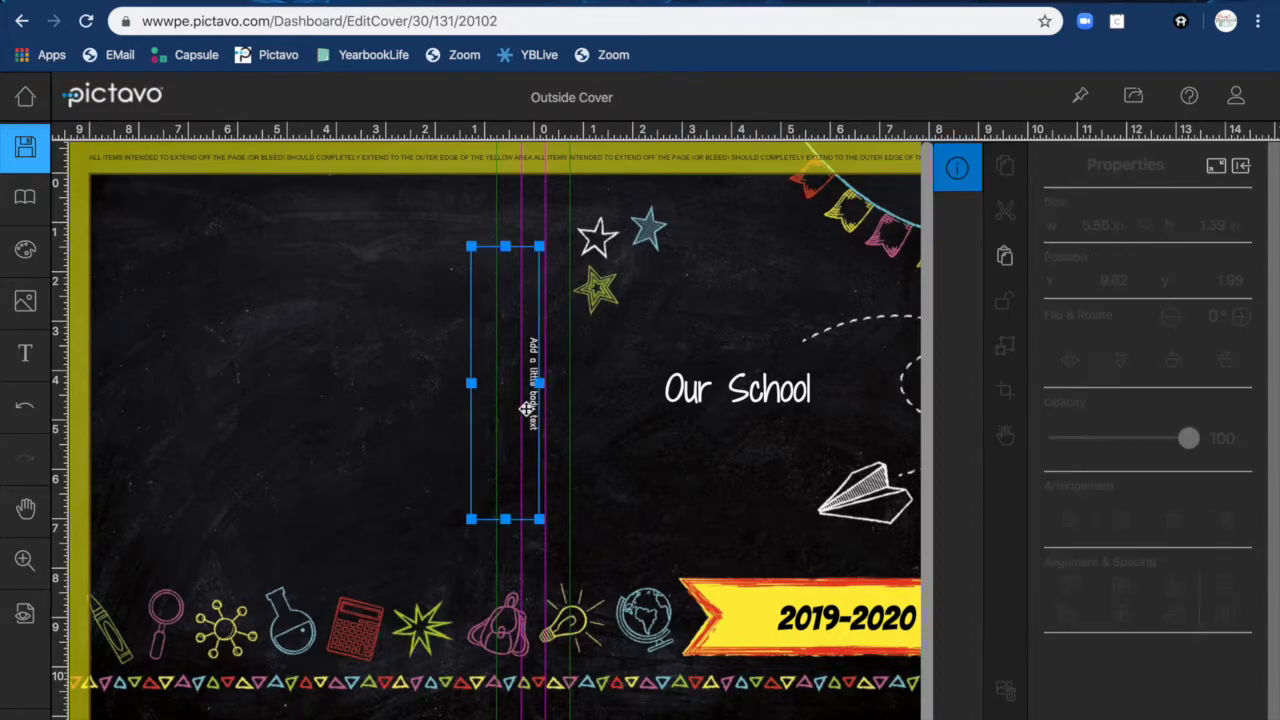
pyautogui.click(527, 410)
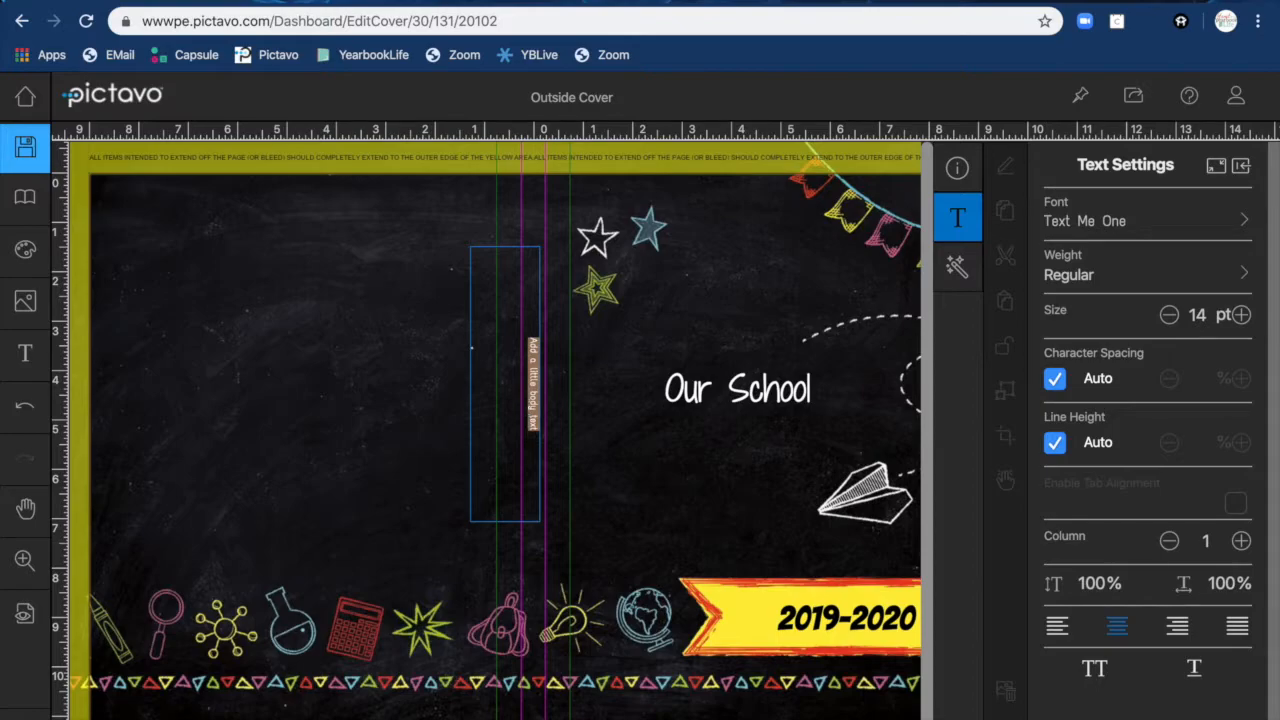
pyautogui.write('Our Sch')
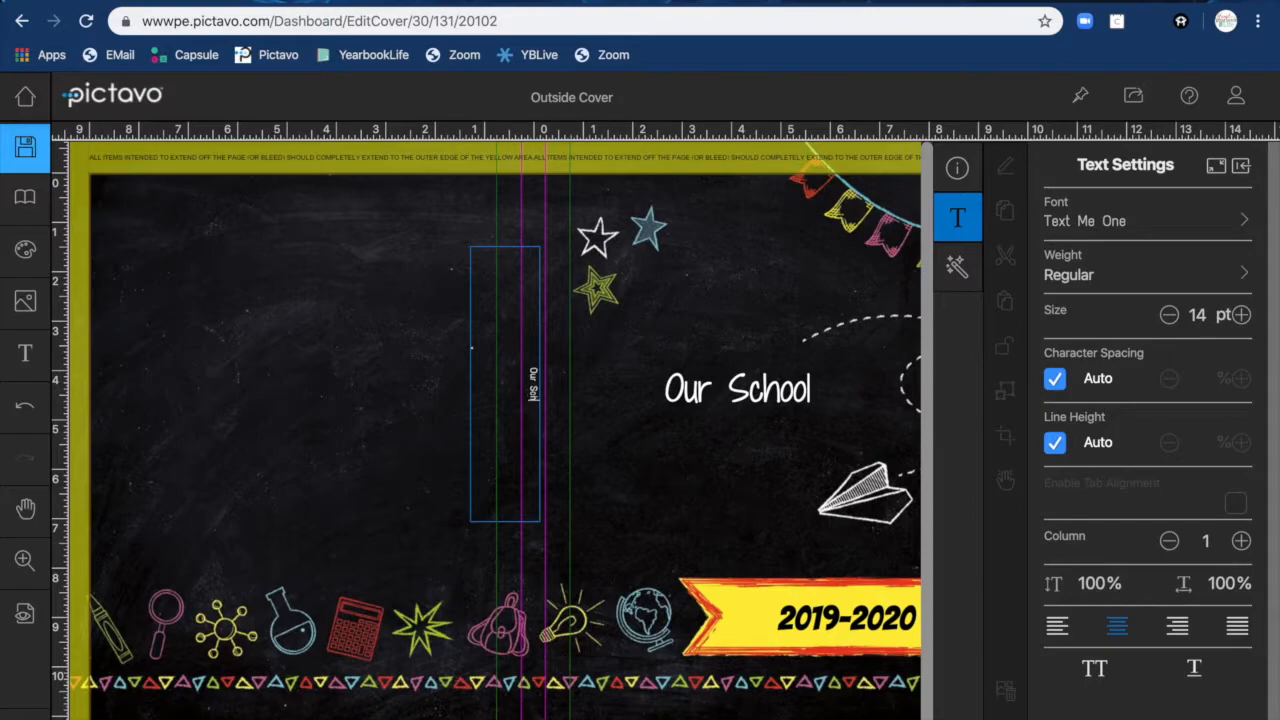
pyautogui.write('ool Rocks!')
pyautogui.click(26, 168)
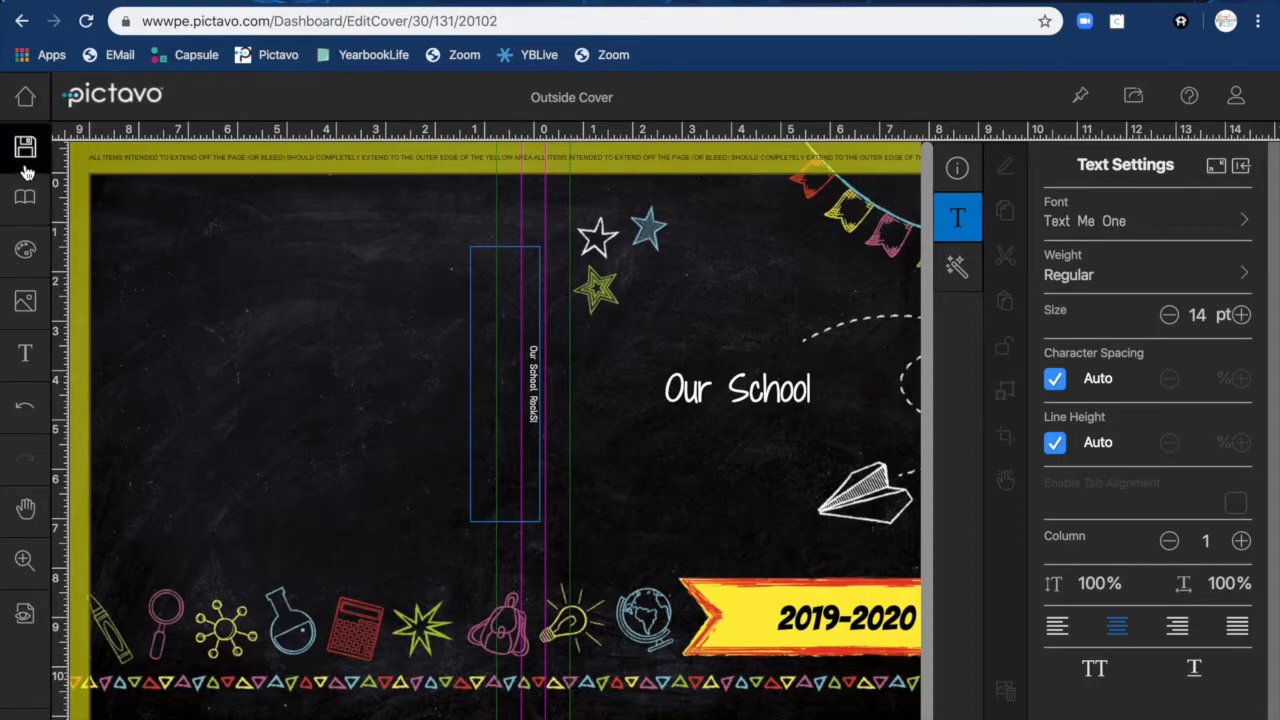
pyautogui.click(24, 150)
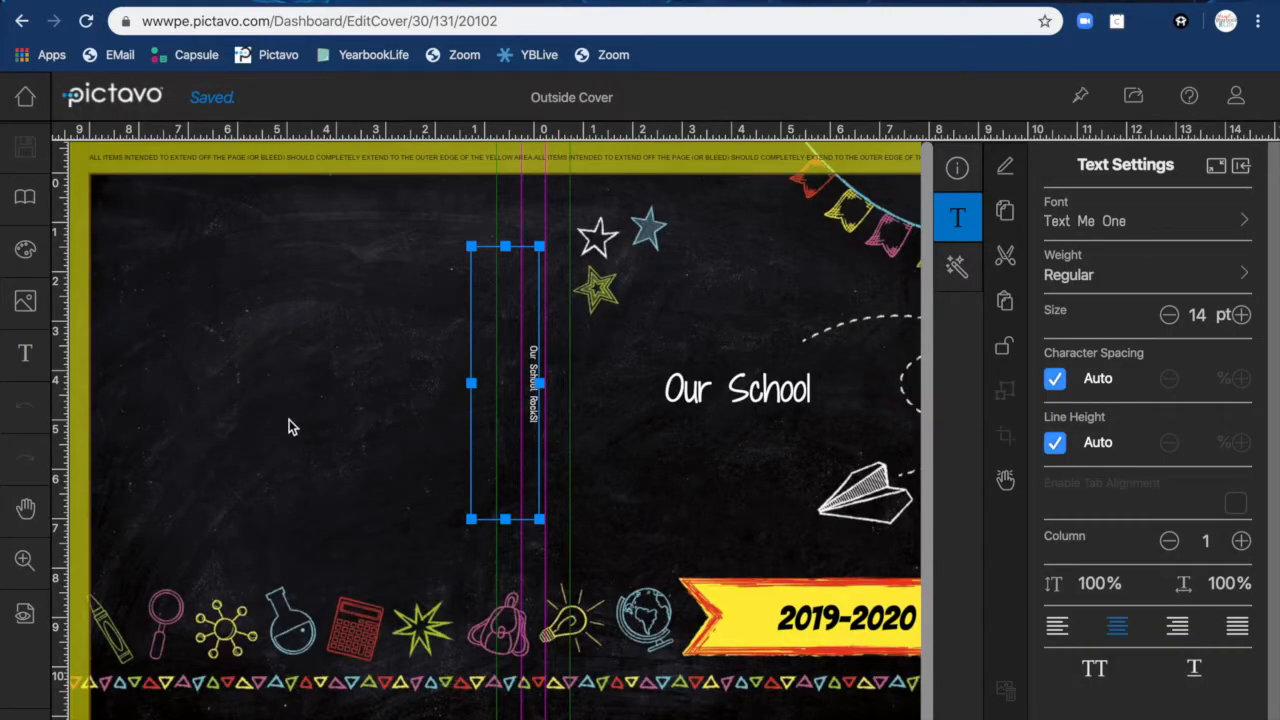
pyautogui.click(283, 365)
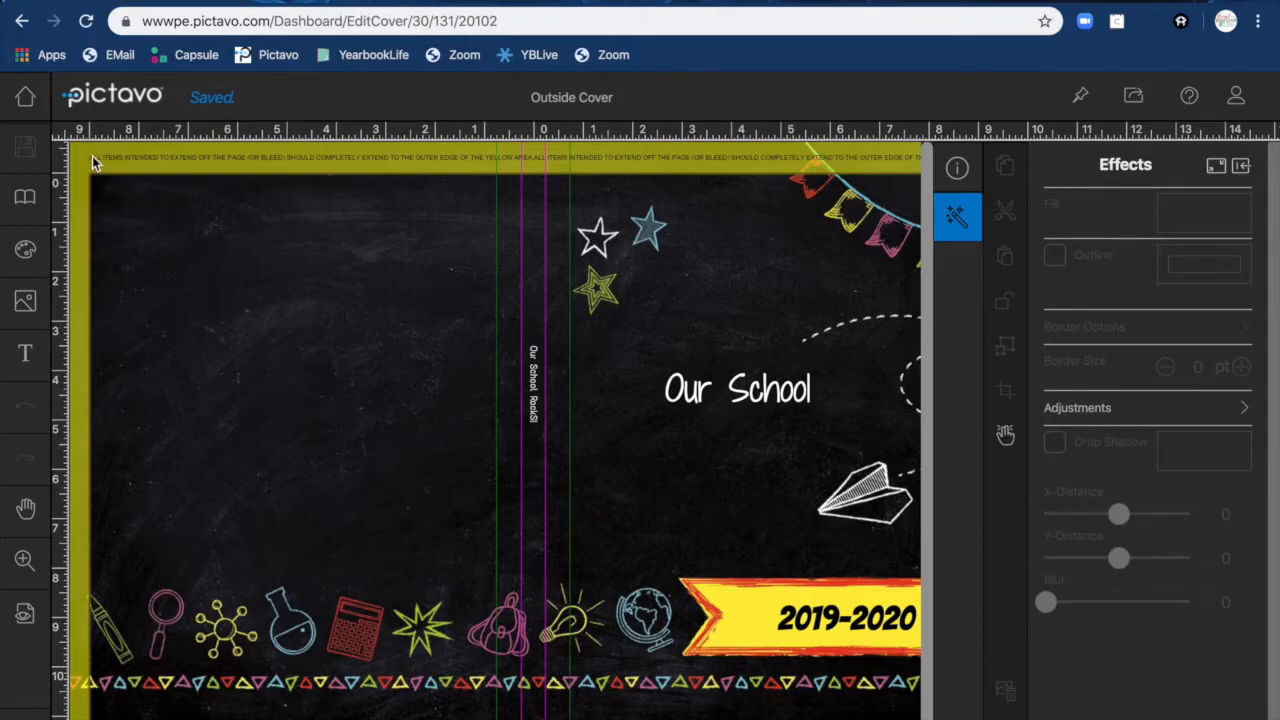
# Delete all text boxes and the chalkboard background from the outside cover, and save the blank cover.
pyautogui.moveTo(87, 153); pyautogui.dragTo(925, 688)
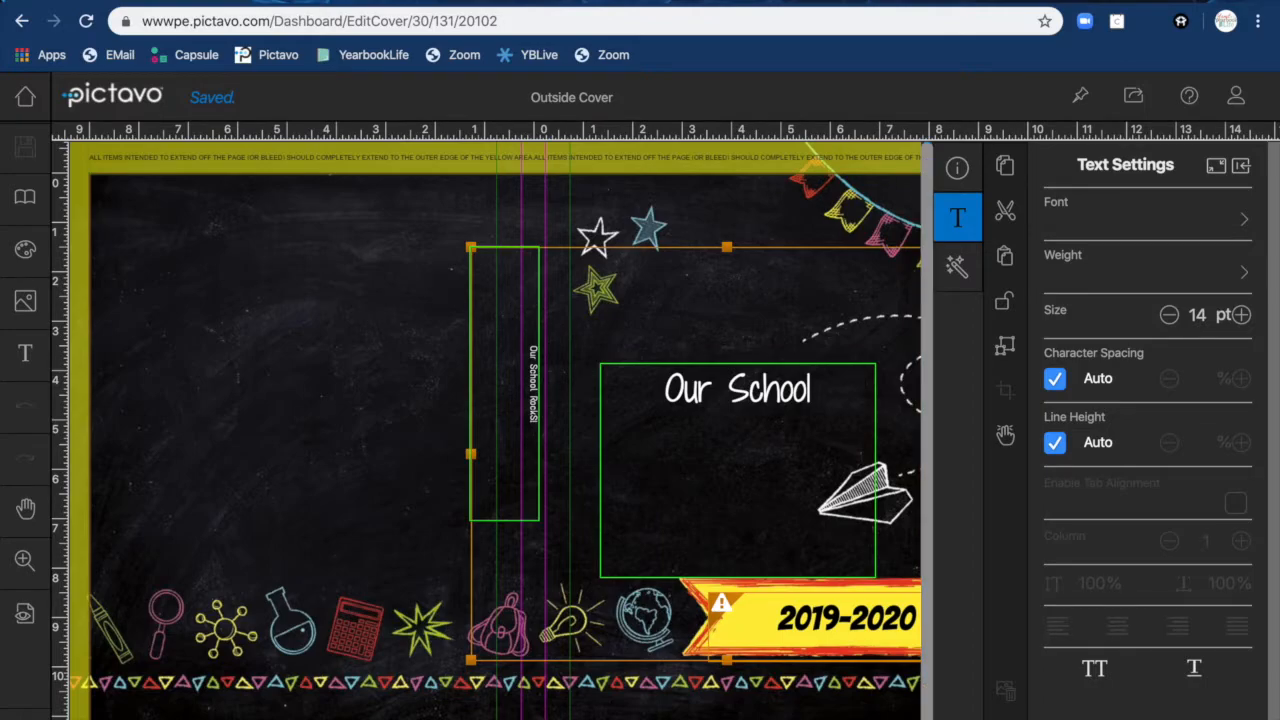
pyautogui.press('Delete')
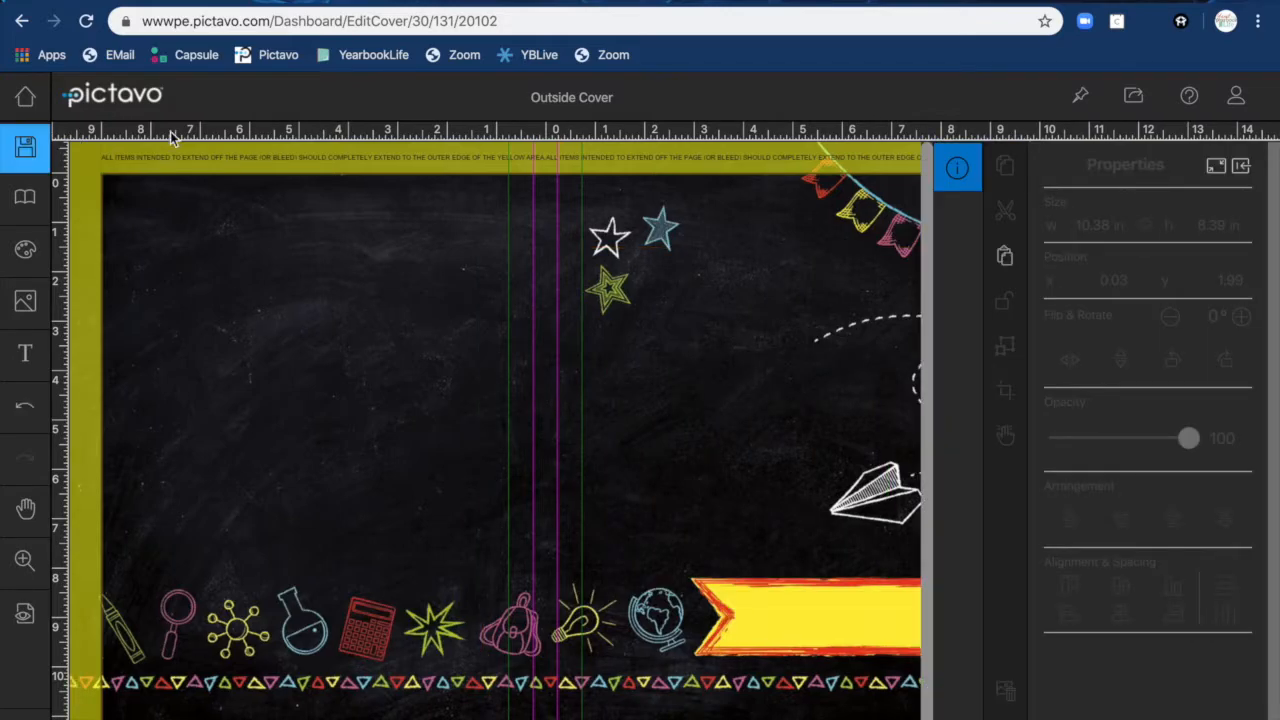
pyautogui.click(111, 153)
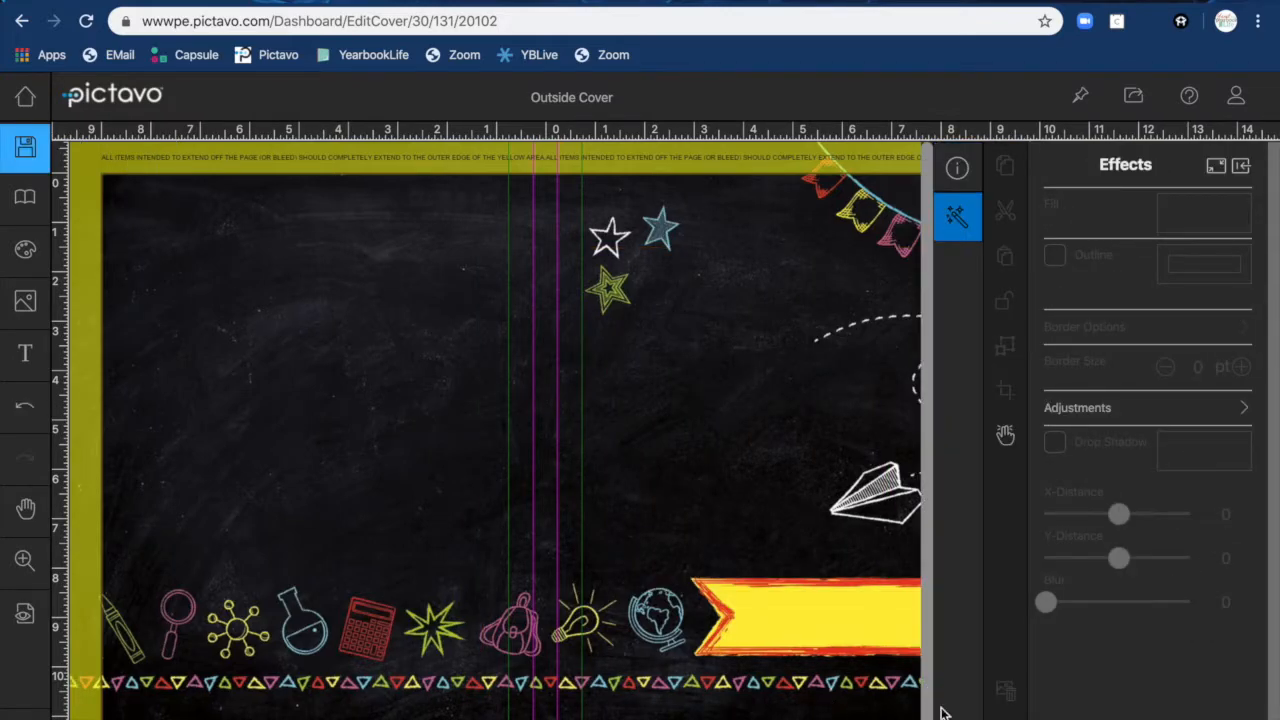
pyautogui.press('Delete')
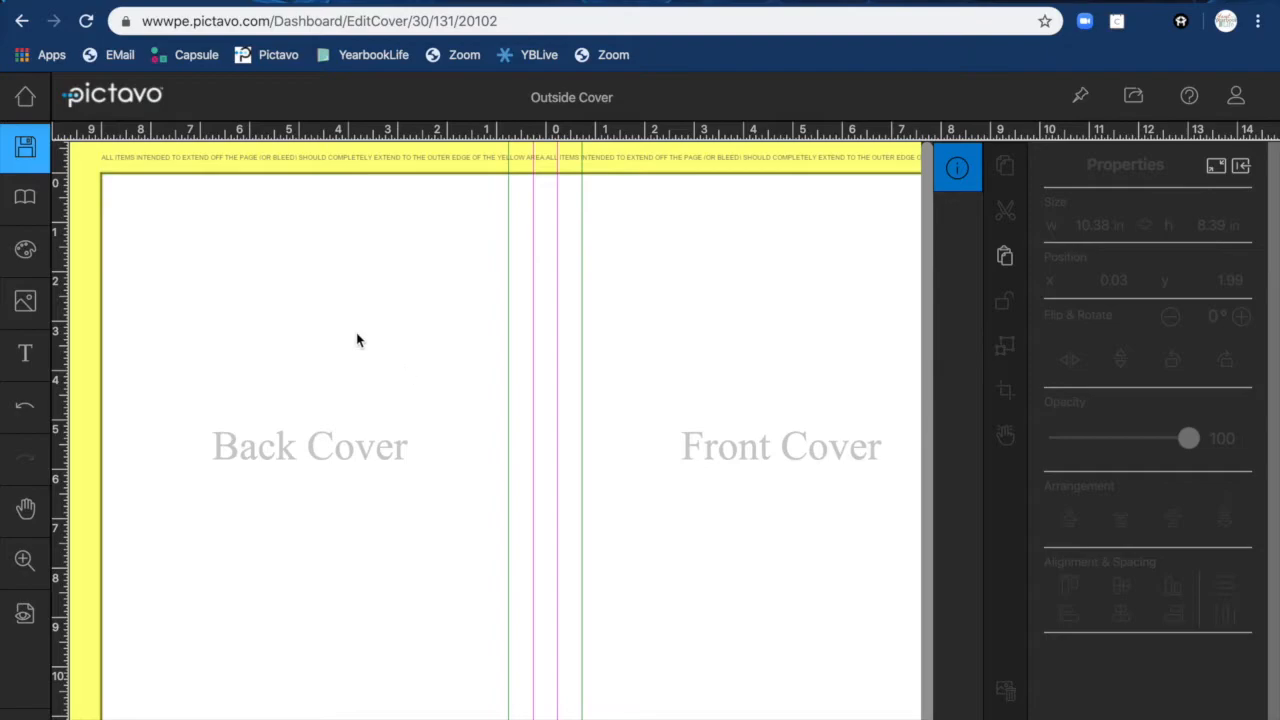
pyautogui.click(25, 150)
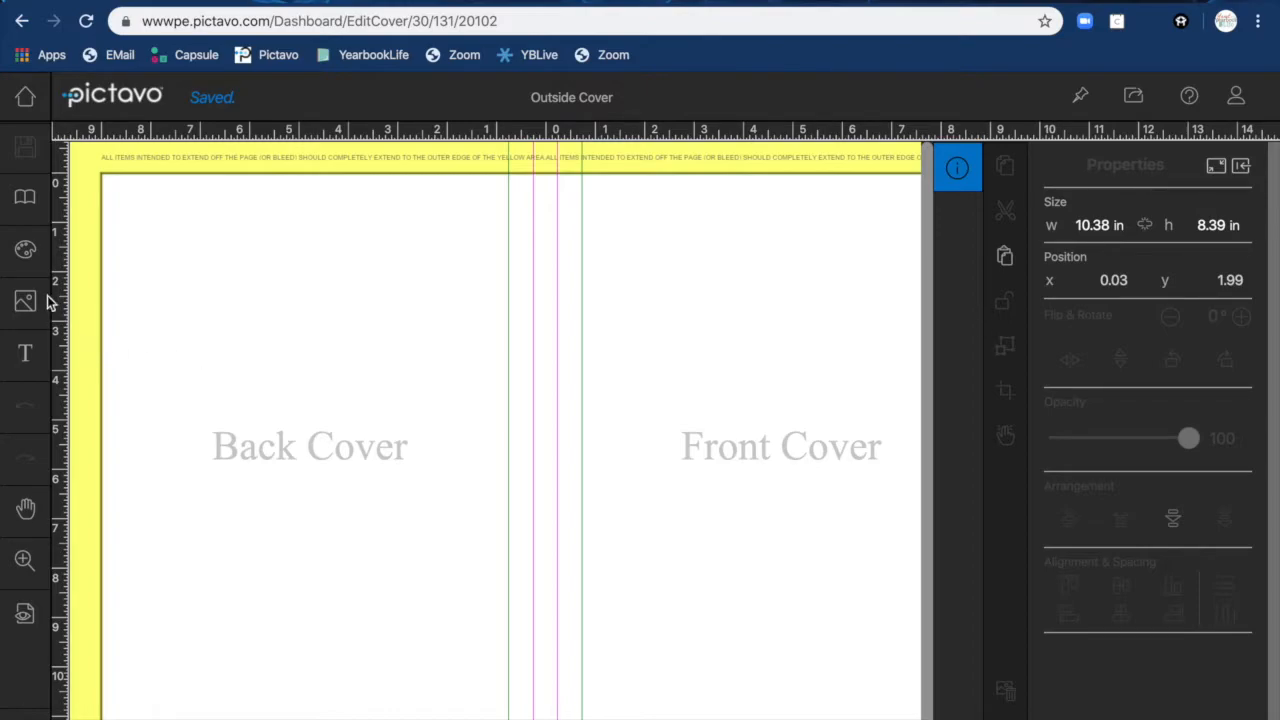
# Add a square photo box to the cover and position it on the front cover.
pyautogui.click(28, 256)
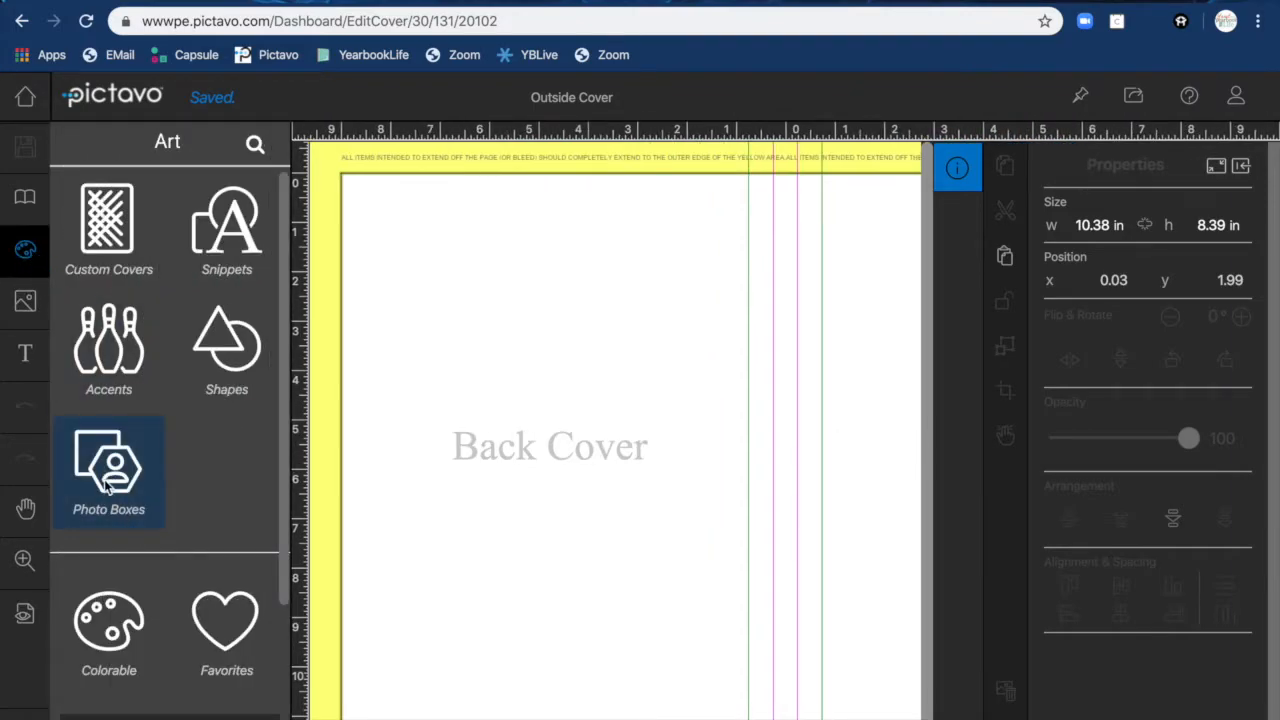
pyautogui.click(104, 479)
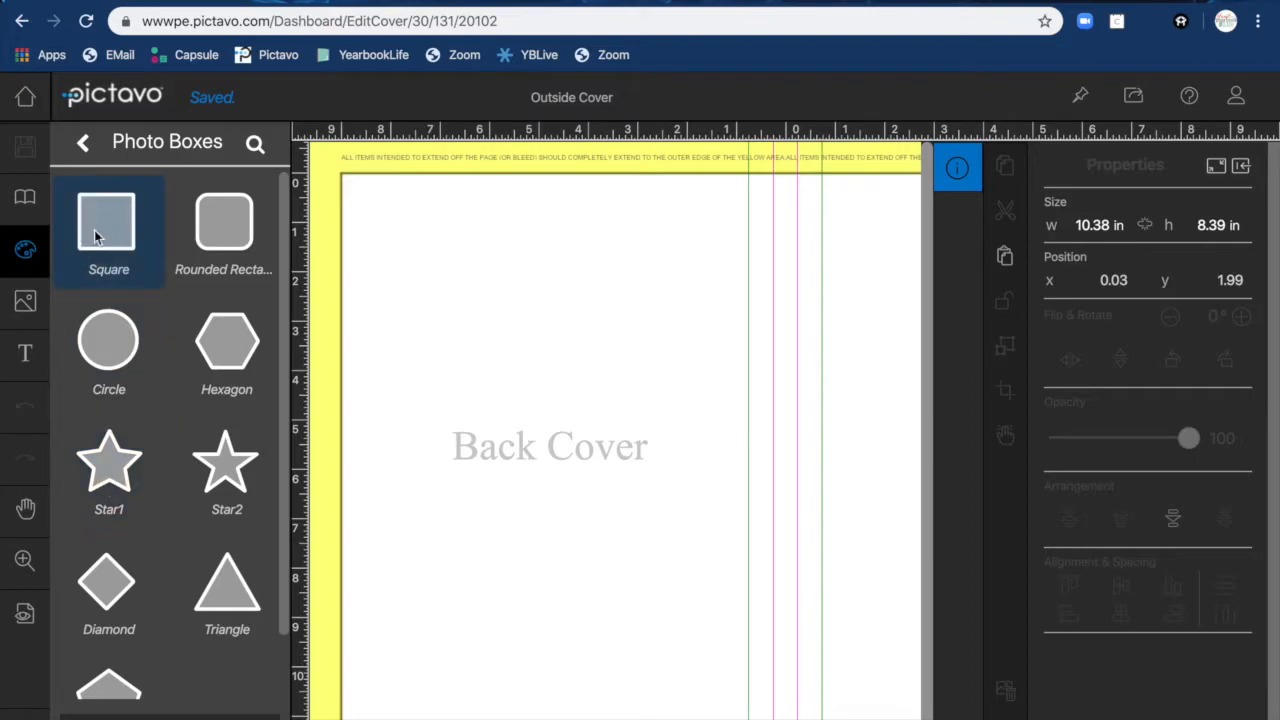
pyautogui.moveTo(107, 204); pyautogui.dragTo(480, 304)
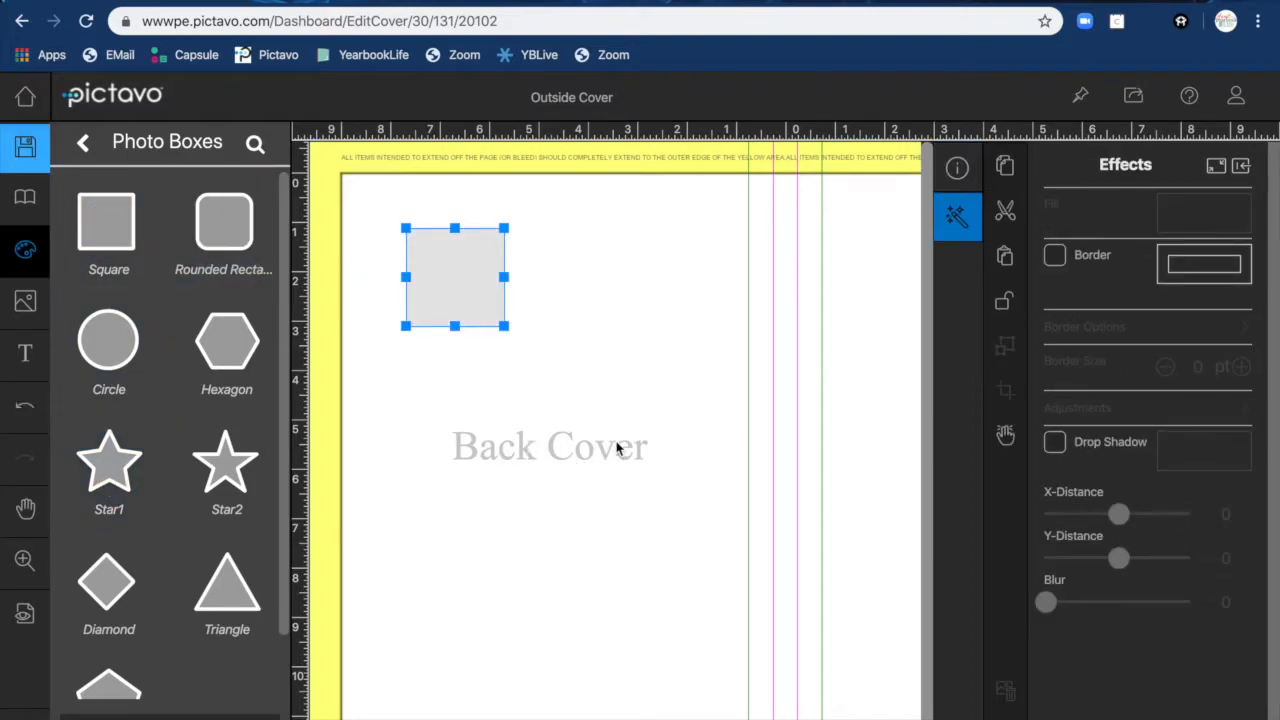
pyautogui.hscroll(2, 627, 492)
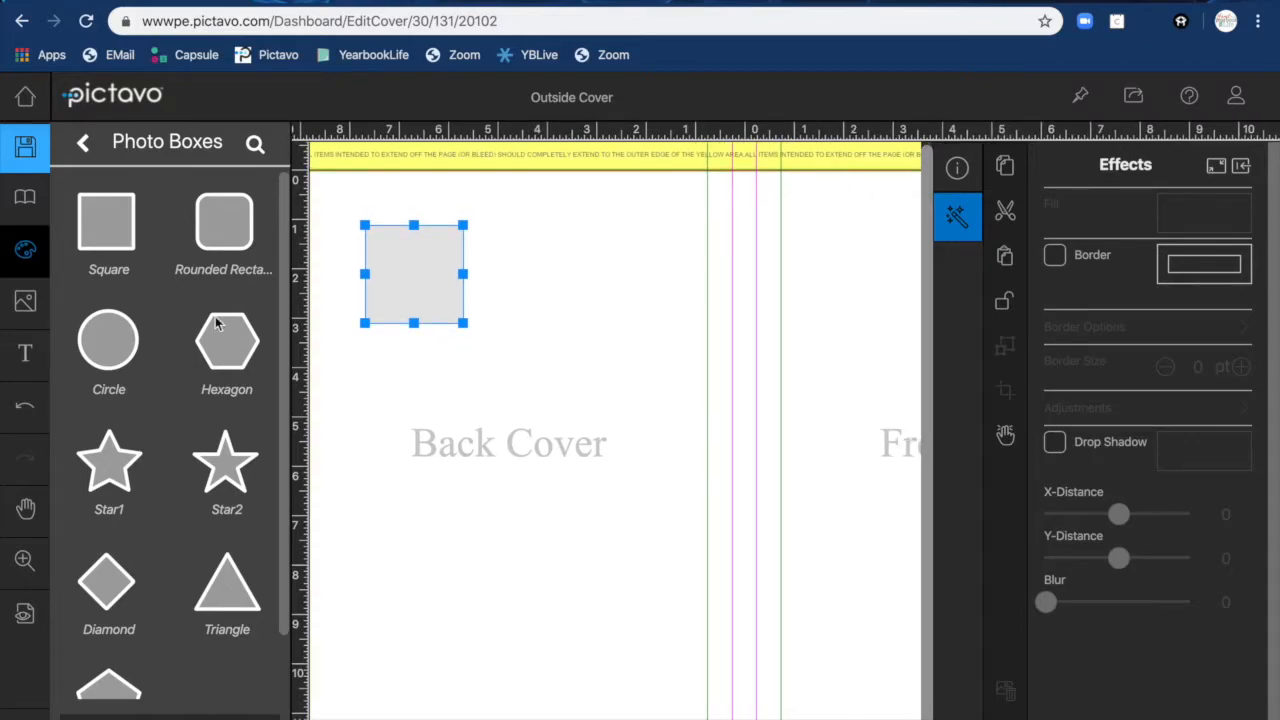
pyautogui.click(25, 250)
pyautogui.click(25, 250)
pyautogui.moveTo(191, 255); pyautogui.dragTo(733, 312)
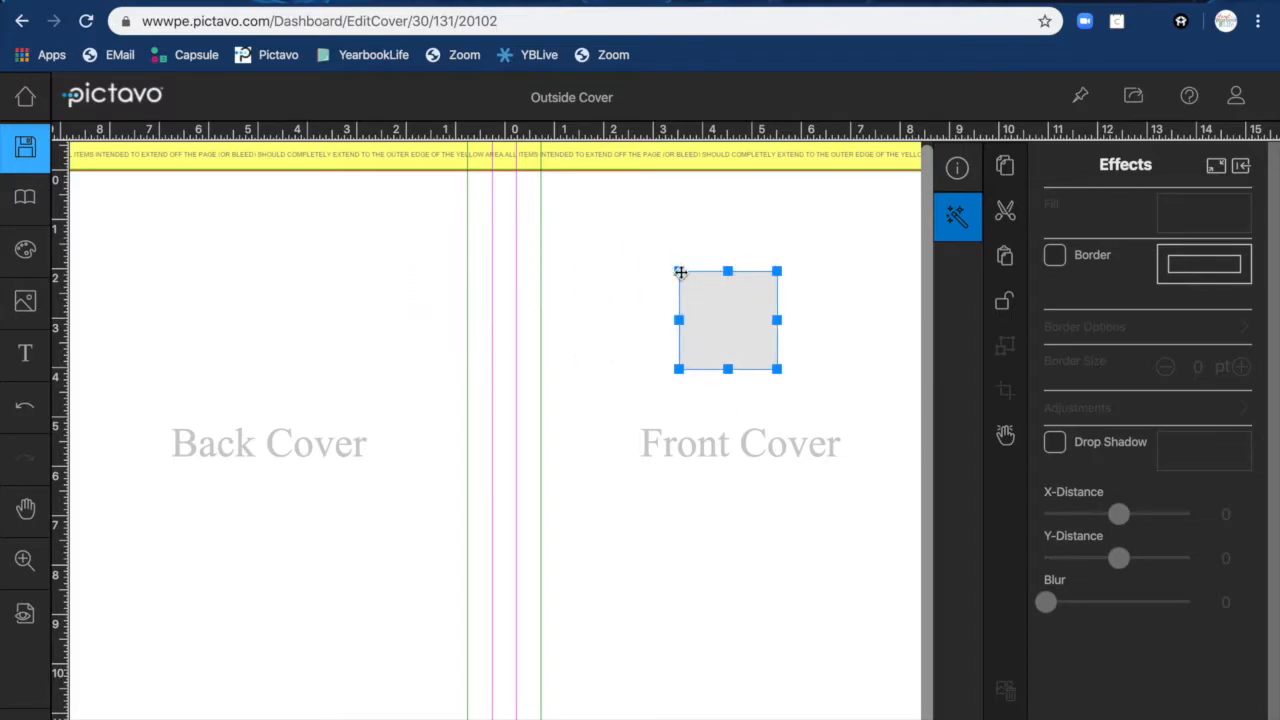
# Enlarge the photo box to fill the front cover from the green spine guide to the yellow bleed area.
pyautogui.moveTo(677, 270); pyautogui.dragTo(542, 171)
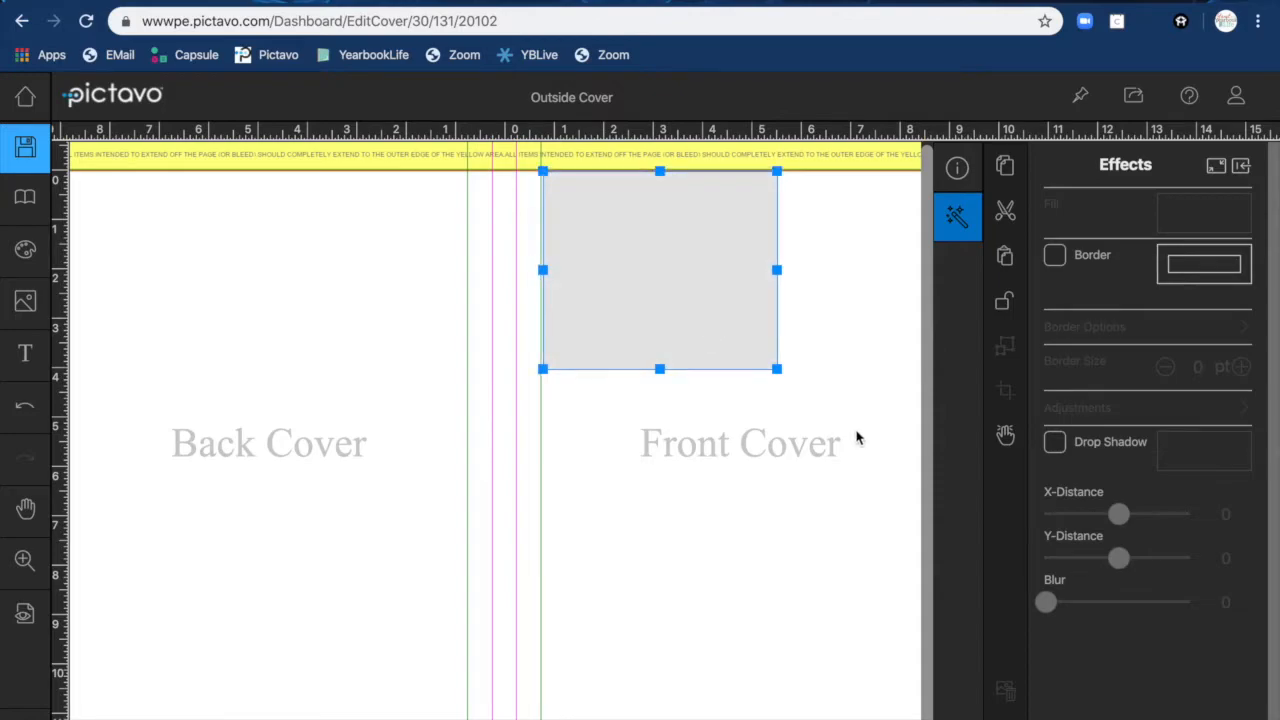
pyautogui.hscroll(2, 857, 435)
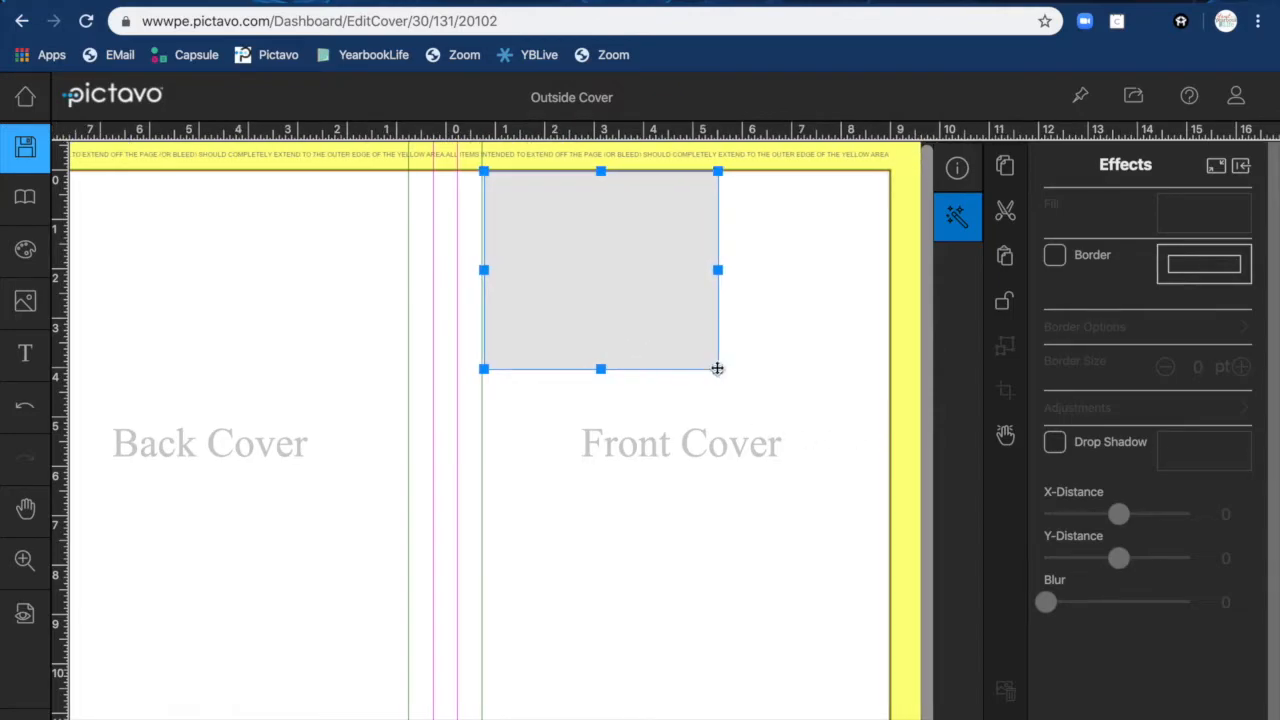
pyautogui.moveTo(718, 369); pyautogui.dragTo(889, 719)
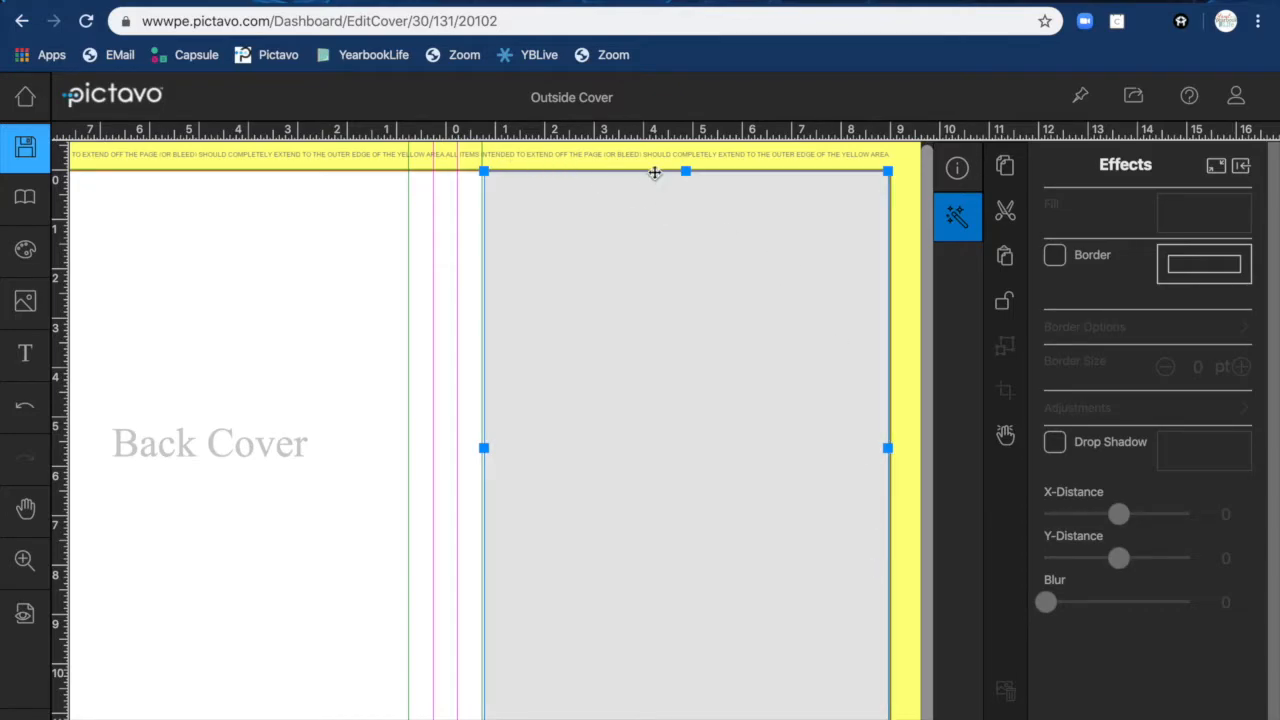
# Shift the photo box slightly into the bleed area, read its trim warning, and move the box back onto the front cover.
pyautogui.moveTo(711, 280); pyautogui.dragTo(721, 278)
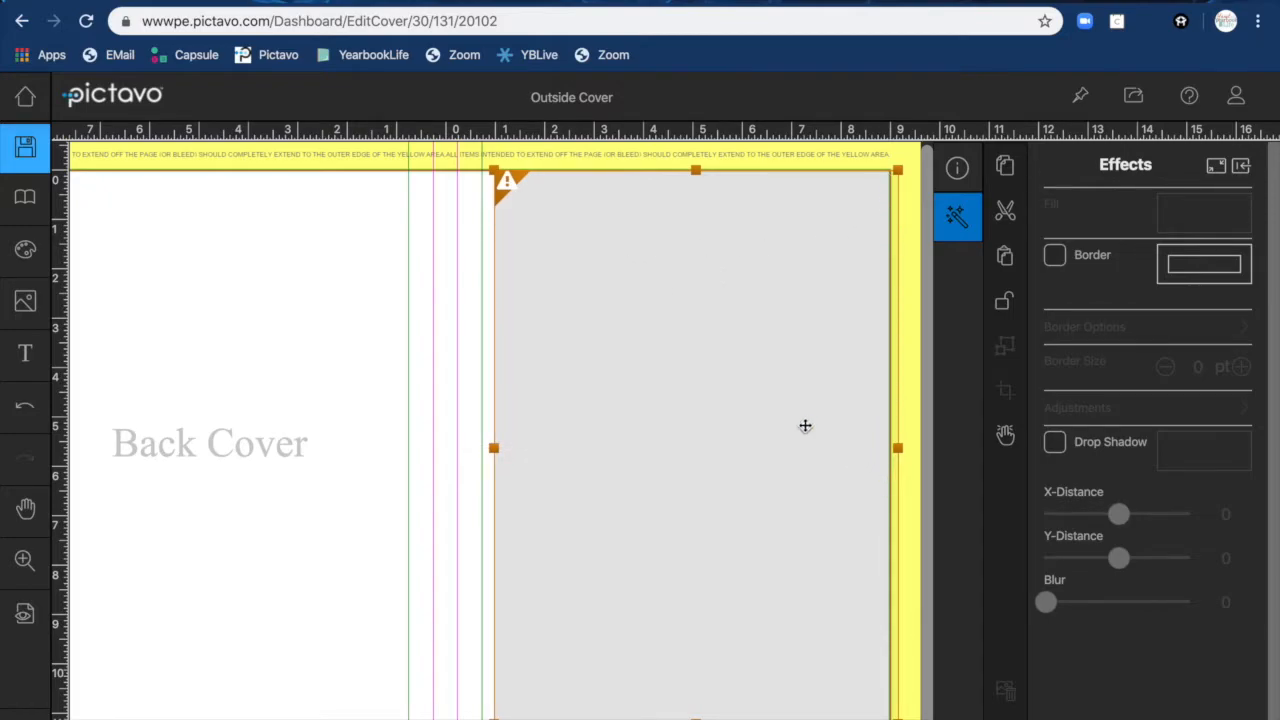
pyautogui.click(502, 182)
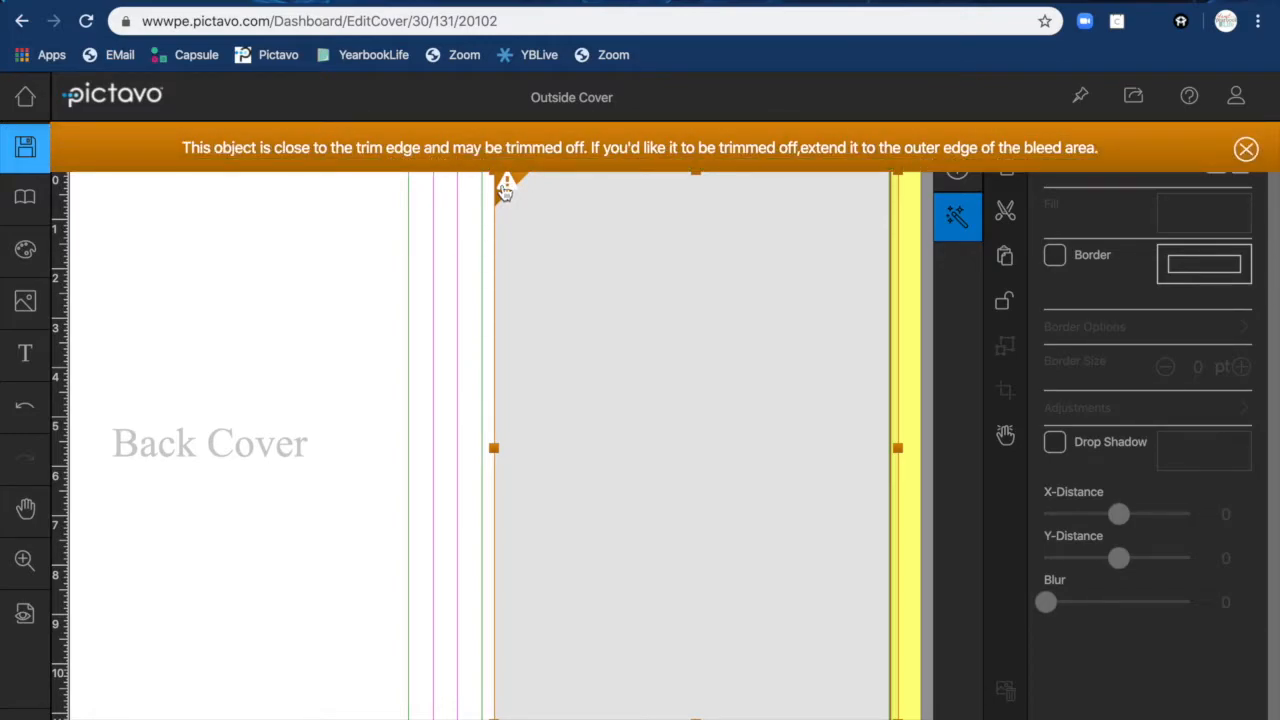
pyautogui.click(1246, 148)
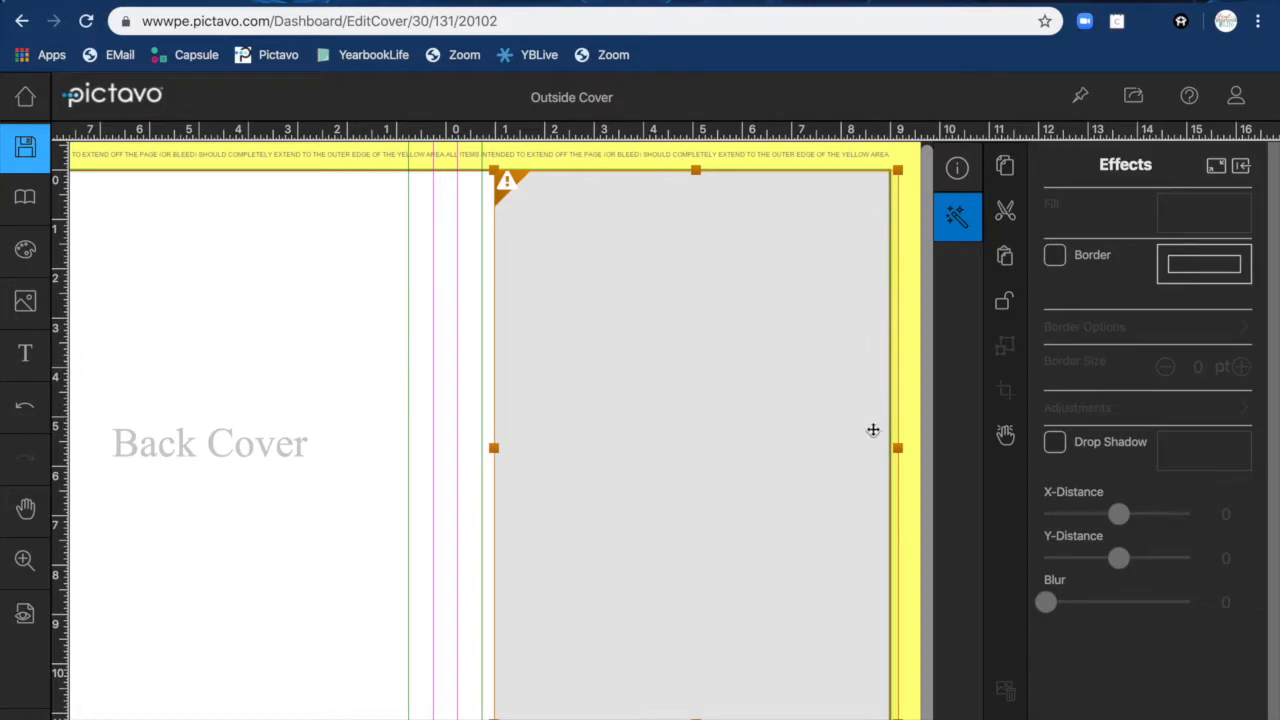
pyautogui.moveTo(782, 434); pyautogui.dragTo(771, 432)
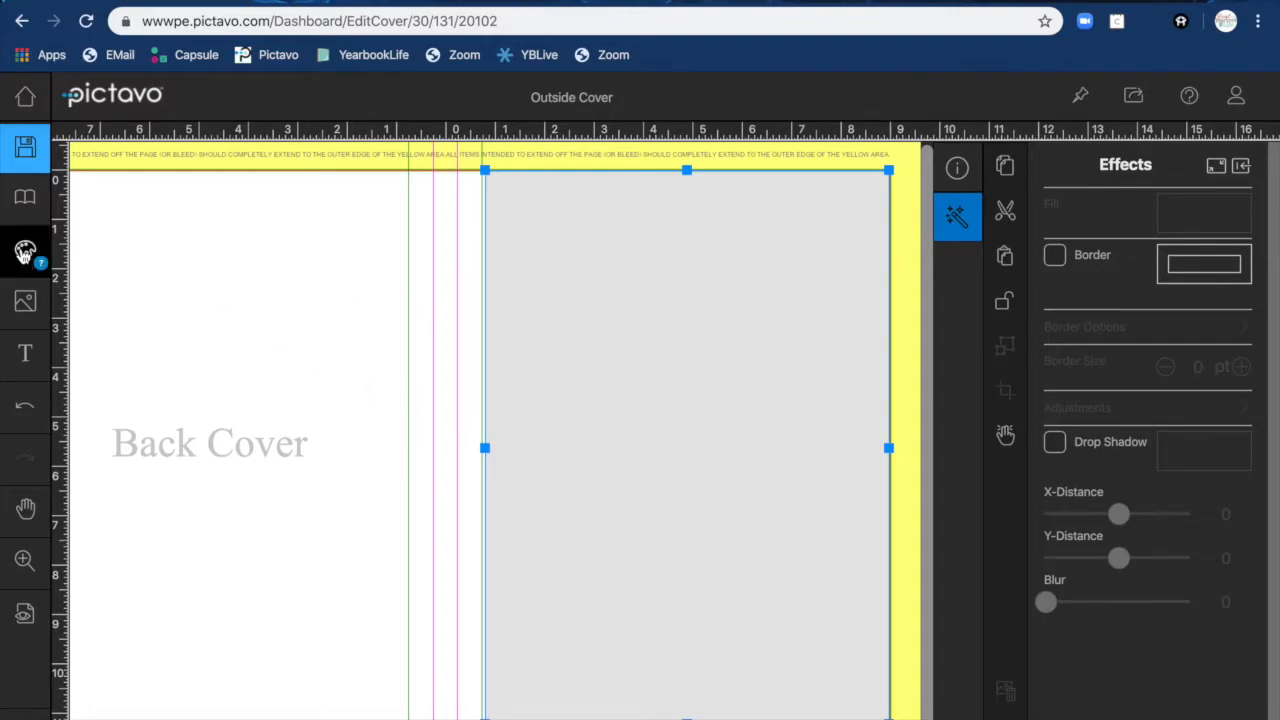
pyautogui.click(25, 305)
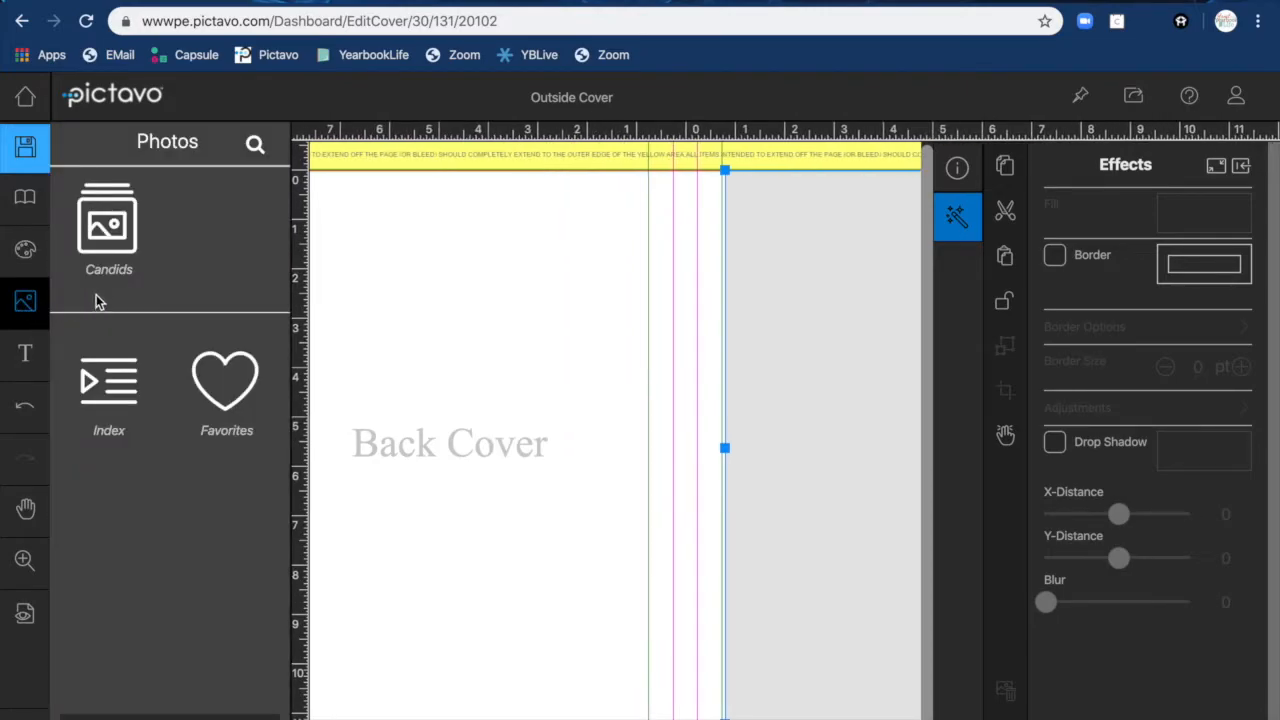
pyautogui.click(111, 232)
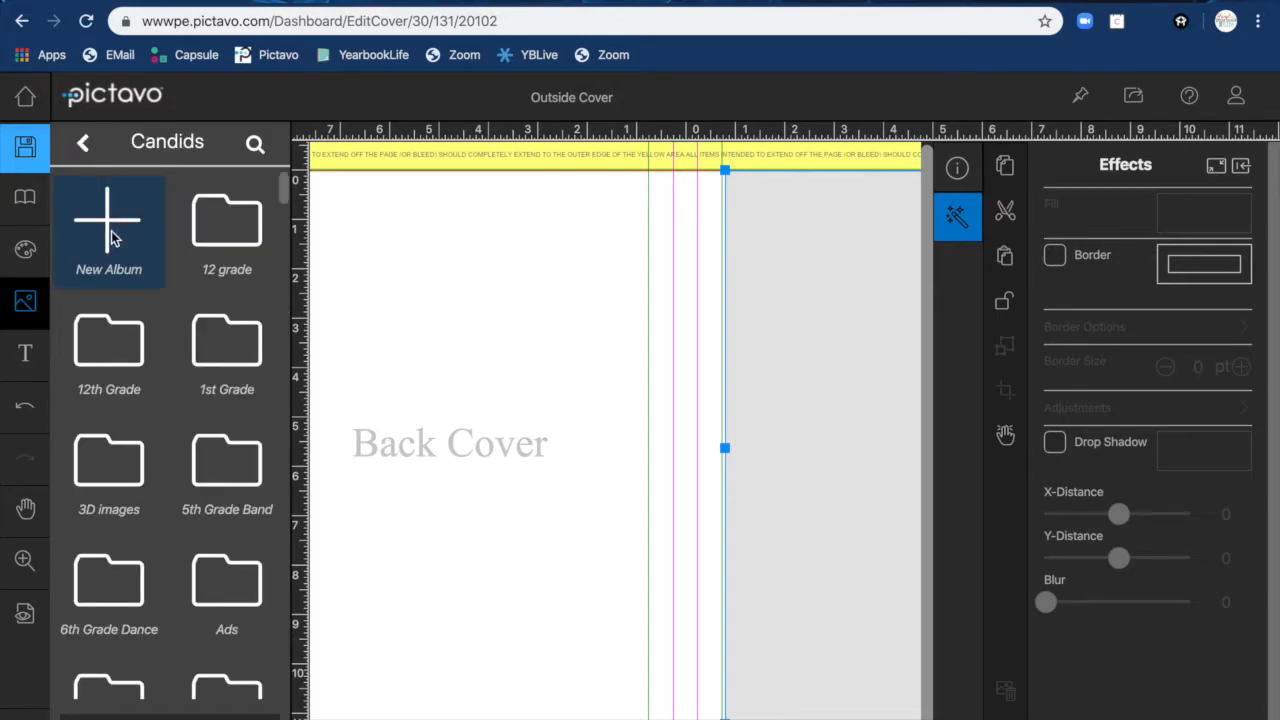
pyautogui.scroll(-2, 165, 478)
pyautogui.scroll(-2, 165, 478)
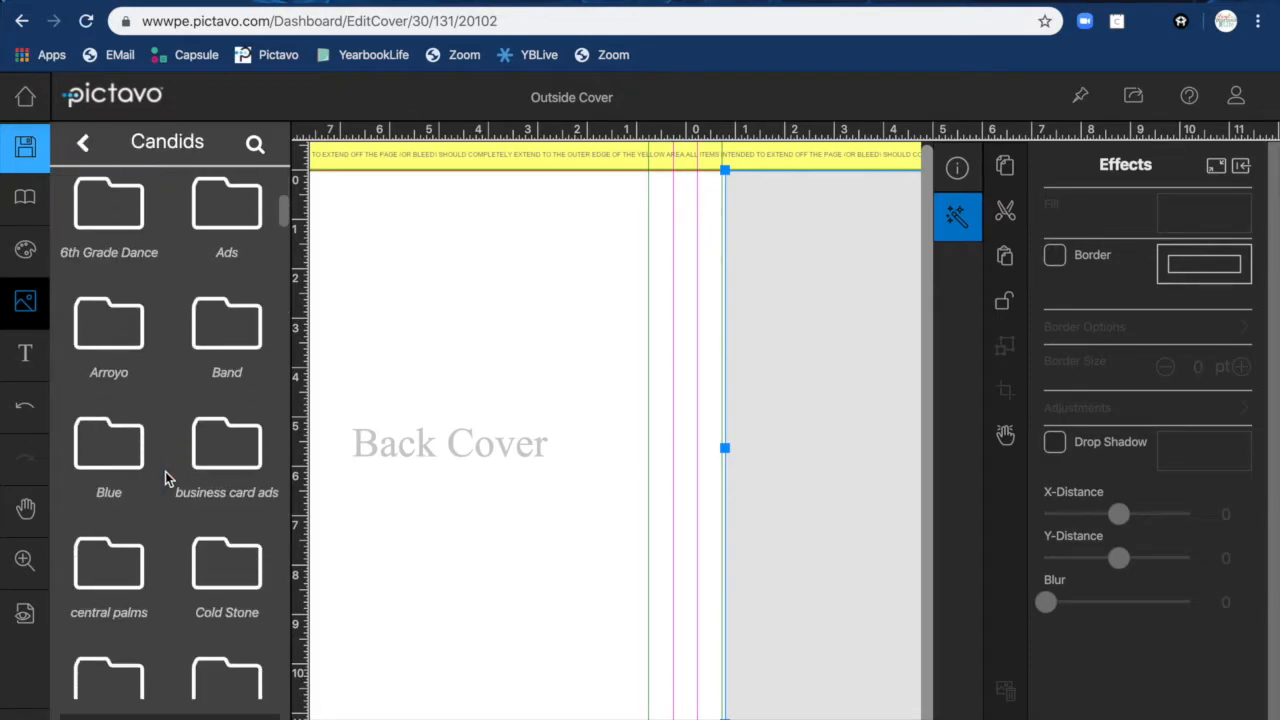
pyautogui.scroll(-3, 166, 476)
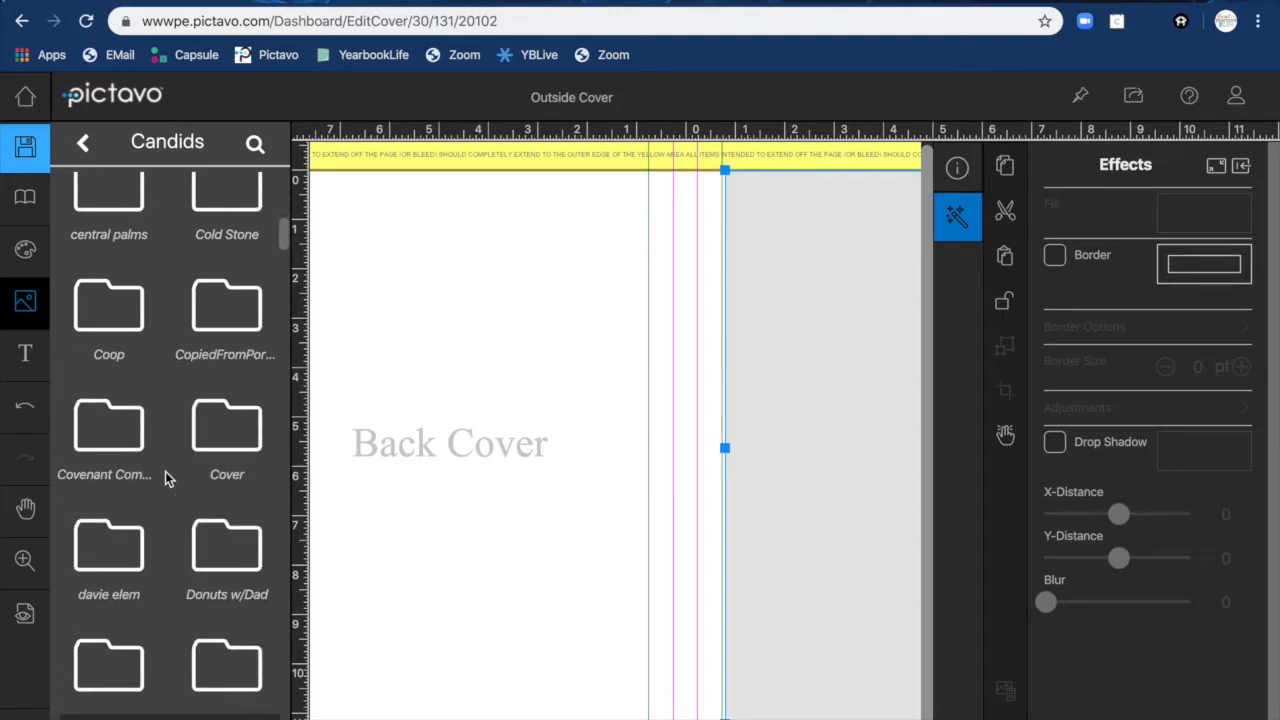
pyautogui.click(241, 409)
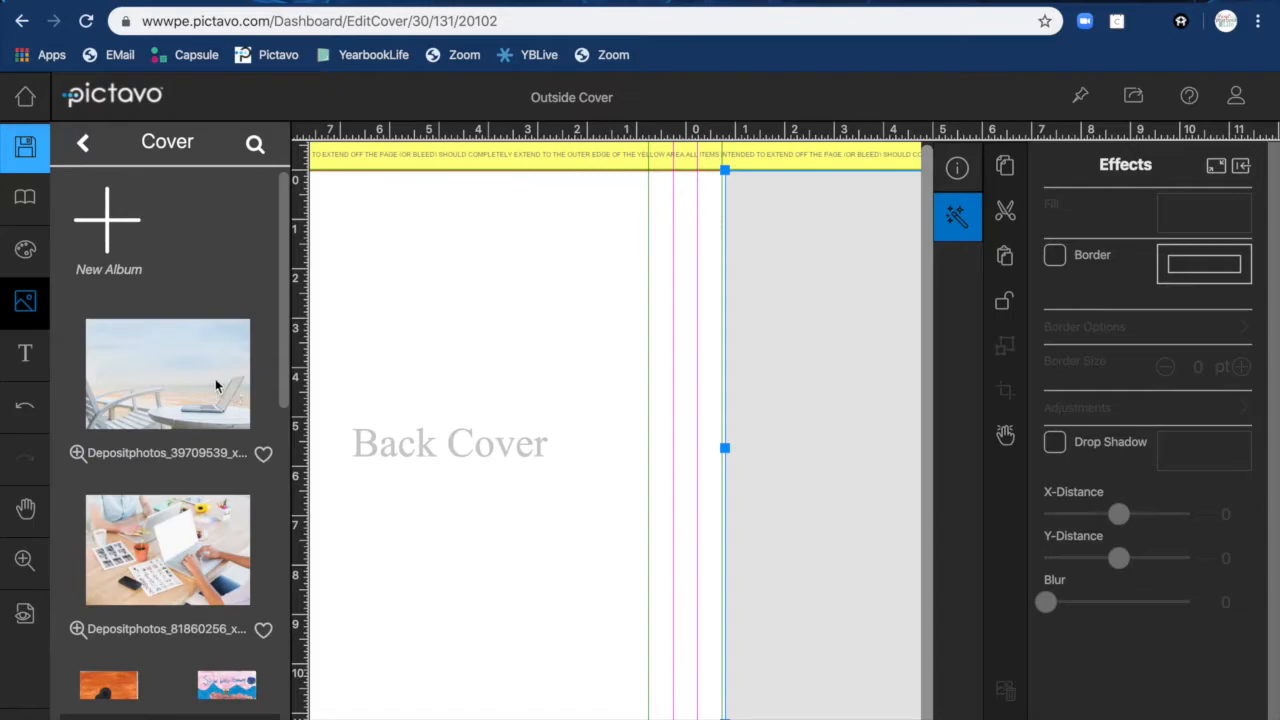
pyautogui.scroll(-5, 216, 475)
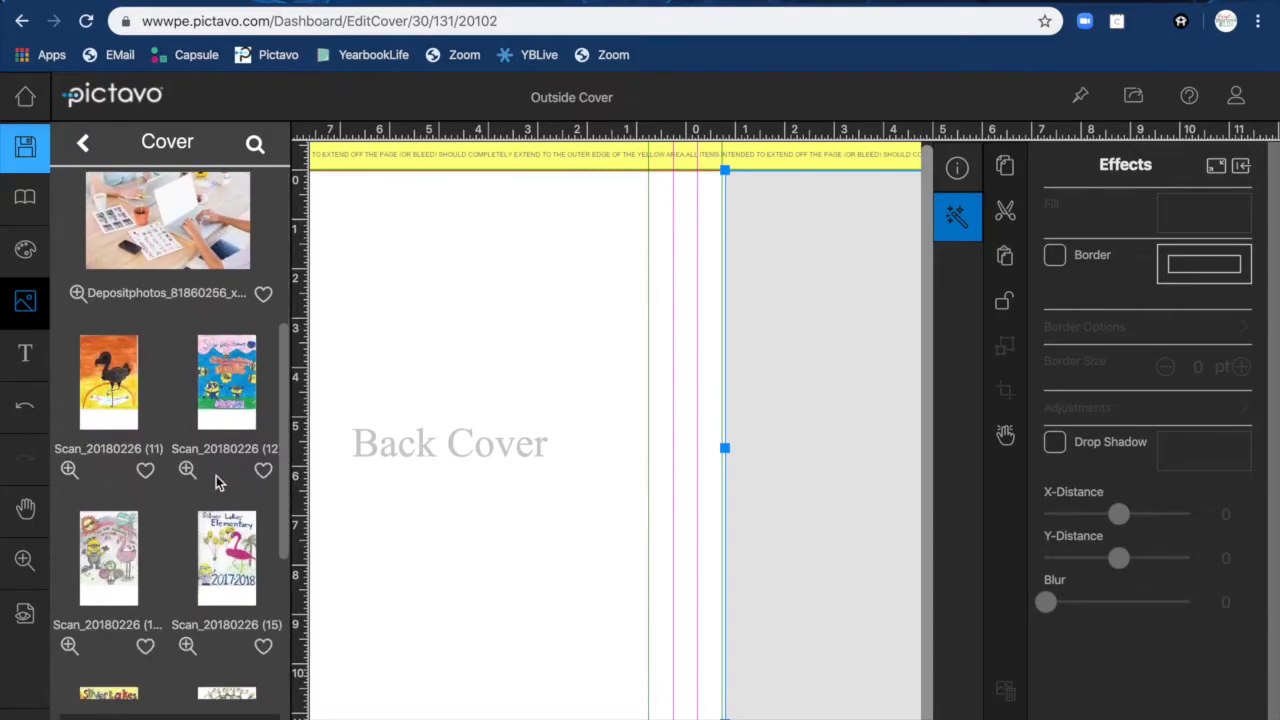
pyautogui.scroll(-1, 216, 483)
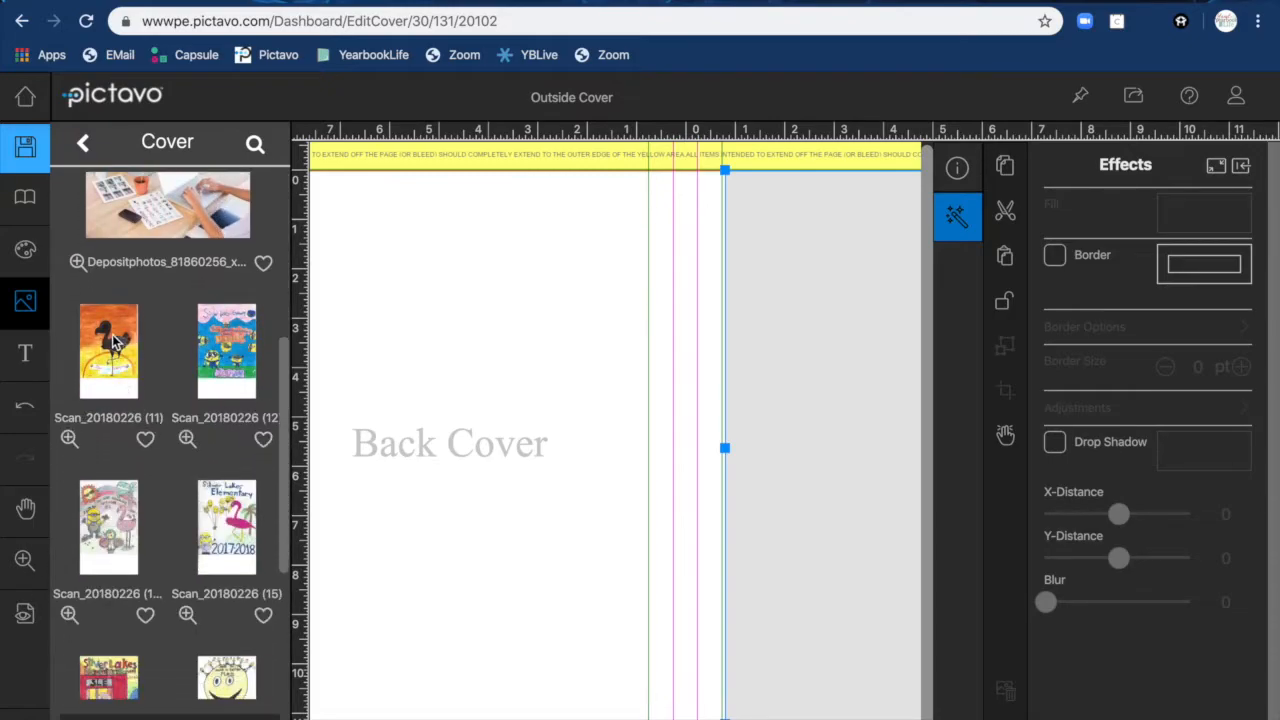
pyautogui.moveTo(113, 342); pyautogui.dragTo(793, 393)
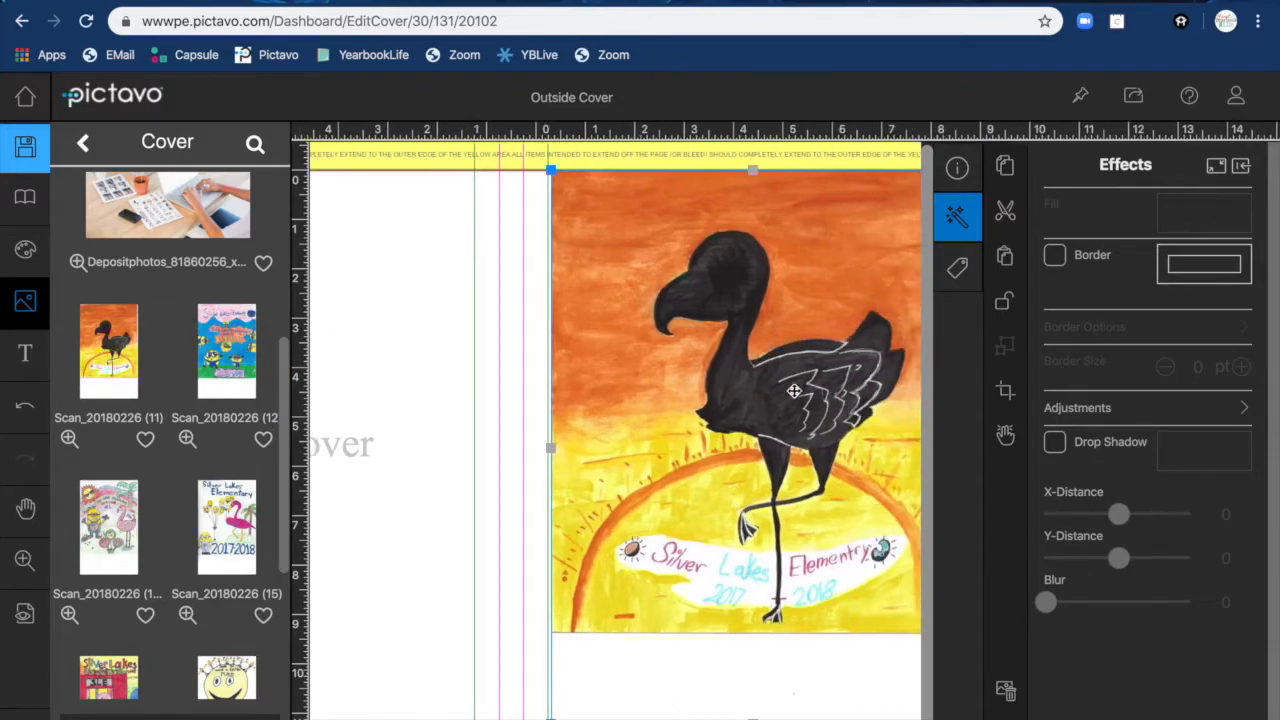
pyautogui.click(25, 302)
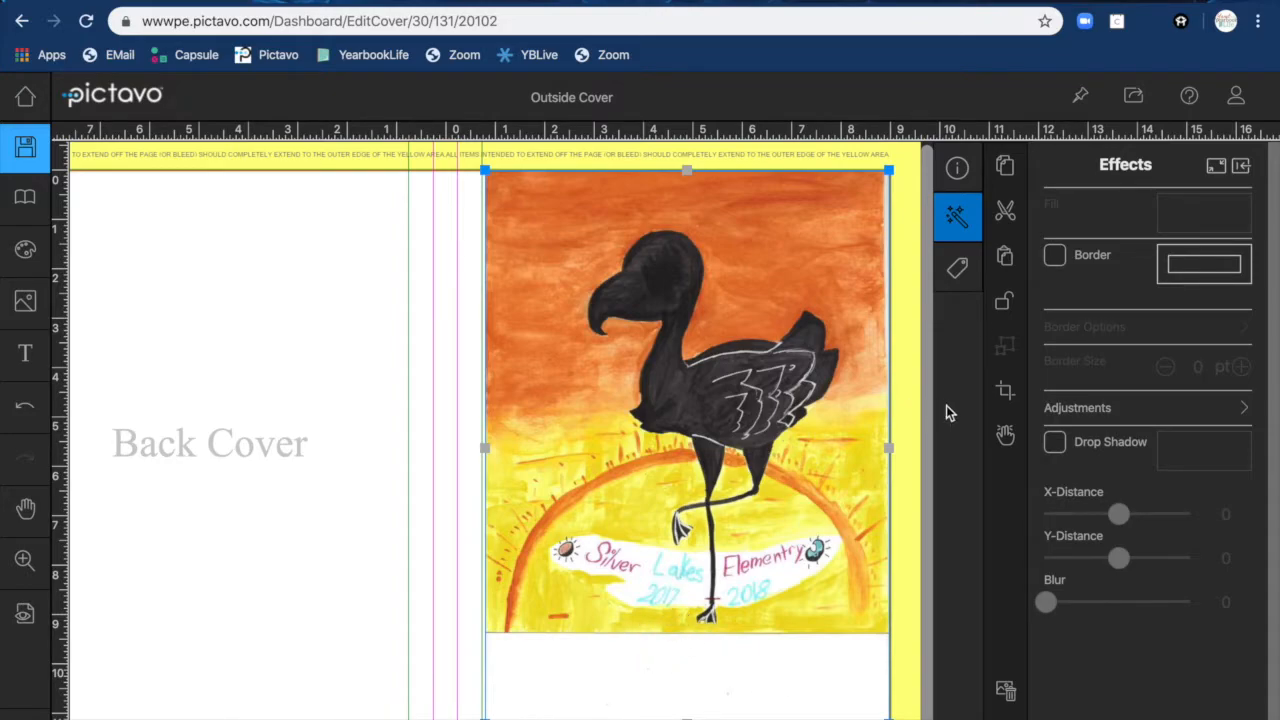
# Crop the bird artwork, enlarging it slightly within its box and trimming off the blank area below the painting.
pyautogui.click(1005, 400)
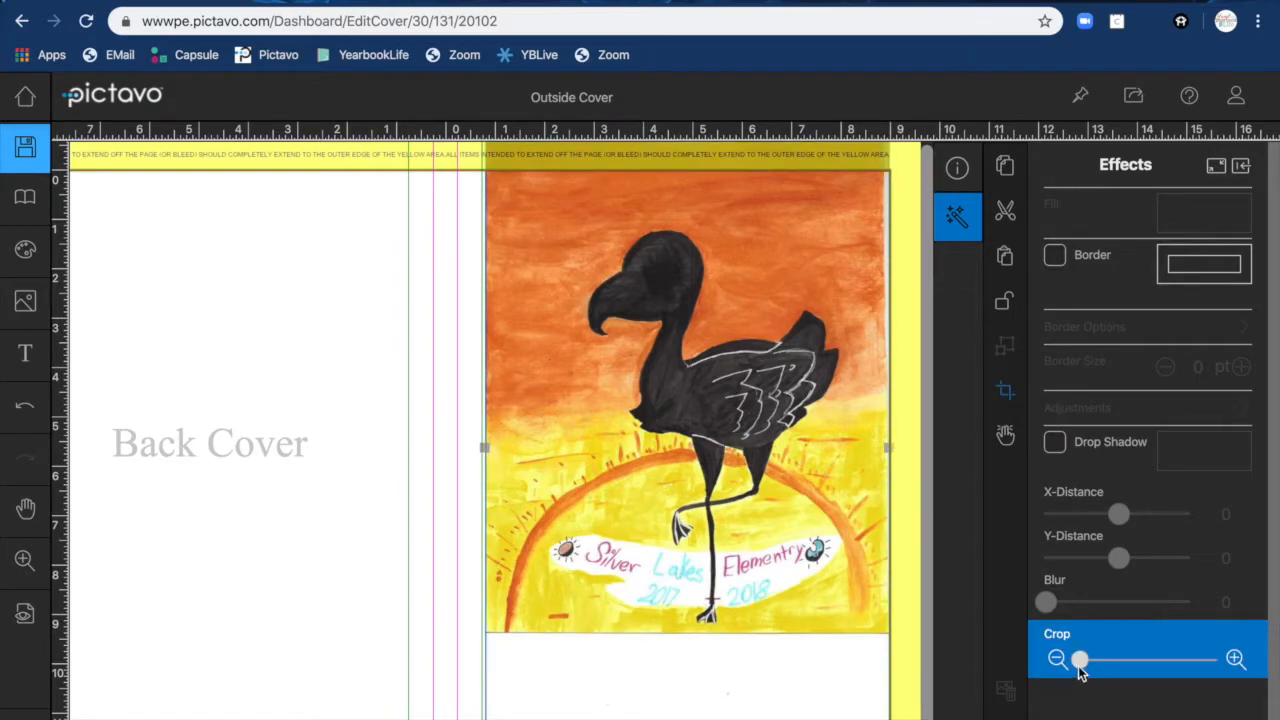
pyautogui.moveTo(1080, 660)
pyautogui.mouseDown()
pyautogui.moveTo(1094, 660)
pyautogui.moveTo(1083, 660)
pyautogui.mouseUp()
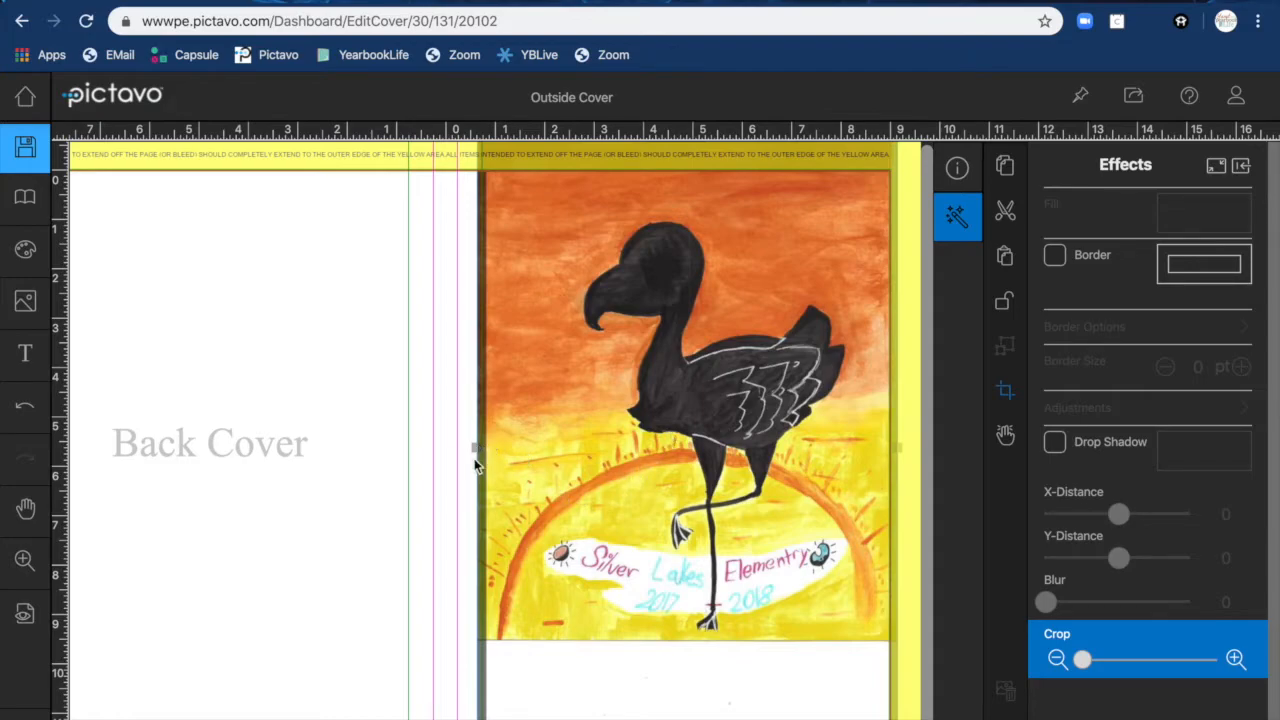
pyautogui.click(693, 489)
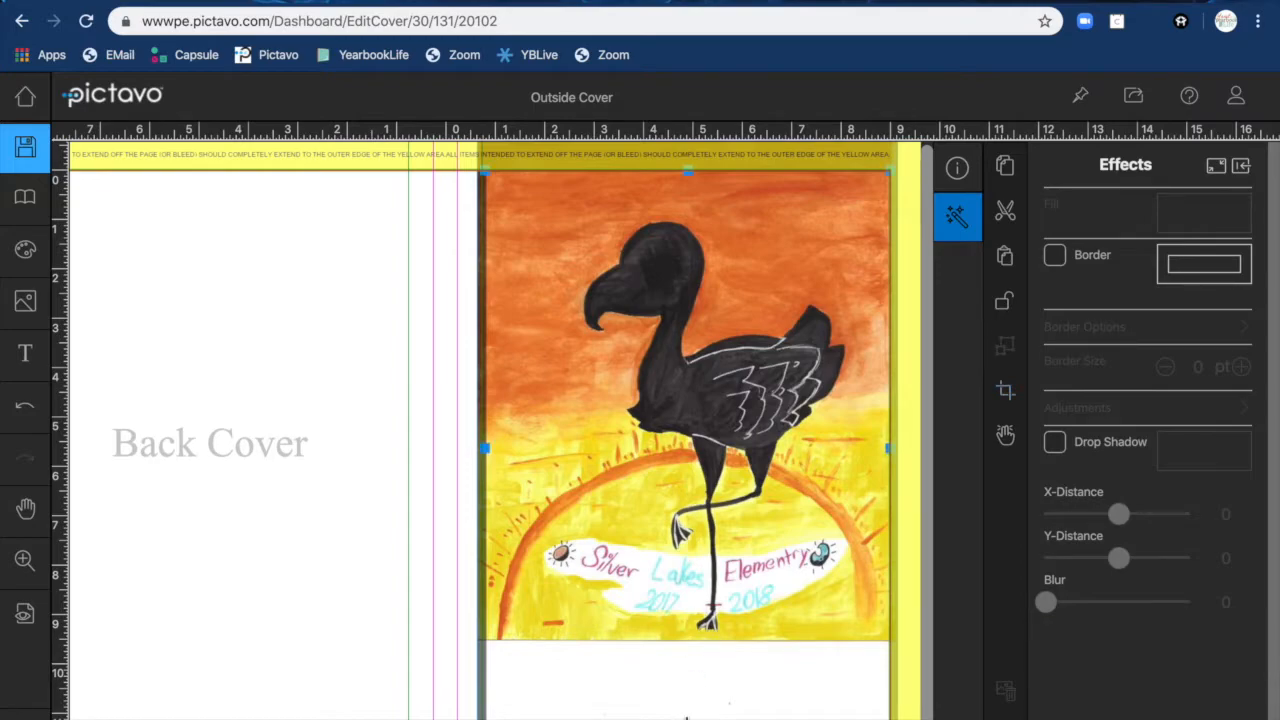
pyautogui.moveTo(686, 717); pyautogui.dragTo(693, 637)
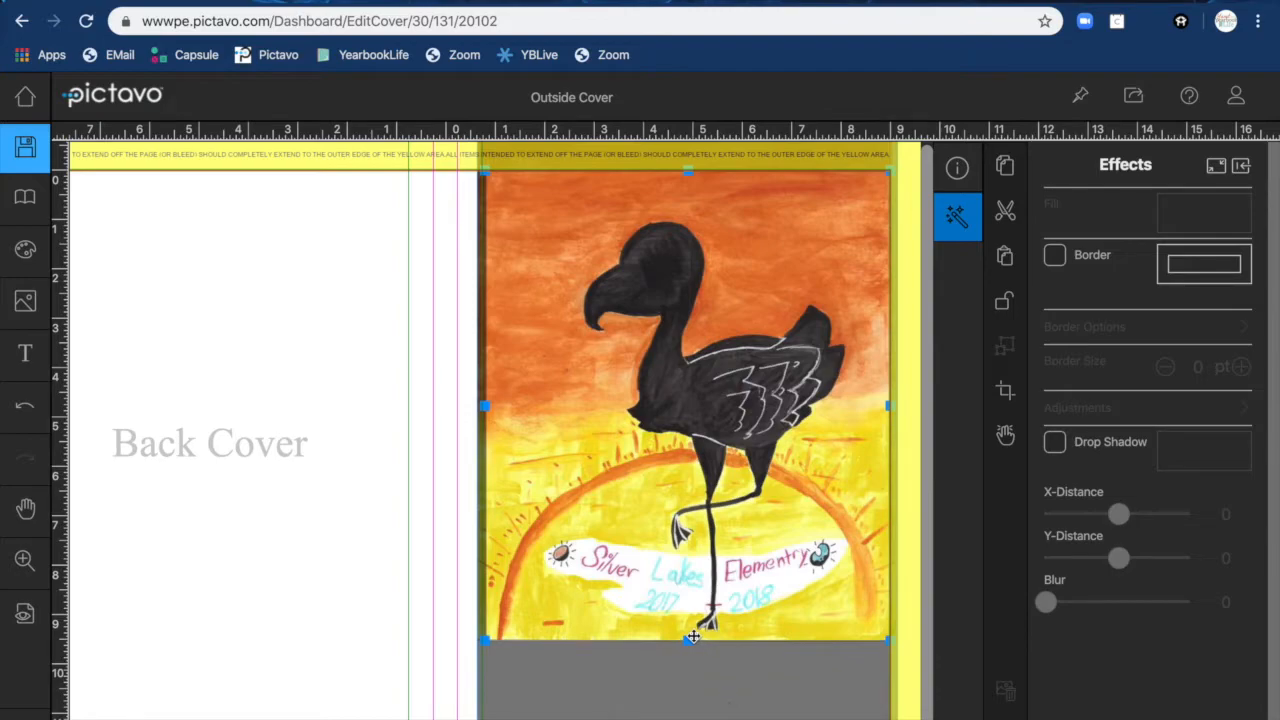
pyautogui.click(534, 692)
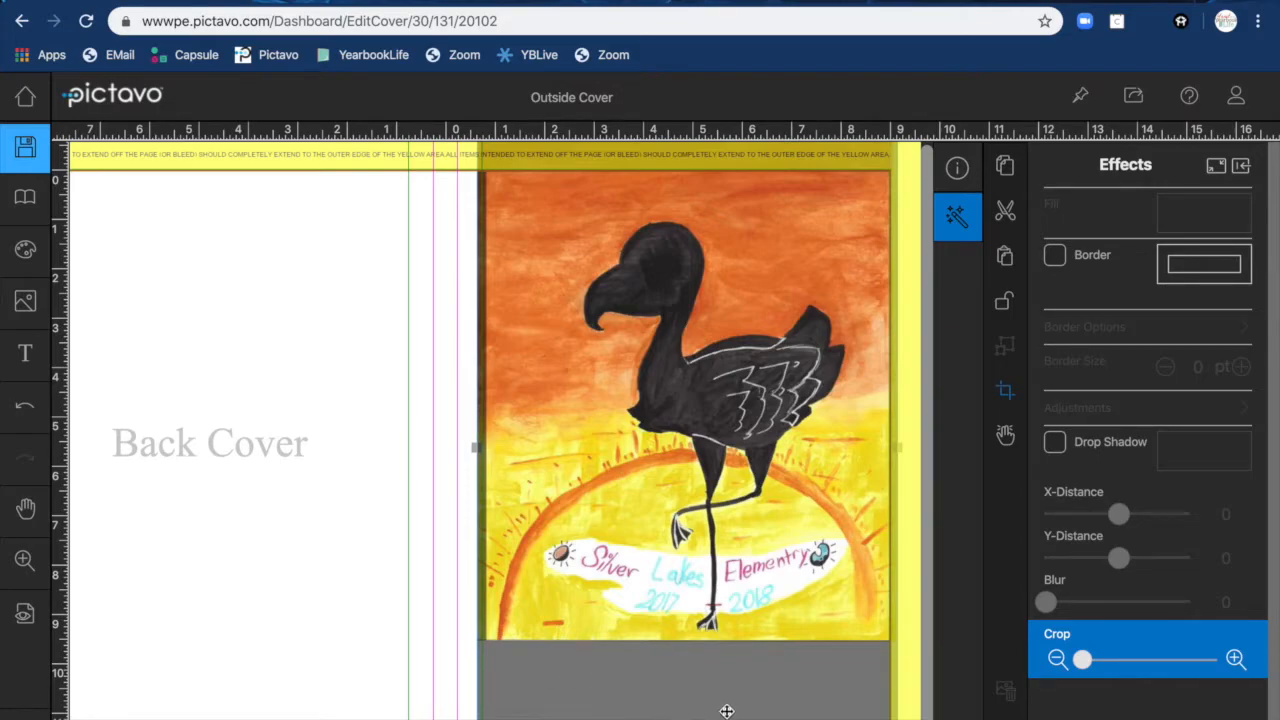
# Reduce the artwork's crop zoom to its minimum and trim the remaining white strip along the painting's lower edge.
pyautogui.moveTo(1083, 662); pyautogui.dragTo(1067, 659)
pyautogui.scroll(-1, 629, 518)
pyautogui.scroll(1, 629, 518)
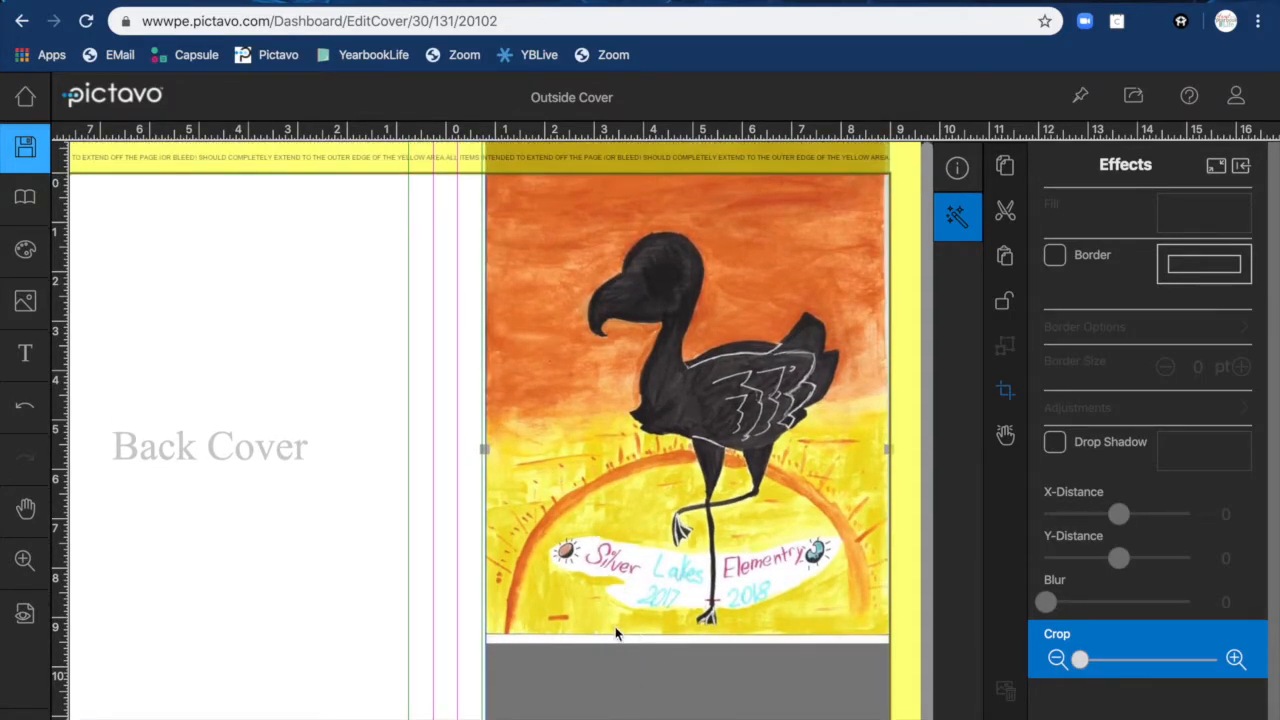
pyautogui.click(640, 602)
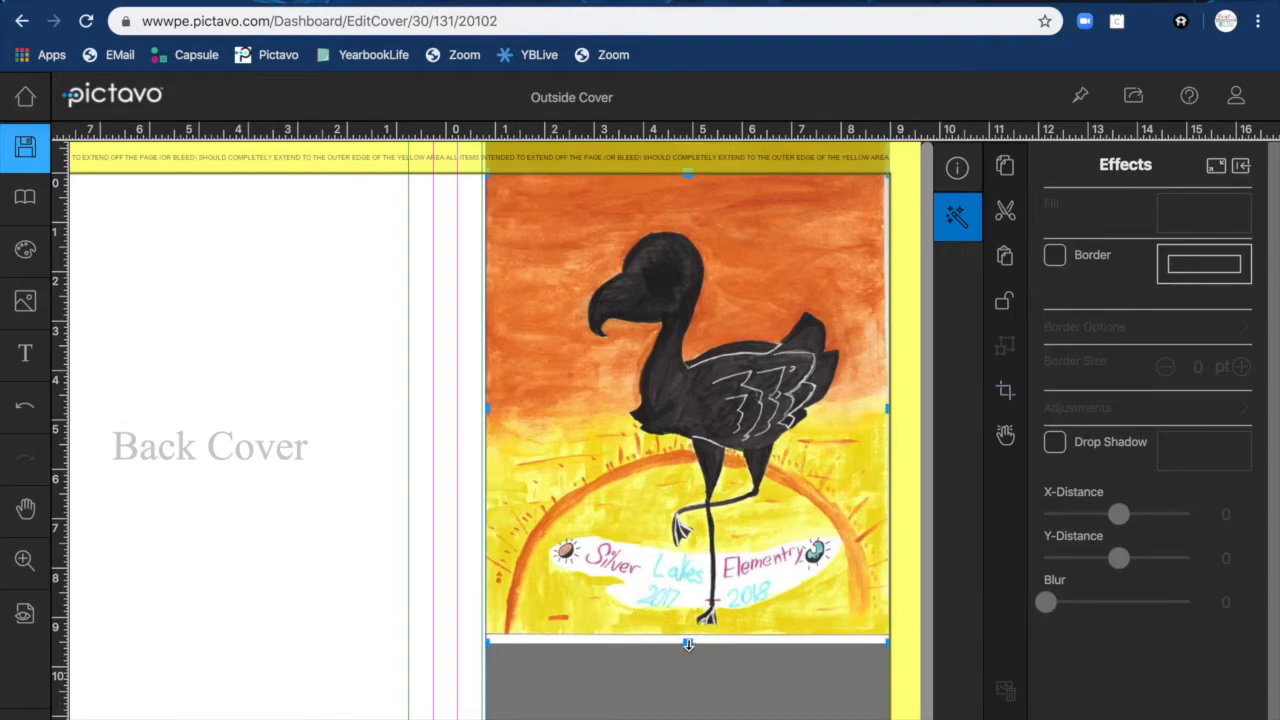
pyautogui.moveTo(688, 645); pyautogui.dragTo(689, 637)
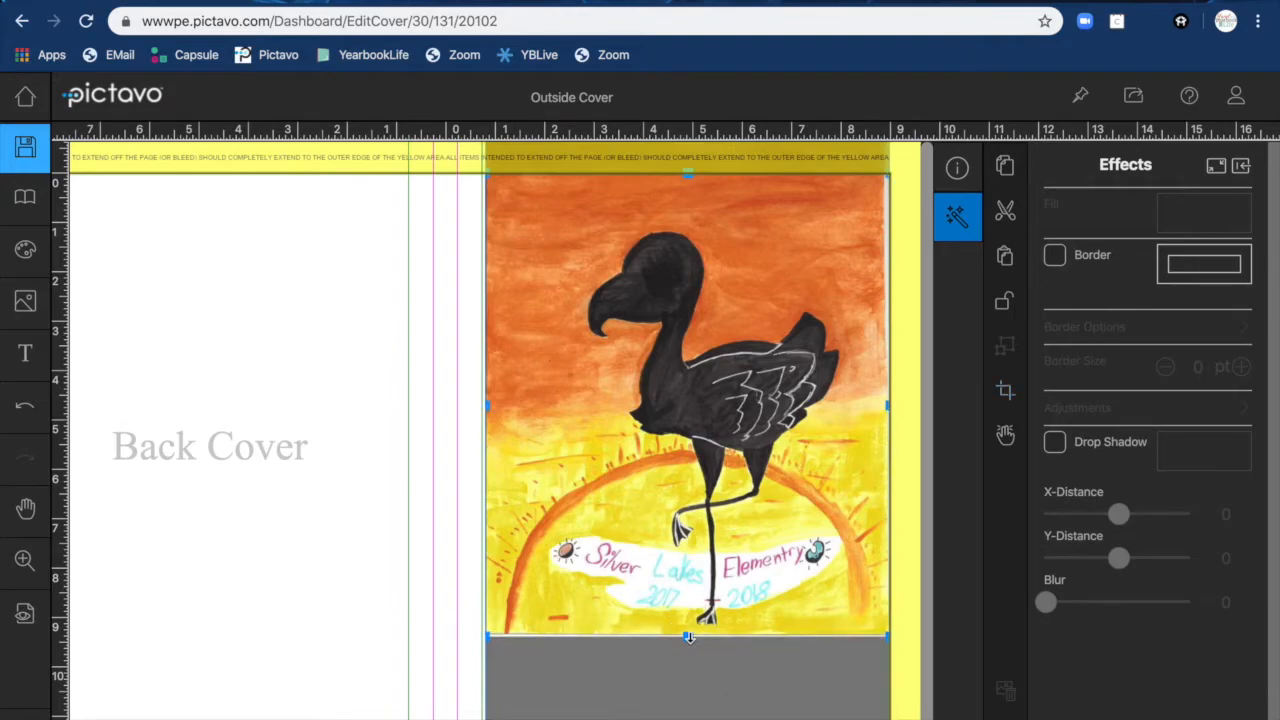
pyautogui.click(436, 403)
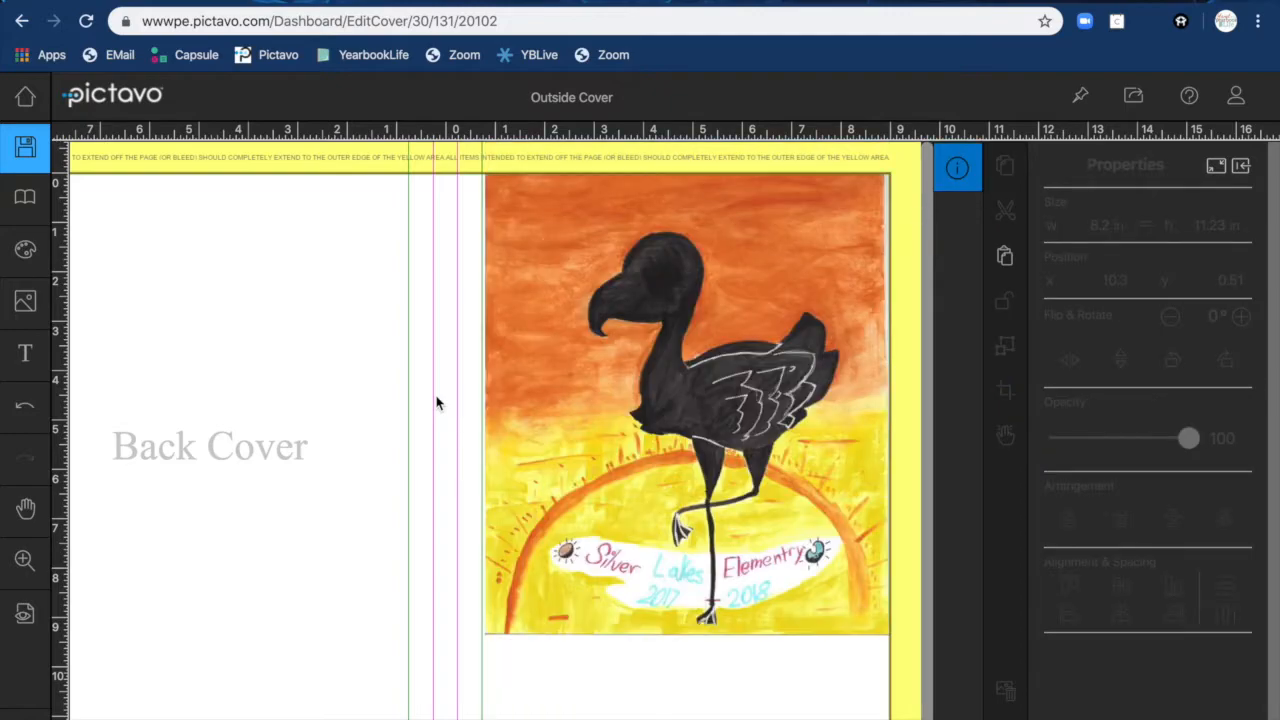
# Move the artwork down the front cover and extend its crop upward to restore the hidden upper part of the painting.
pyautogui.moveTo(629, 429); pyautogui.dragTo(631, 464)
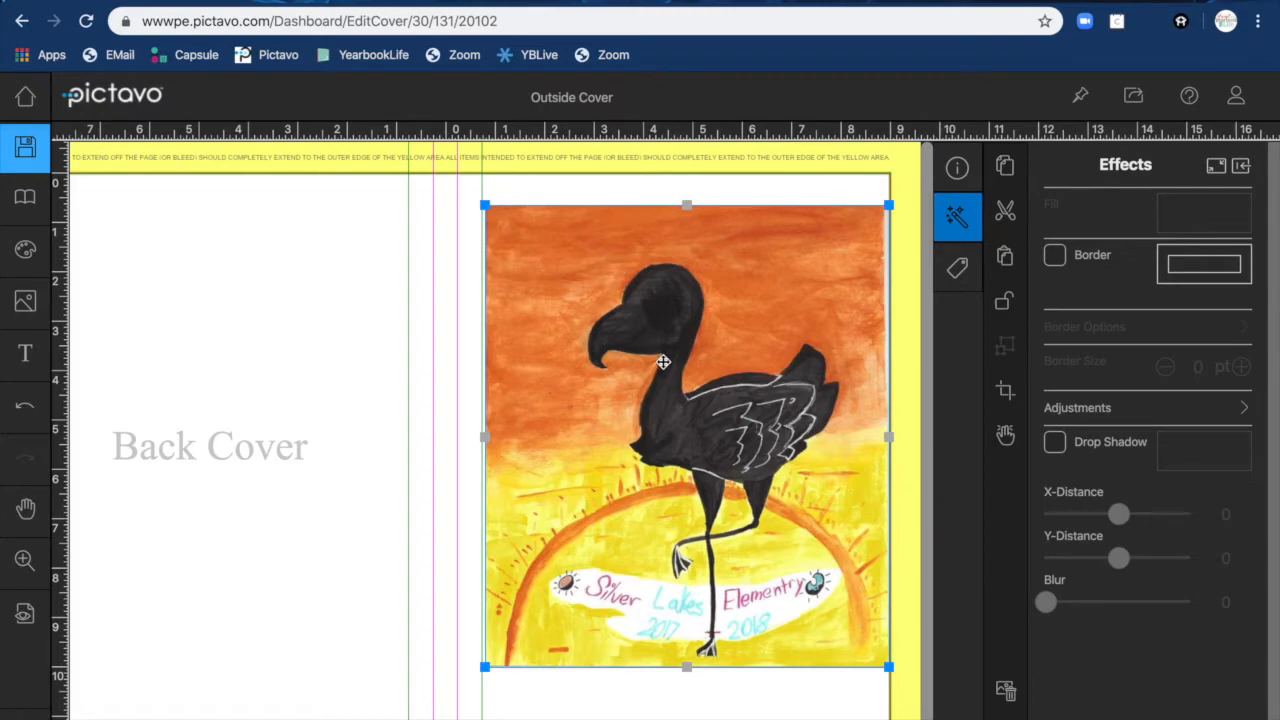
pyautogui.moveTo(663, 361); pyautogui.dragTo(663, 375)
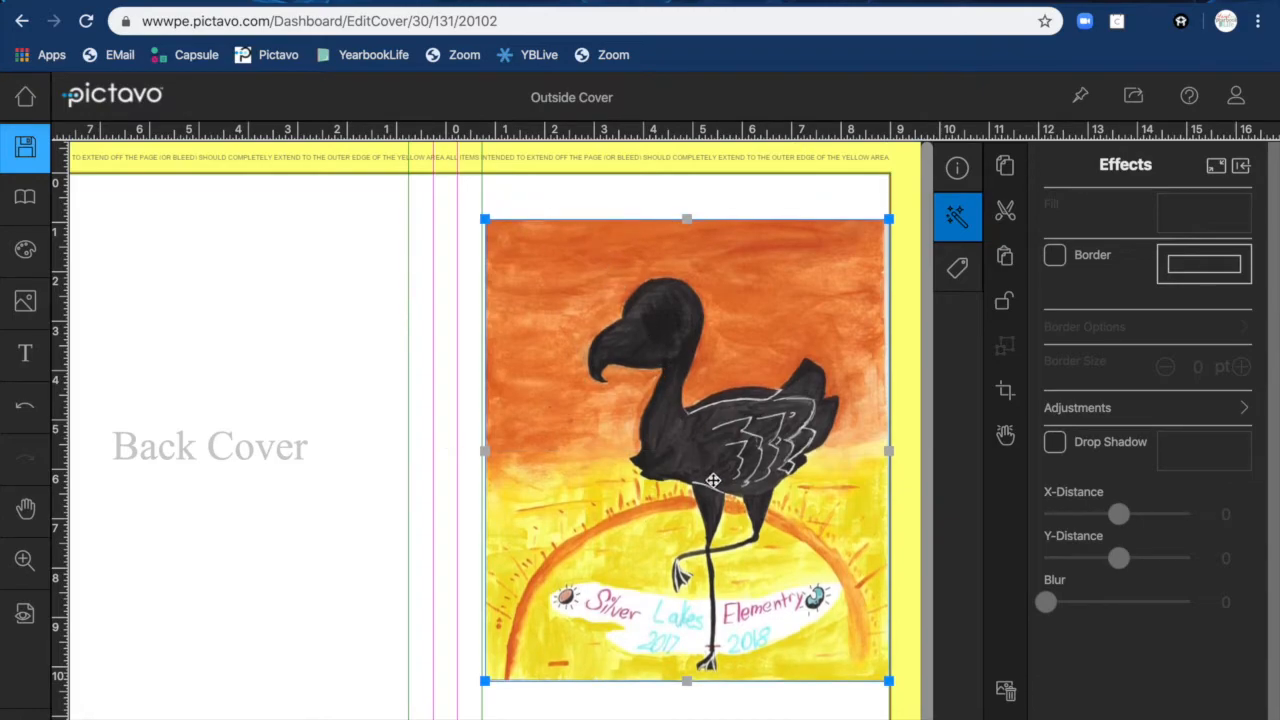
pyautogui.click(1007, 392)
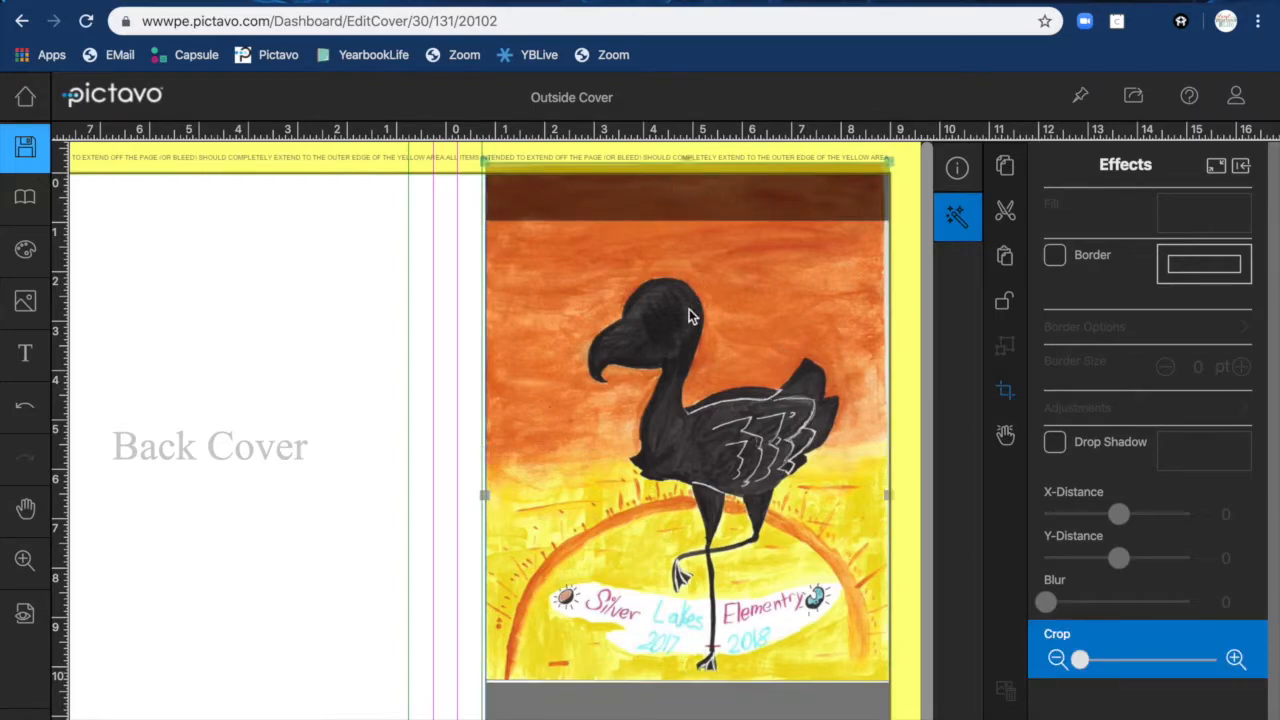
pyautogui.click(689, 280)
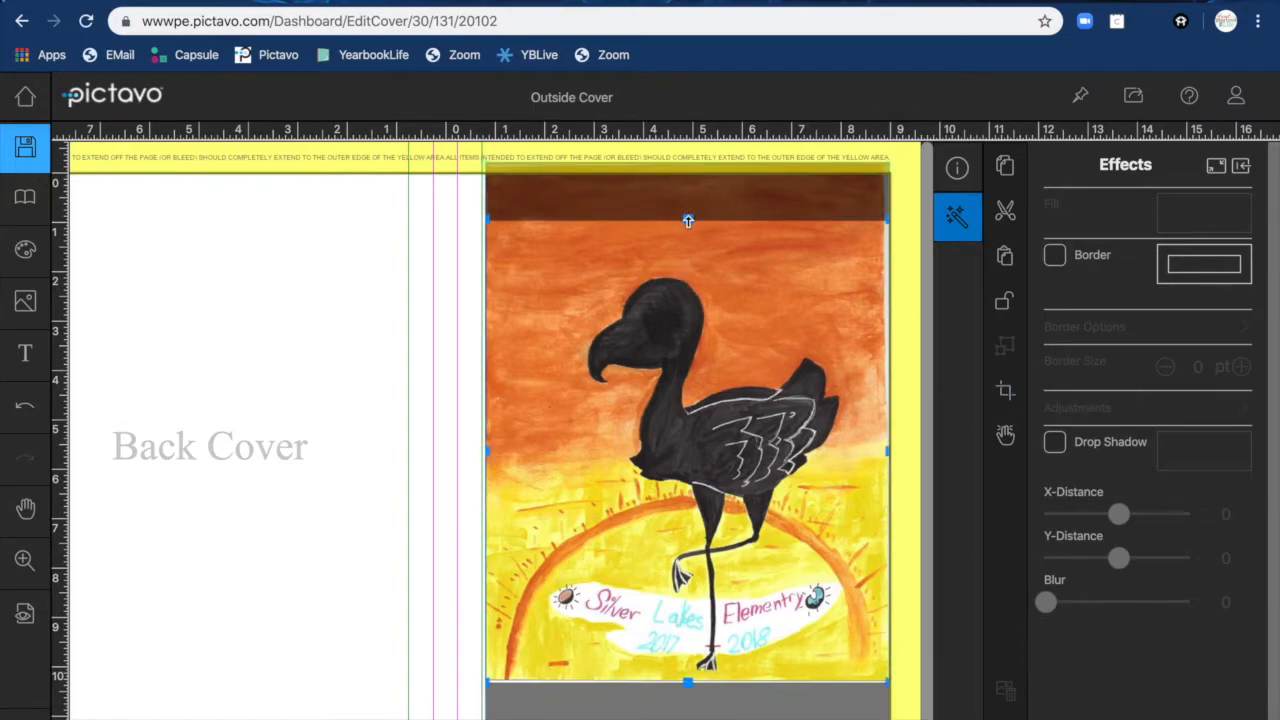
pyautogui.moveTo(688, 221); pyautogui.dragTo(689, 163)
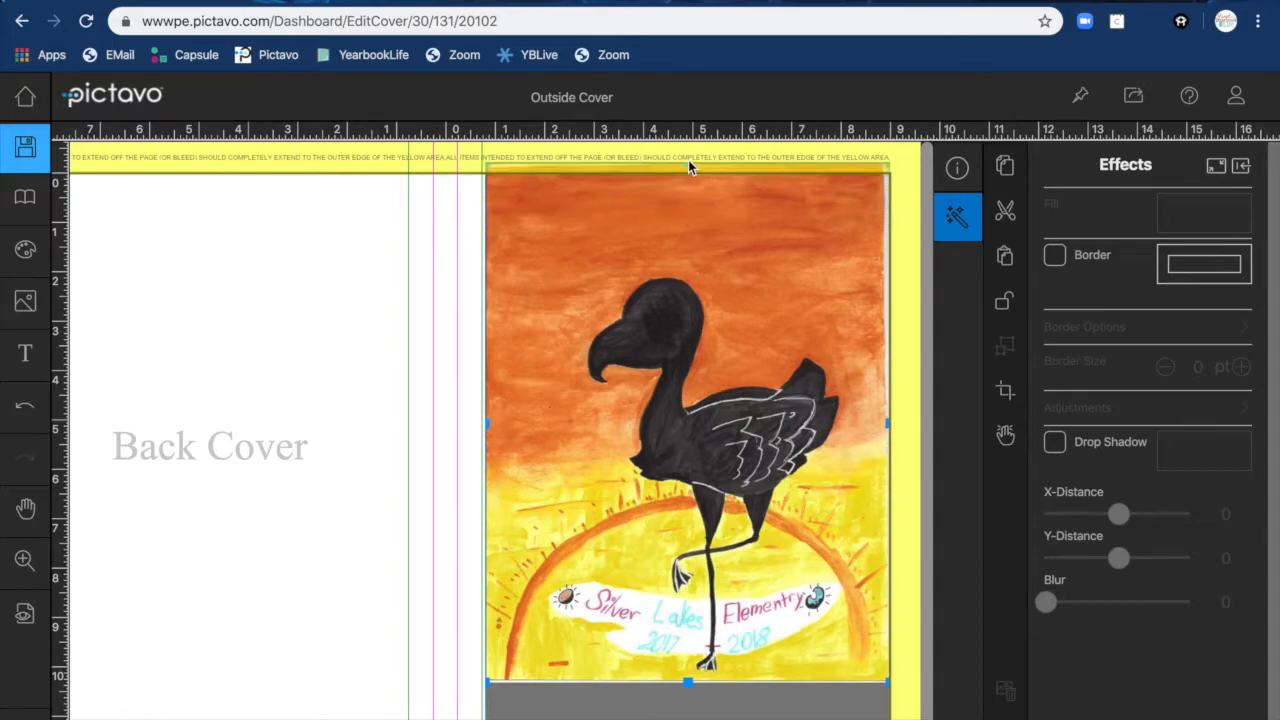
pyautogui.click(476, 325)
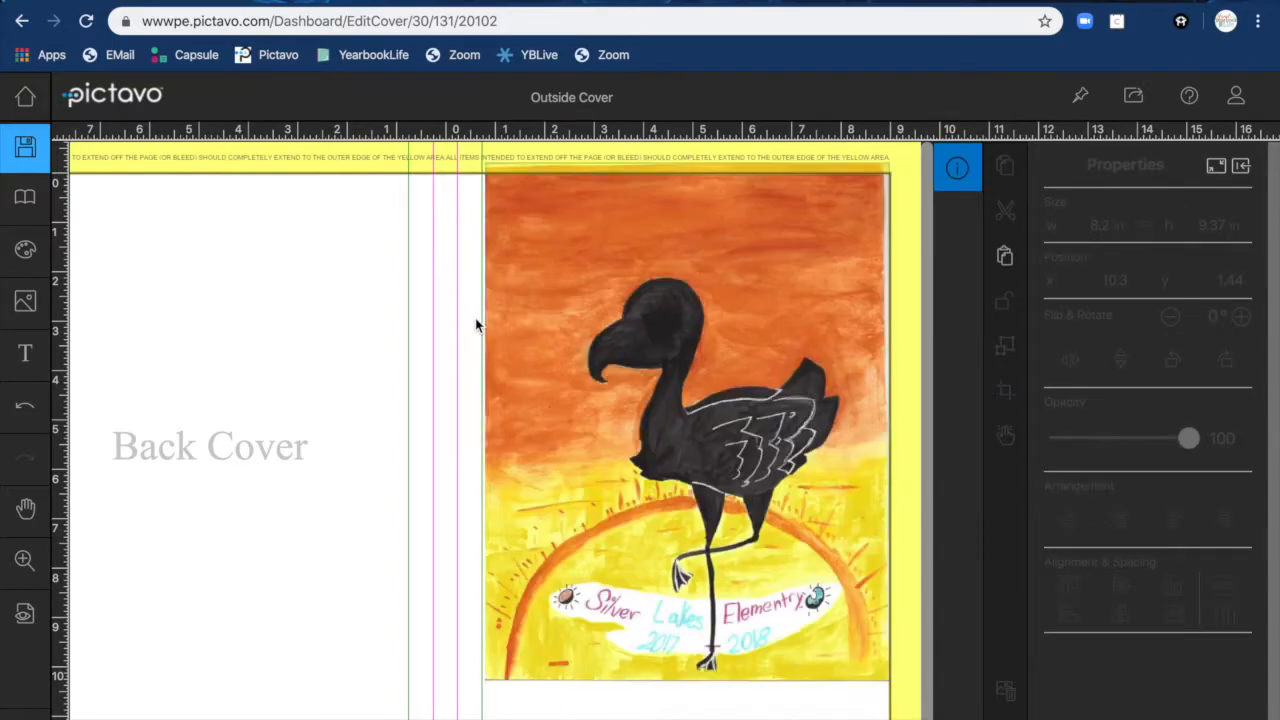
# Enlarge the artwork to fill the front cover and its yellow bleed area, and shift it slightly over the spine.
pyautogui.moveTo(653, 370); pyautogui.dragTo(653, 406)
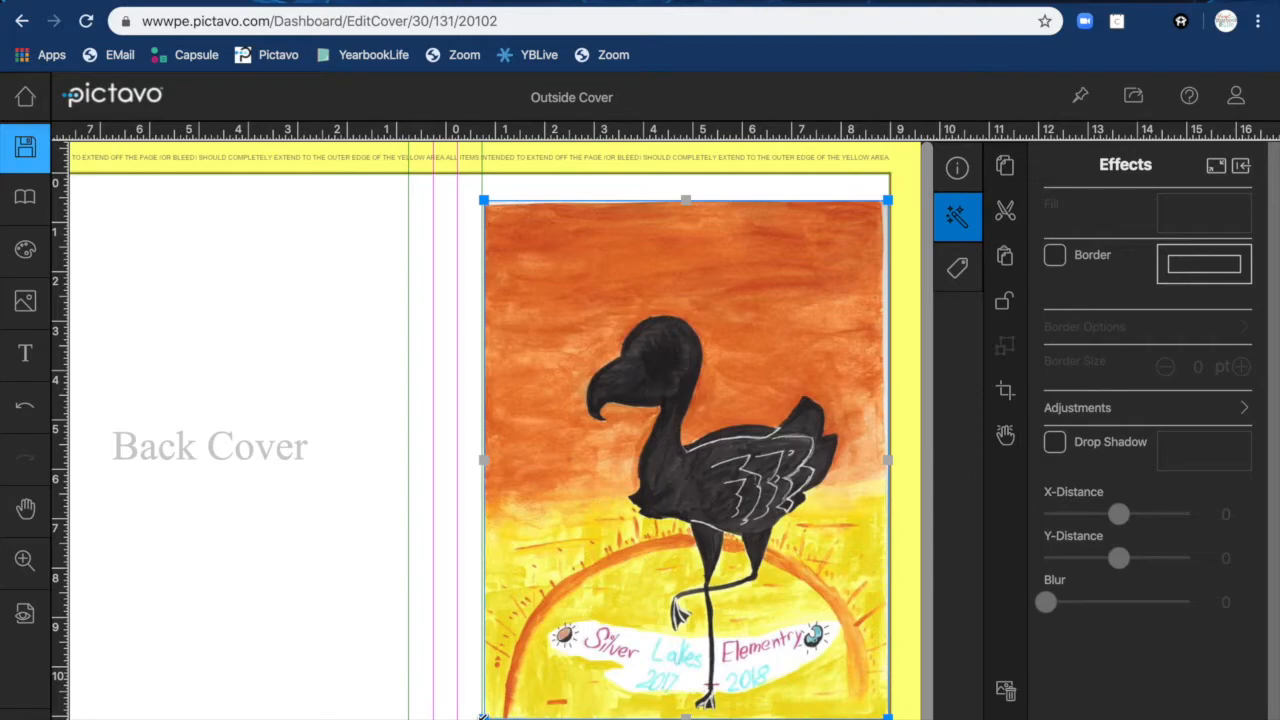
pyautogui.moveTo(484, 717); pyautogui.dragTo(458, 719)
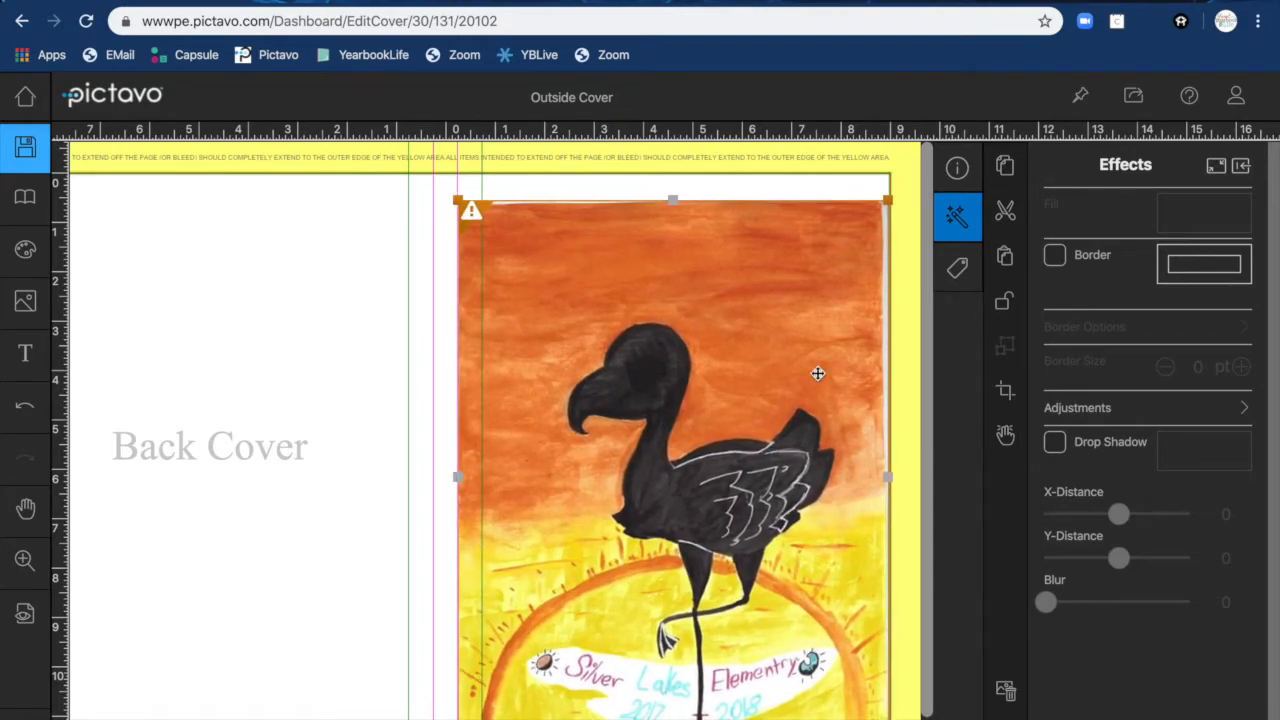
pyautogui.moveTo(884, 202); pyautogui.dragTo(941, 113)
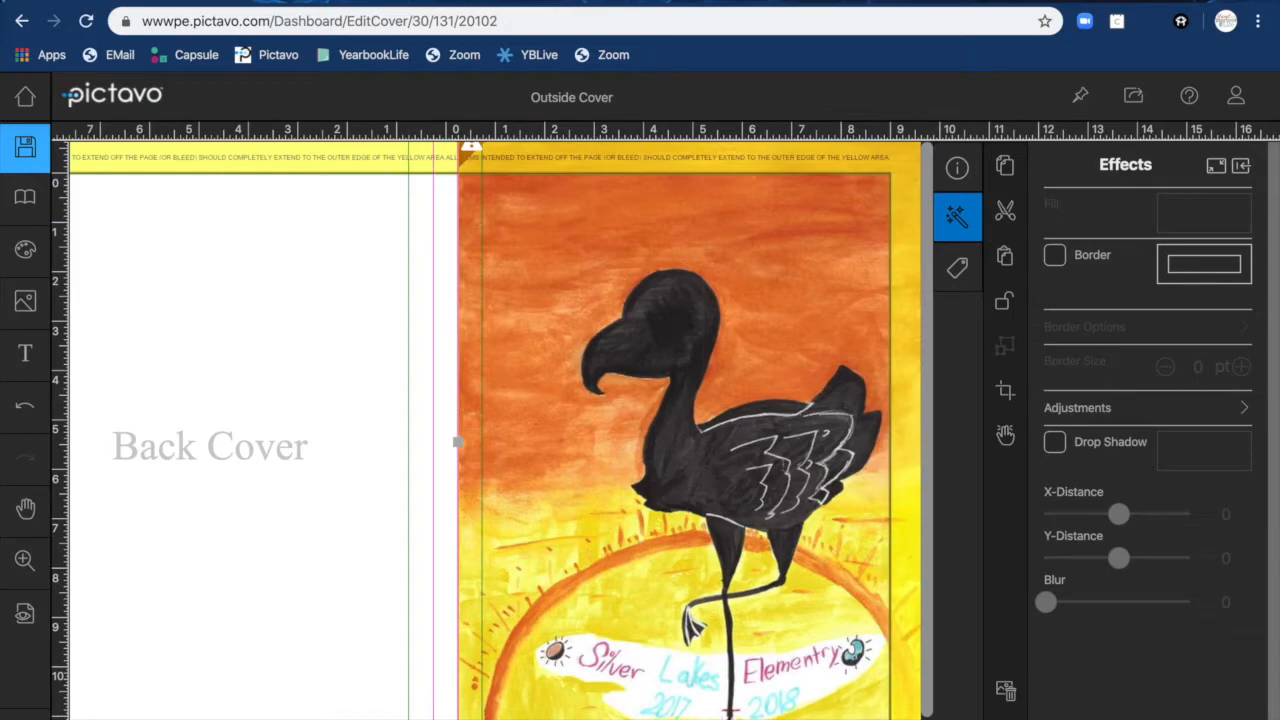
pyautogui.moveTo(850, 548); pyautogui.dragTo(841, 548)
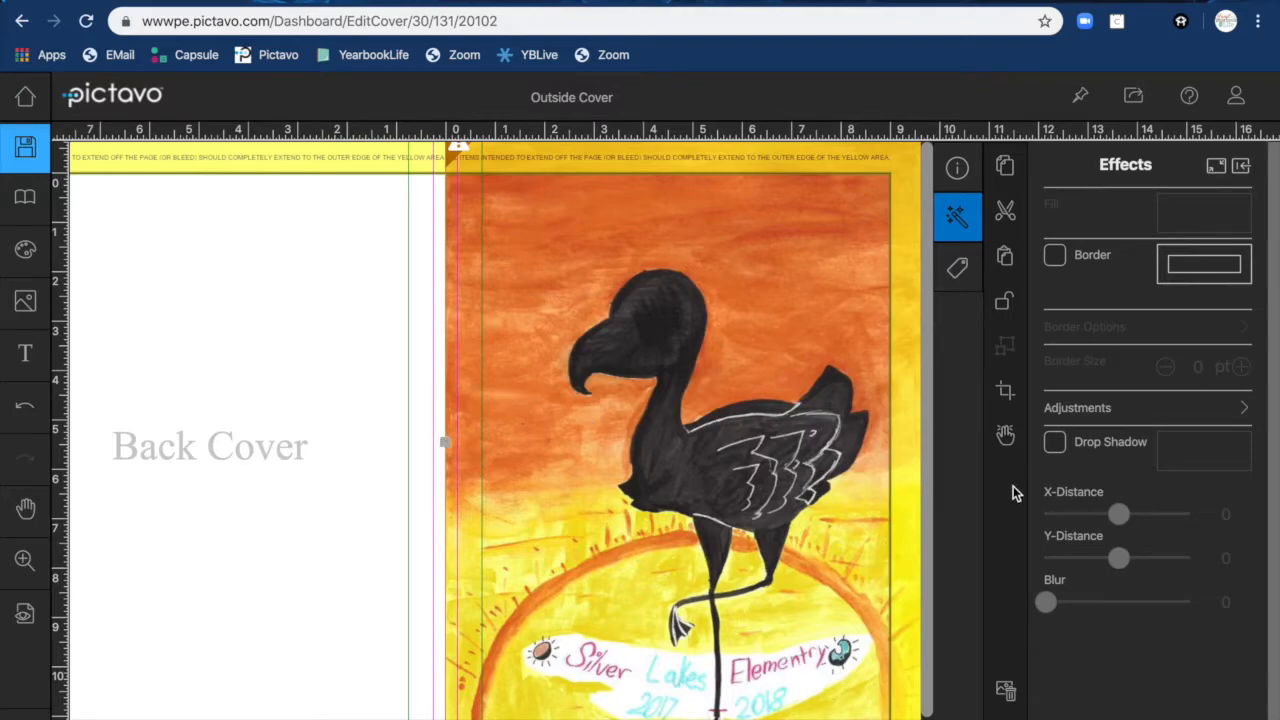
# Crop the artwork's spine-side edge back to the pink spine guide nearest the front cover.
pyautogui.click(1006, 391)
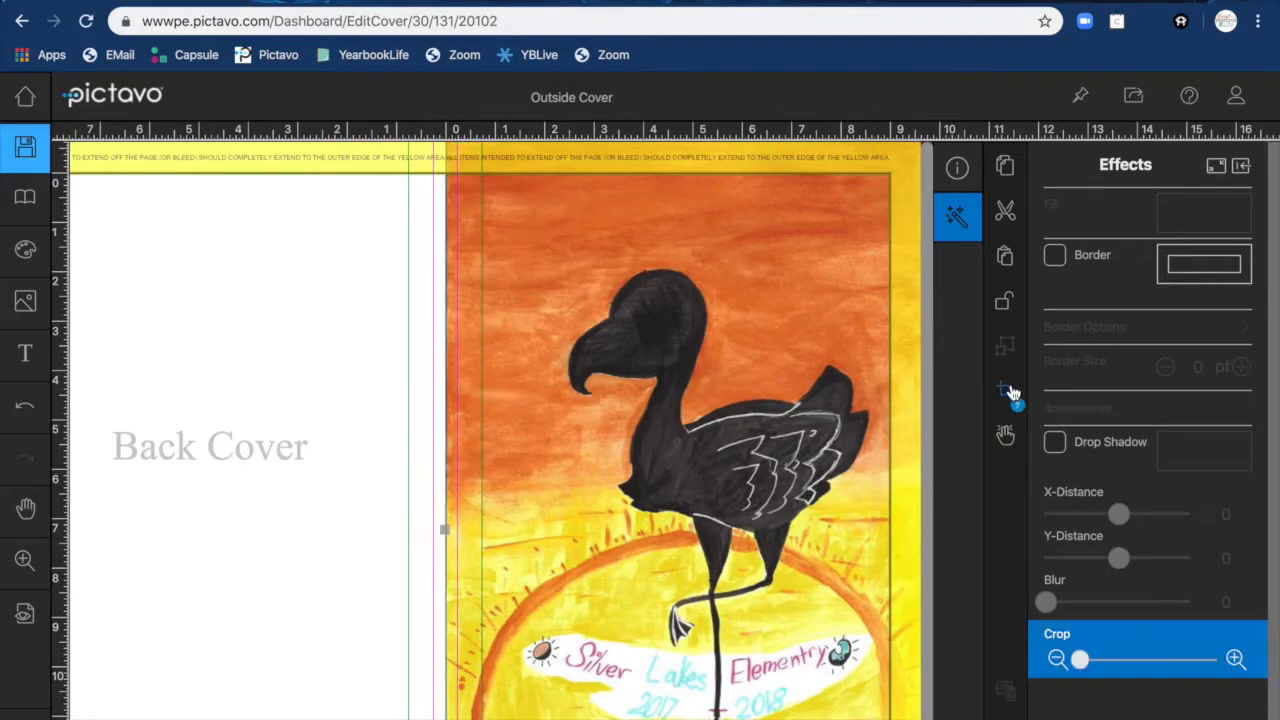
pyautogui.click(452, 428)
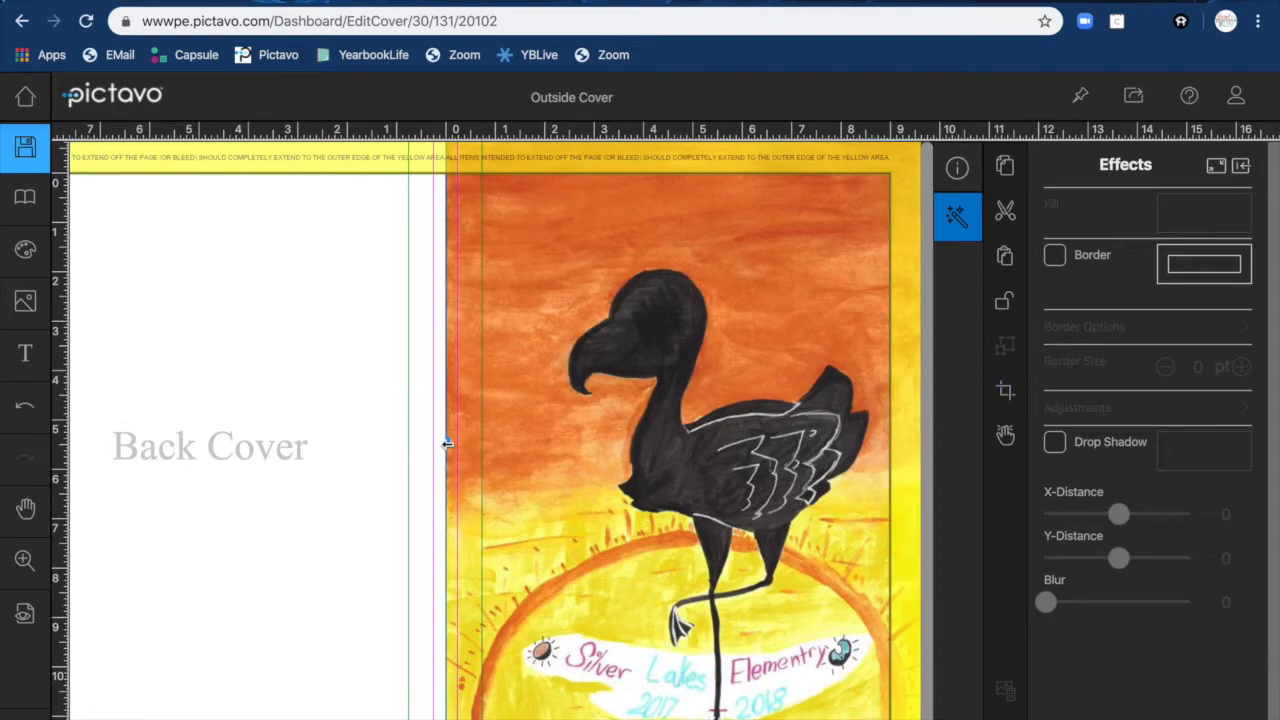
pyautogui.moveTo(447, 443); pyautogui.dragTo(459, 444)
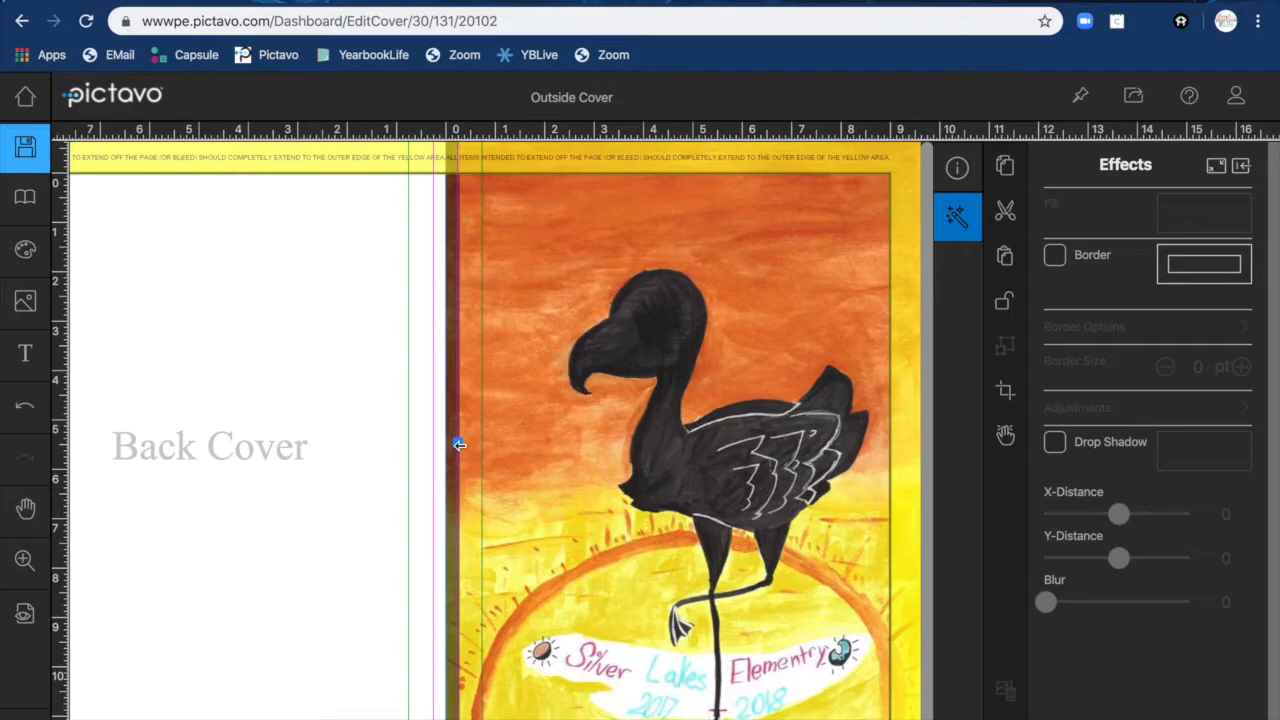
pyautogui.moveTo(459, 444); pyautogui.dragTo(459, 444)
pyautogui.click(366, 411)
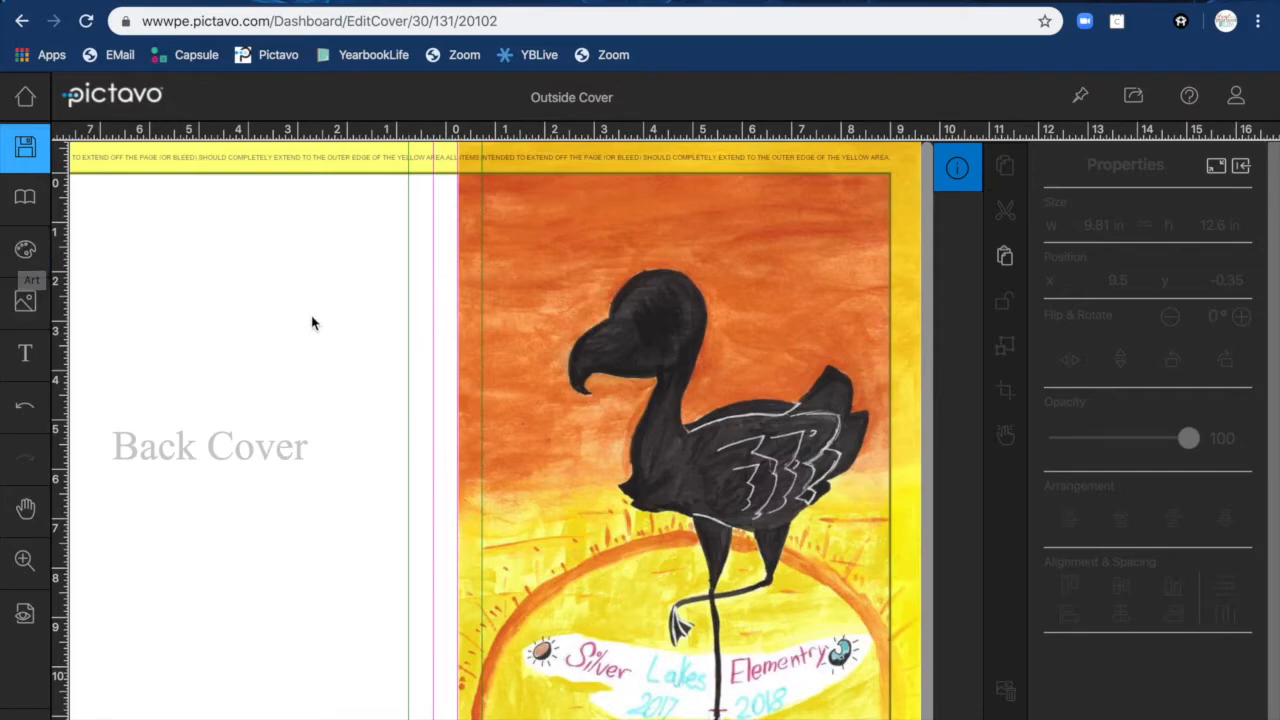
# Examine the Abstract designs in the custom covers library for a background to match the artwork.
pyautogui.hscroll(-3, 312, 323)
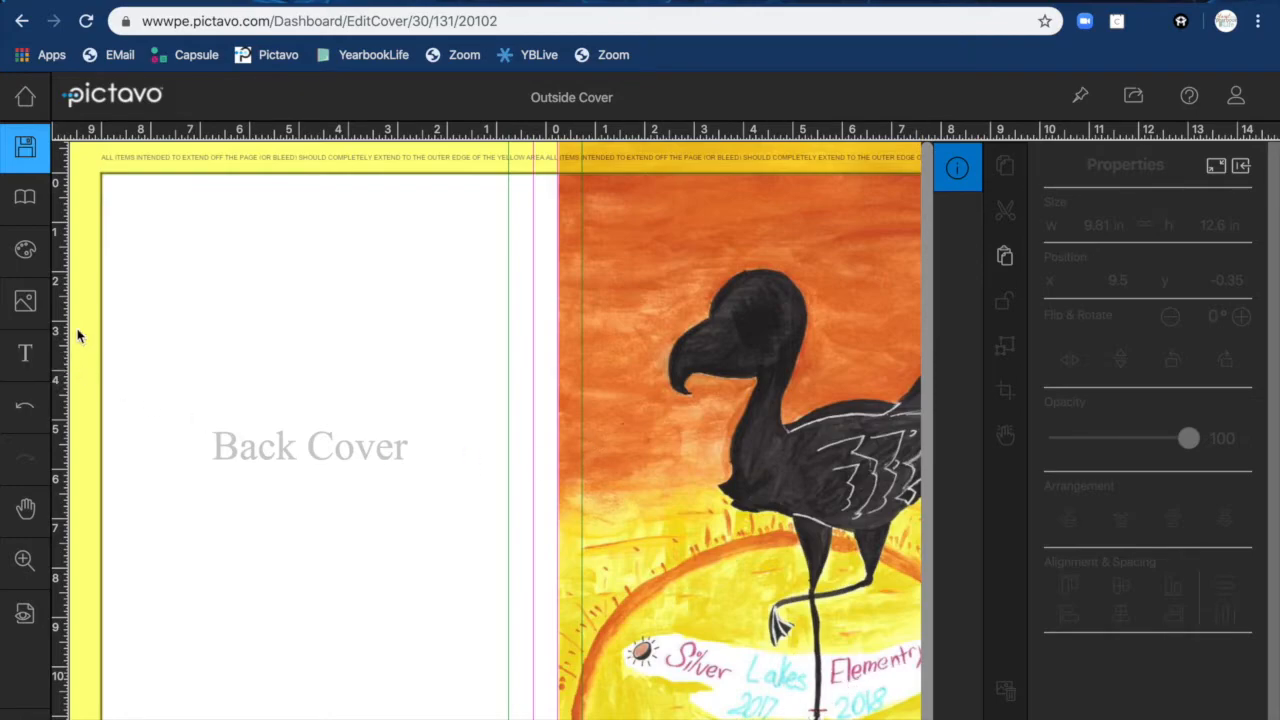
pyautogui.click(25, 252)
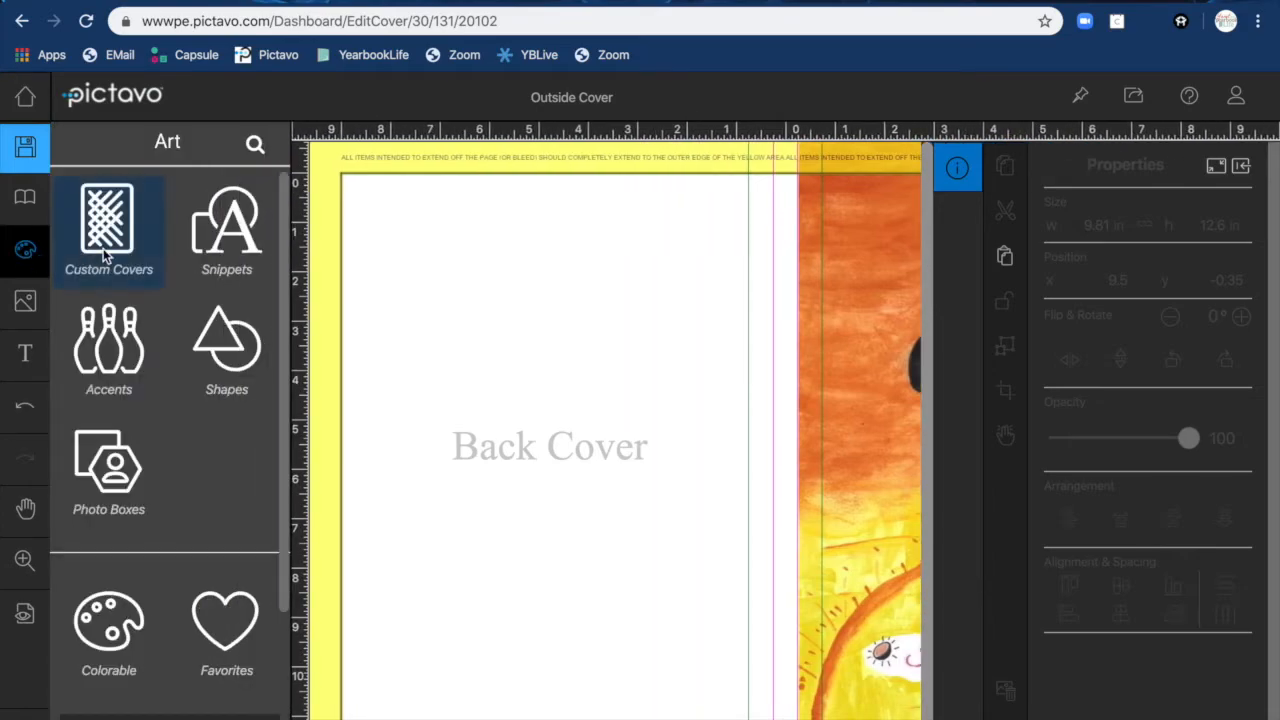
pyautogui.click(112, 228)
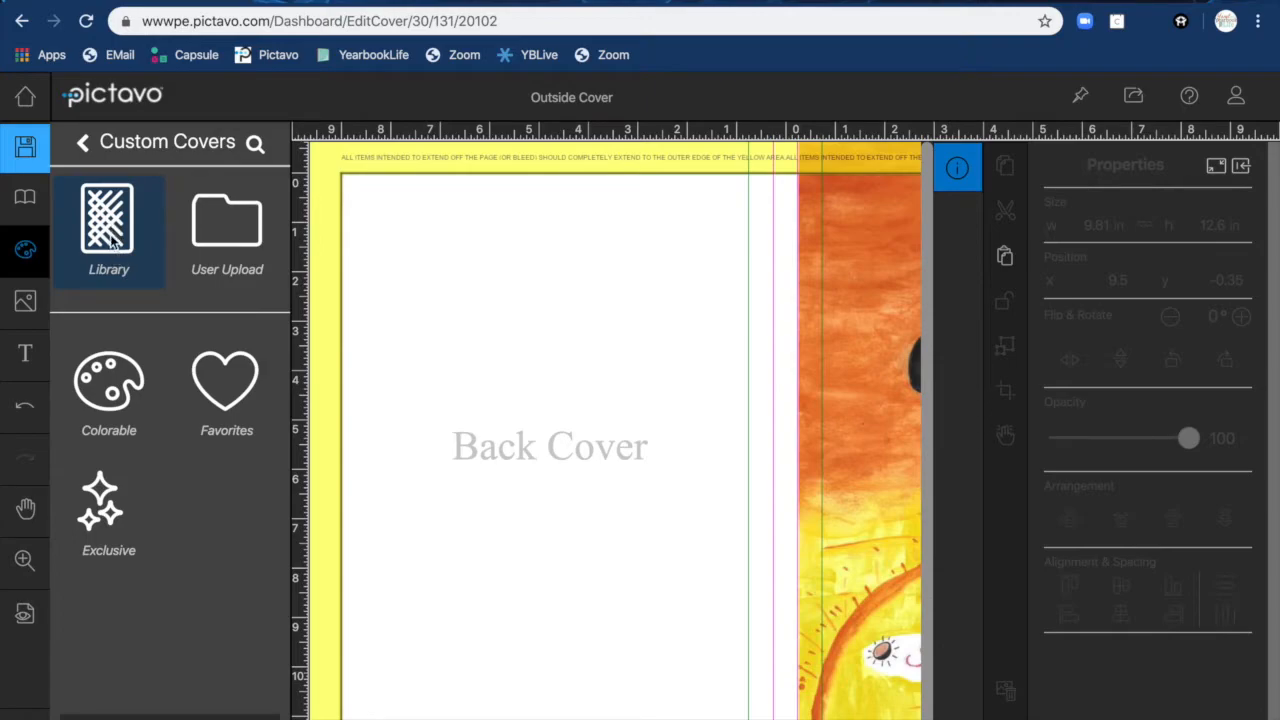
pyautogui.click(110, 236)
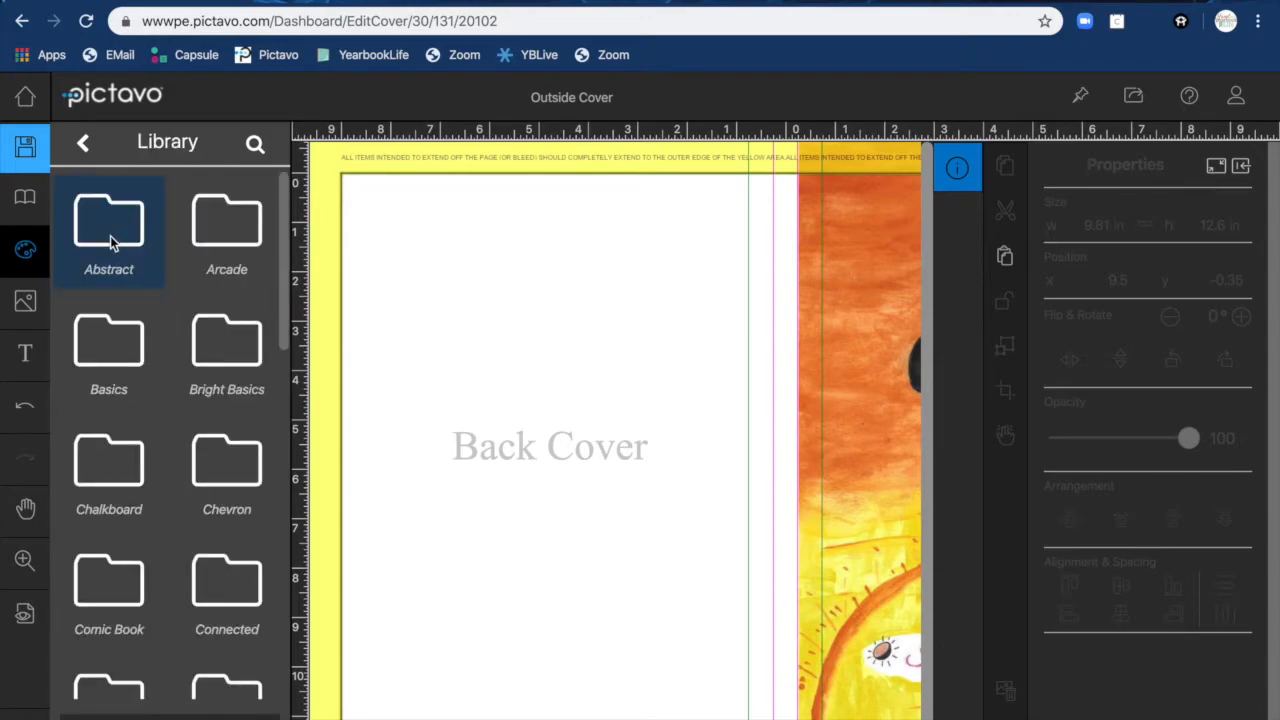
pyautogui.click(108, 233)
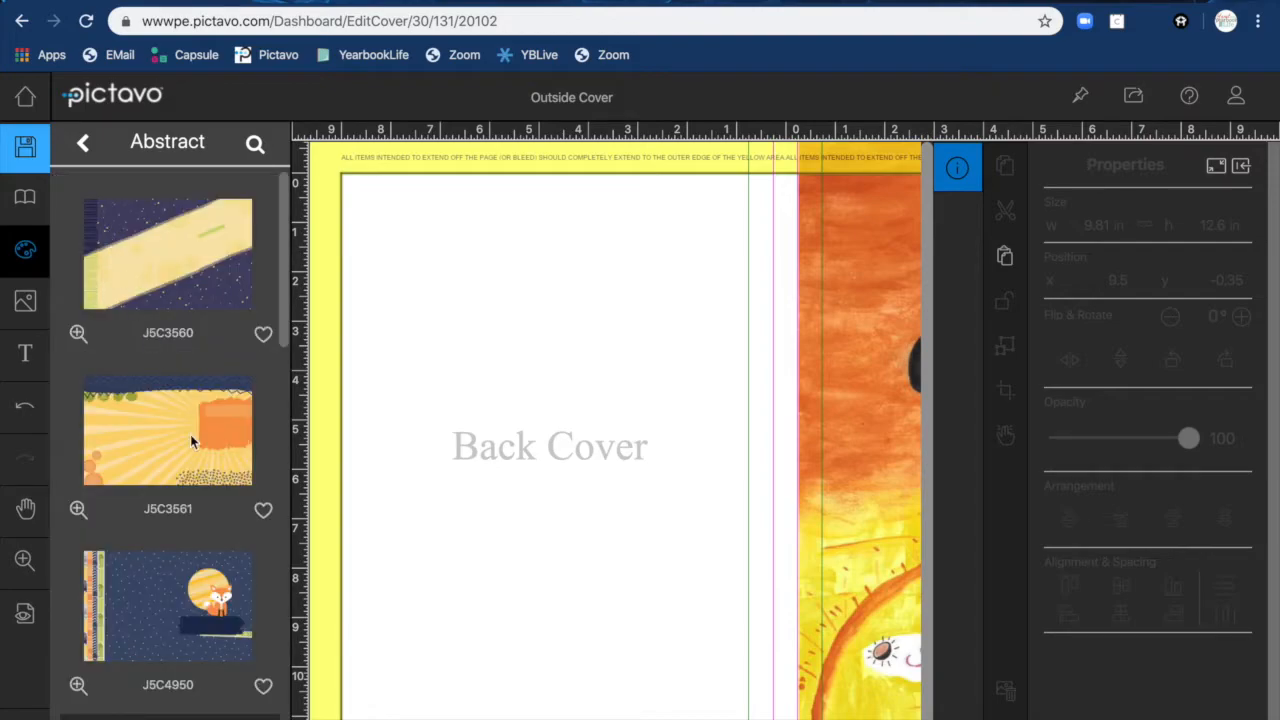
pyautogui.scroll(-7, 214, 507)
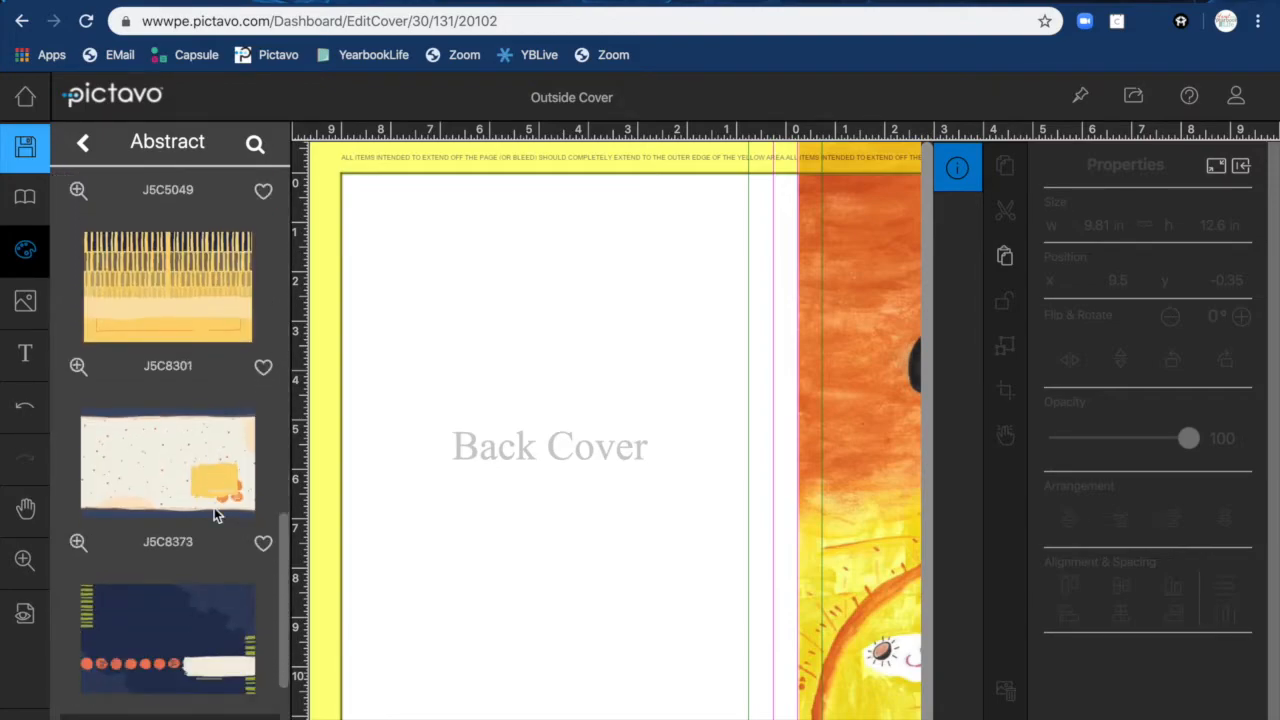
pyautogui.scroll(-1, 214, 507)
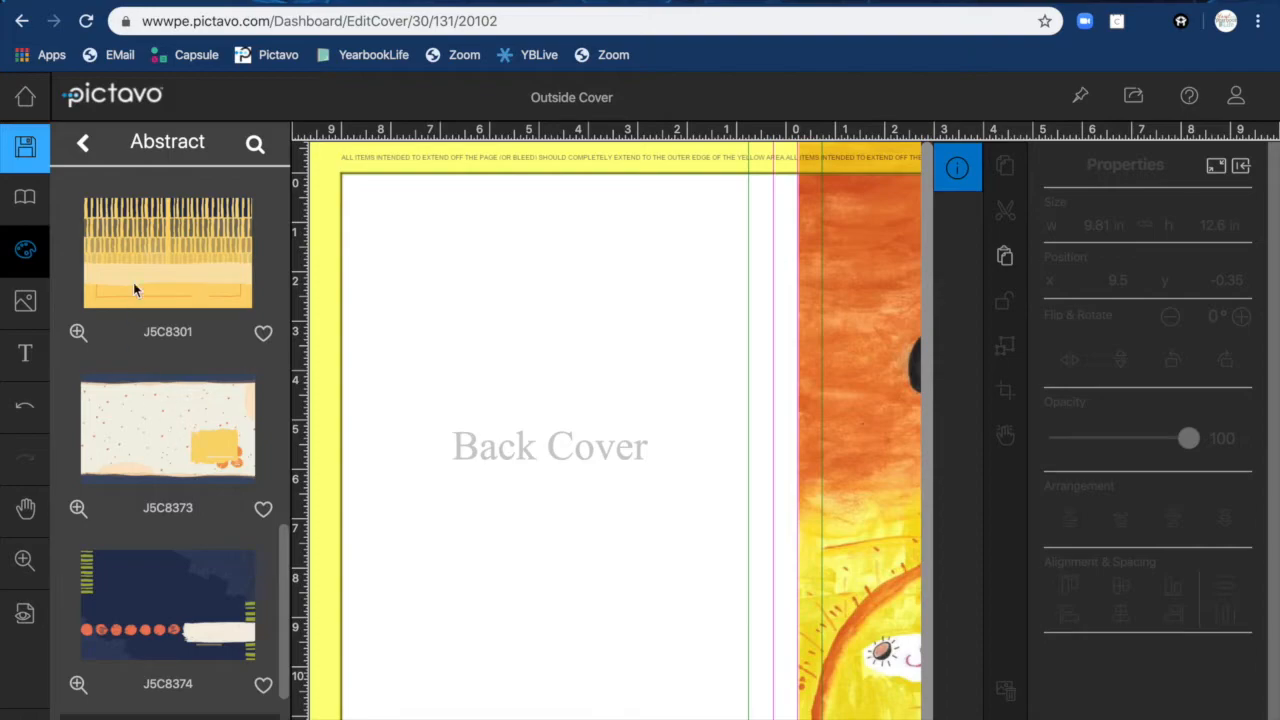
pyautogui.click(84, 145)
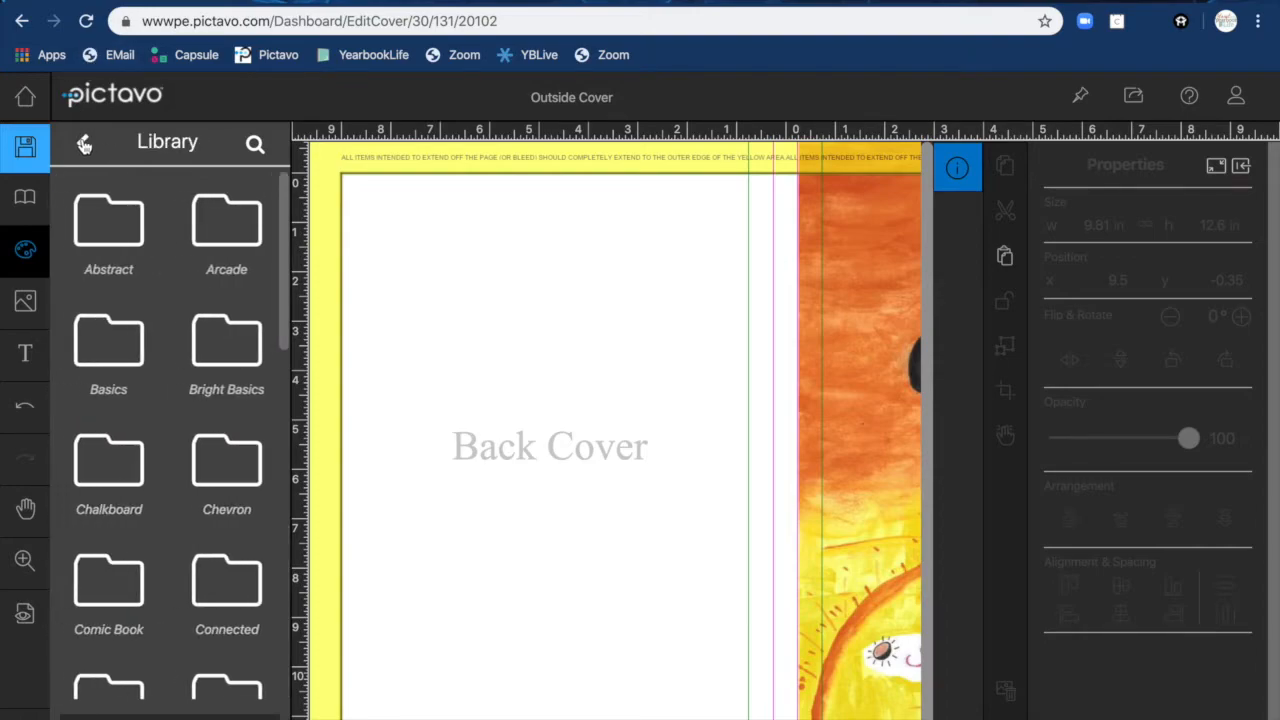
# Place the Bright Basics cover background L6C5073 on the outside cover and colorize it yellow.
pyautogui.click(228, 344)
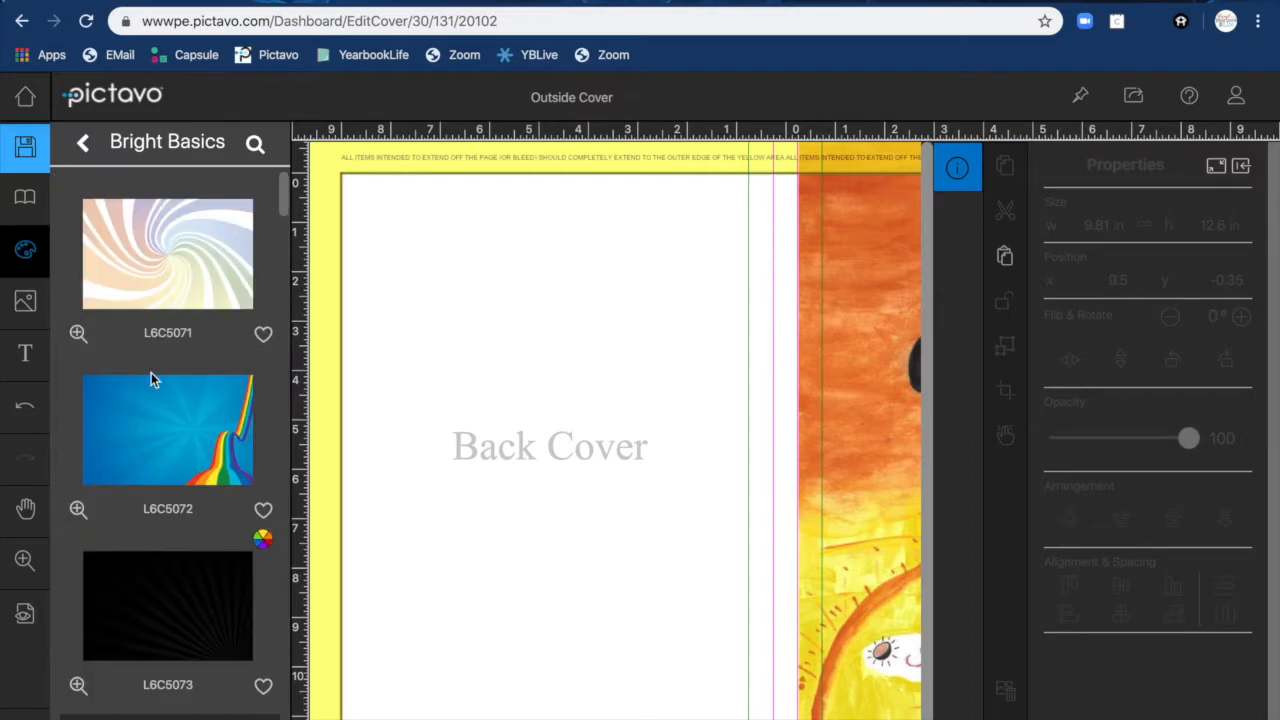
pyautogui.scroll(-1, 182, 411)
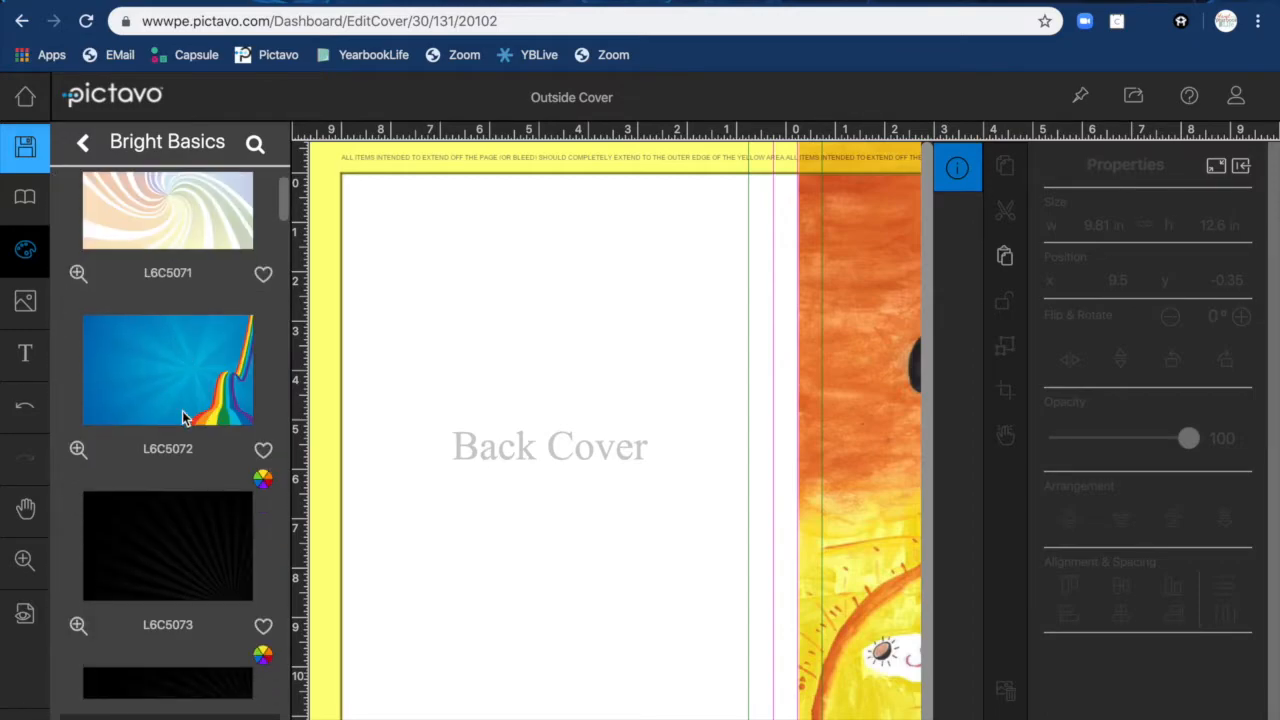
pyautogui.moveTo(143, 554); pyautogui.dragTo(461, 557)
pyautogui.hscroll(4, 653, 357)
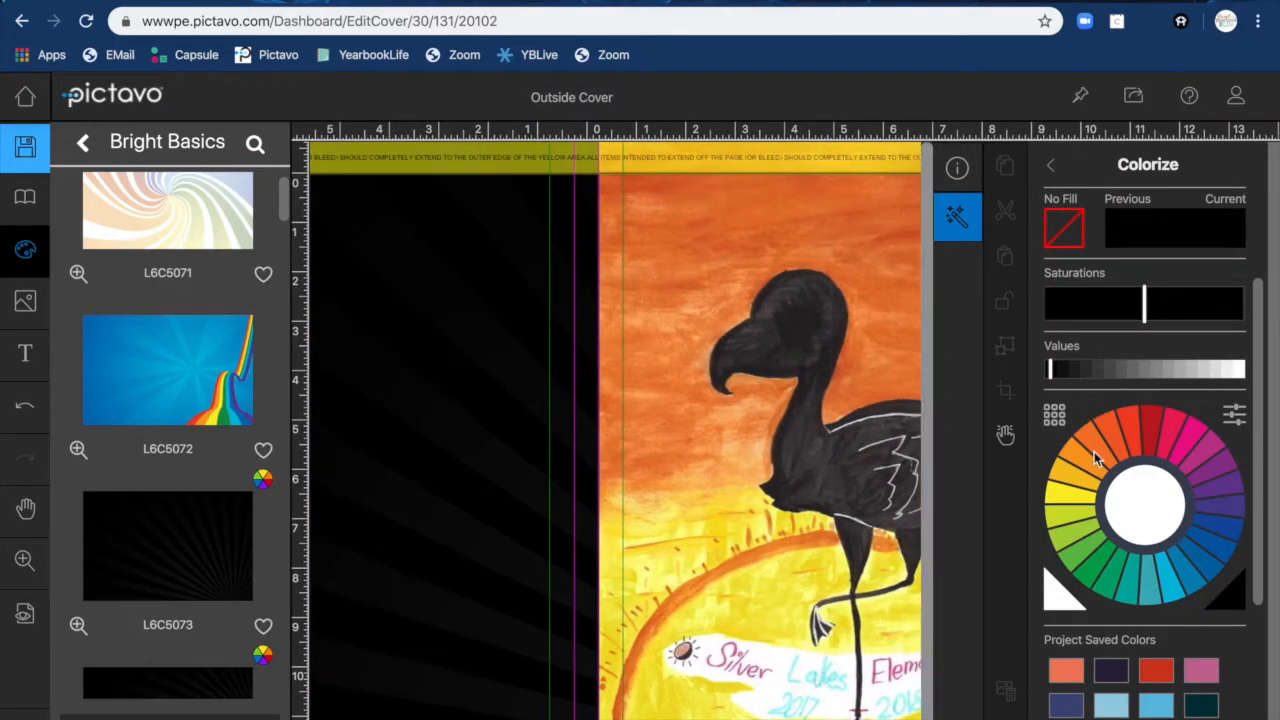
pyautogui.click(1064, 502)
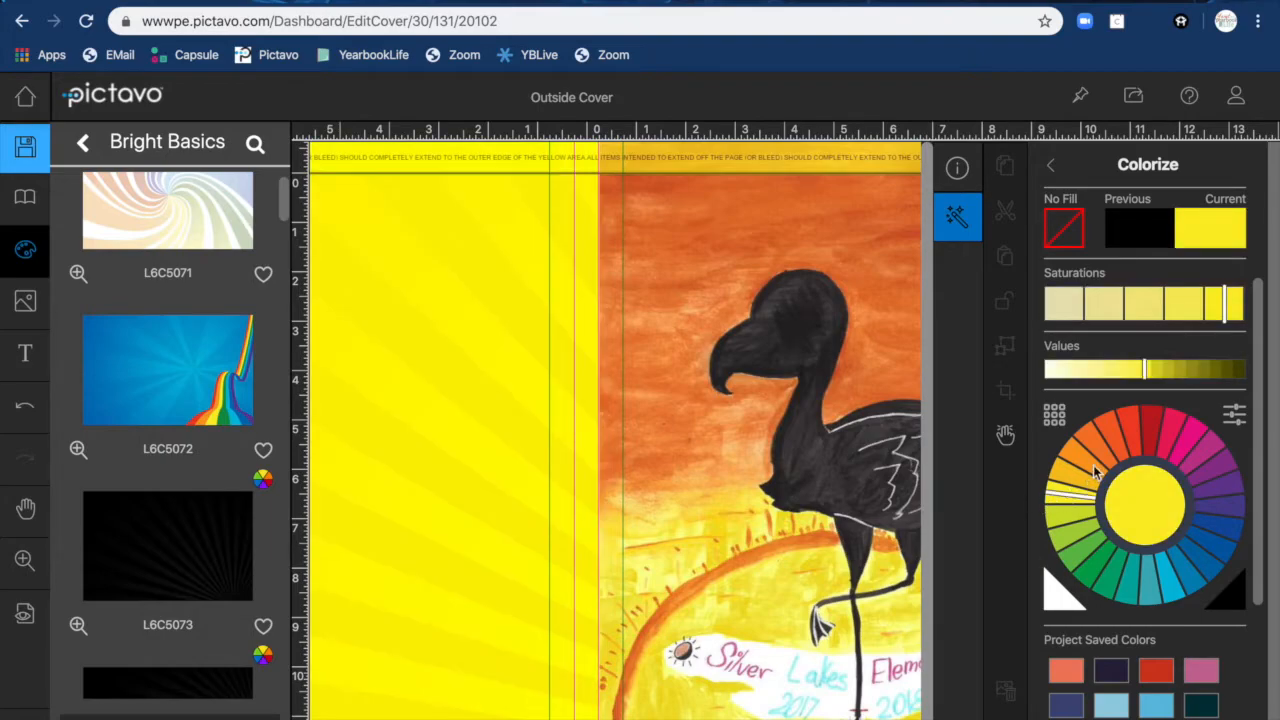
# Recolor the sunburst cover background to a slightly darkened orange matching the artwork, and save the outside cover.
pyautogui.click(1084, 462)
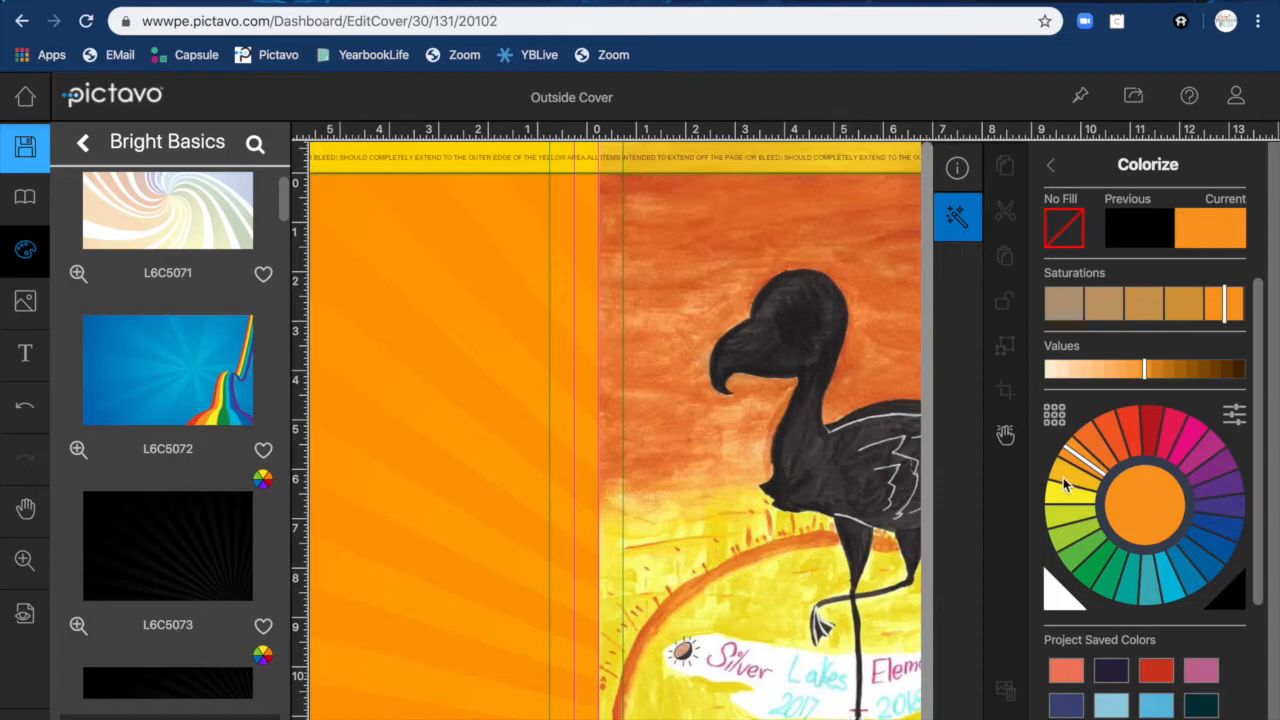
pyautogui.click(1156, 368)
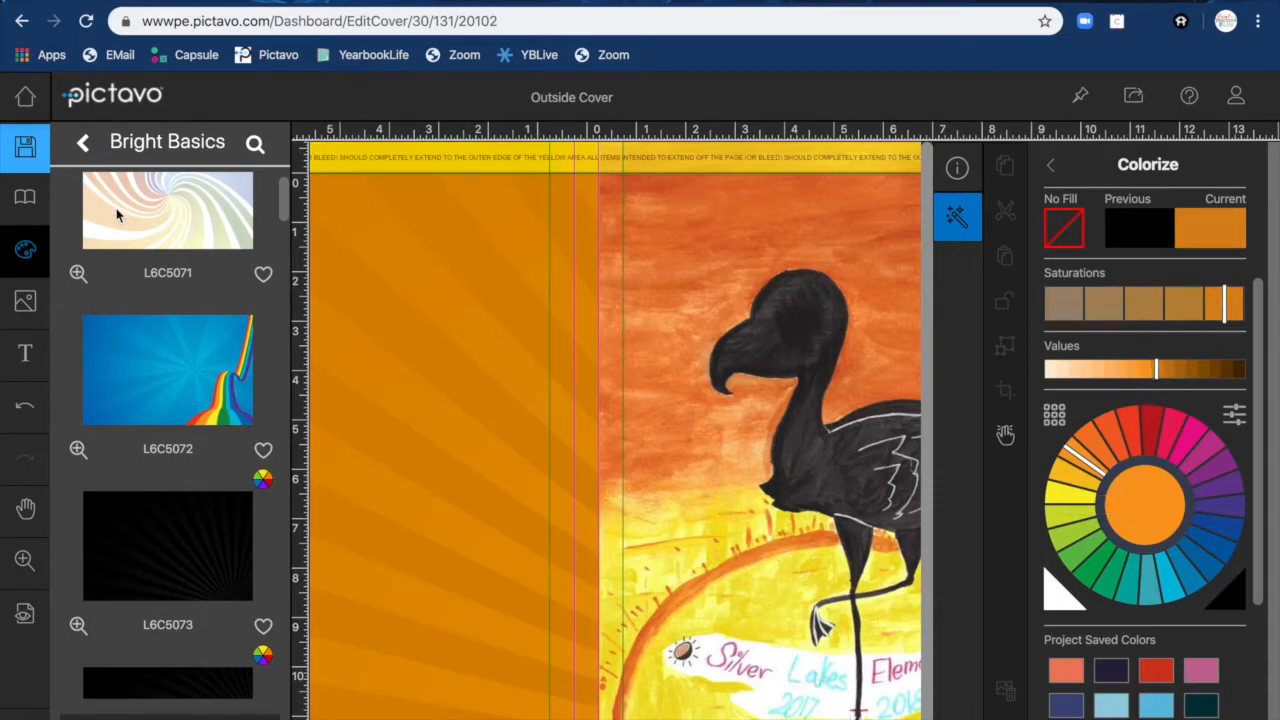
pyautogui.click(25, 262)
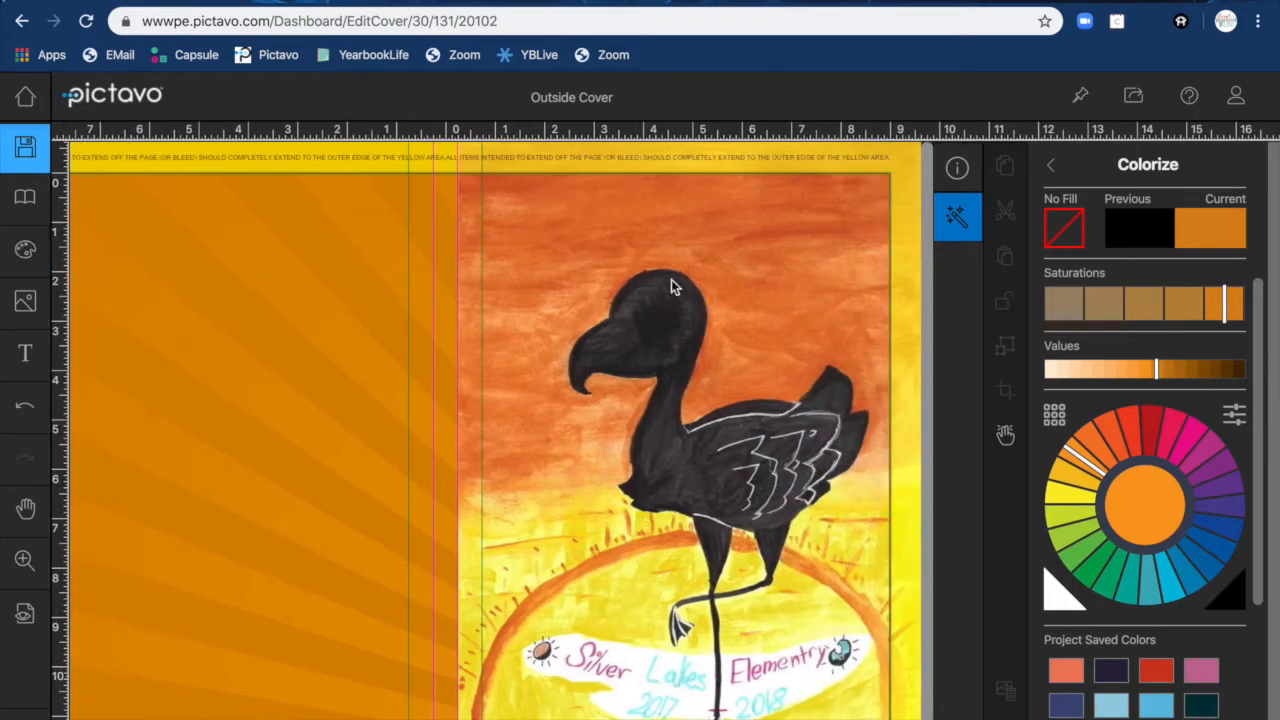
pyautogui.click(24, 150)
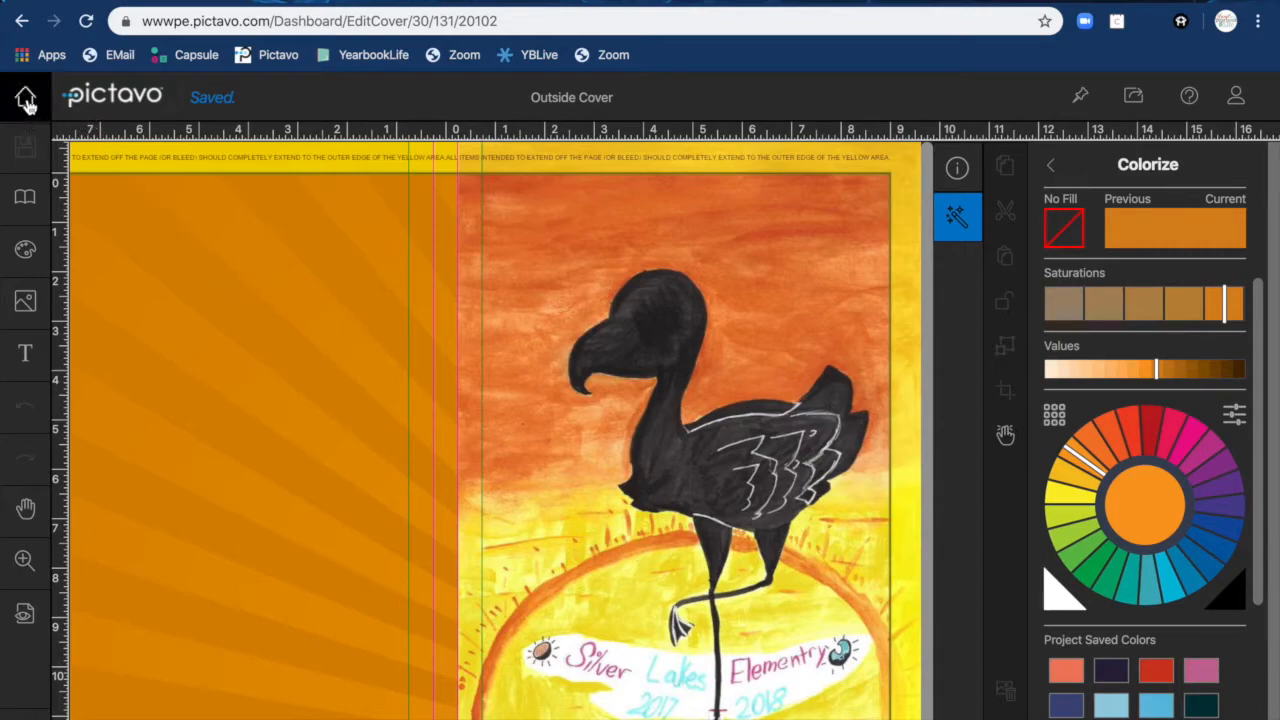
# Mark the Outside Cover as Approved in the project ladder and clear its selection.
pyautogui.click(27, 200)
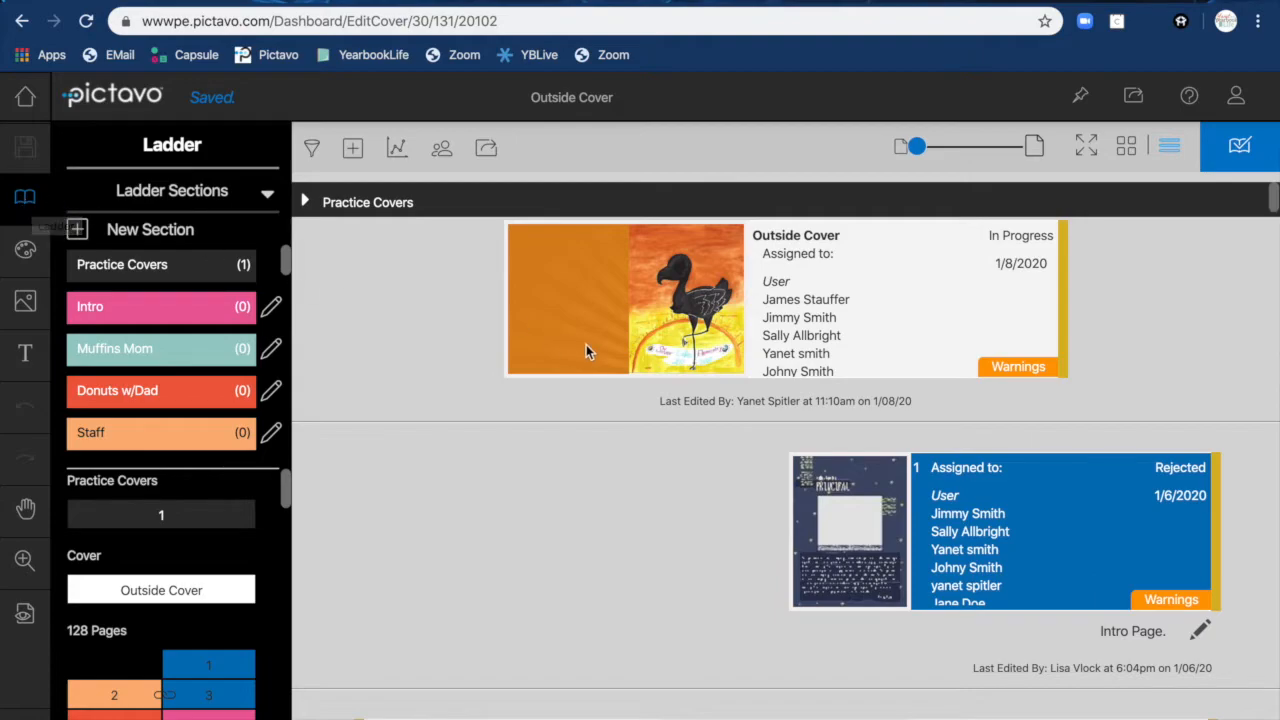
pyautogui.click(647, 308)
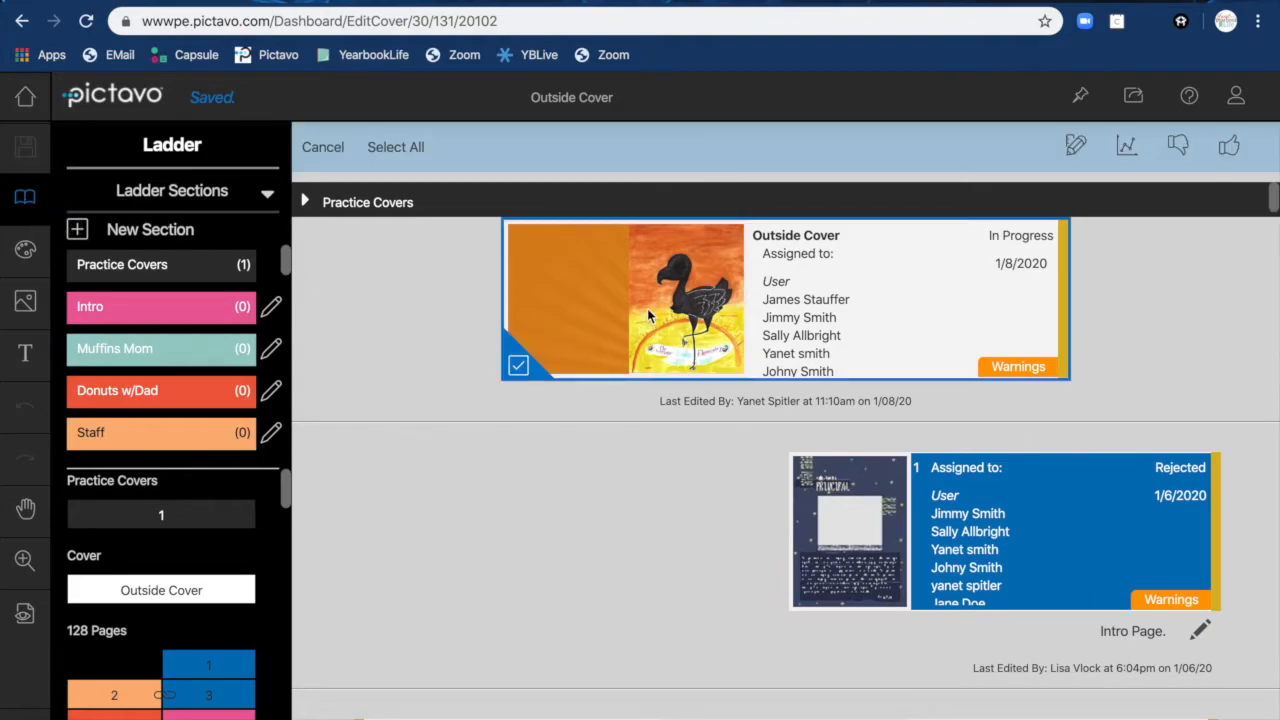
pyautogui.click(1231, 150)
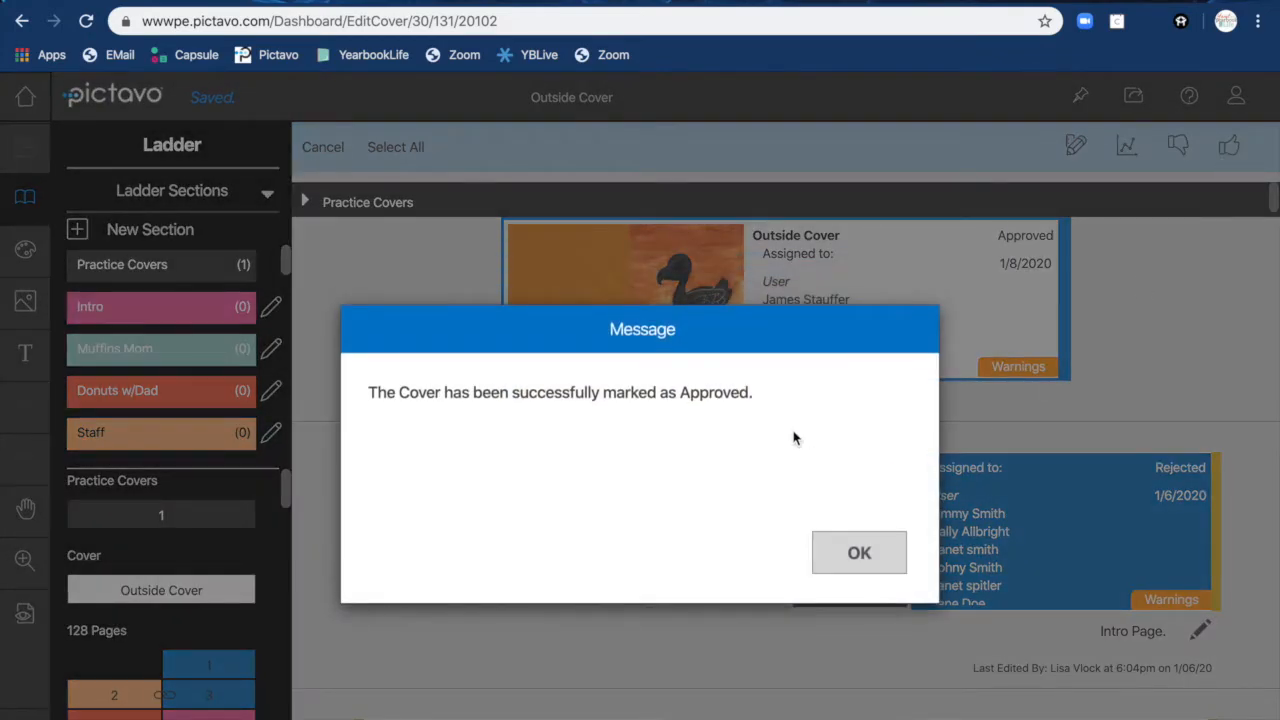
pyautogui.click(852, 557)
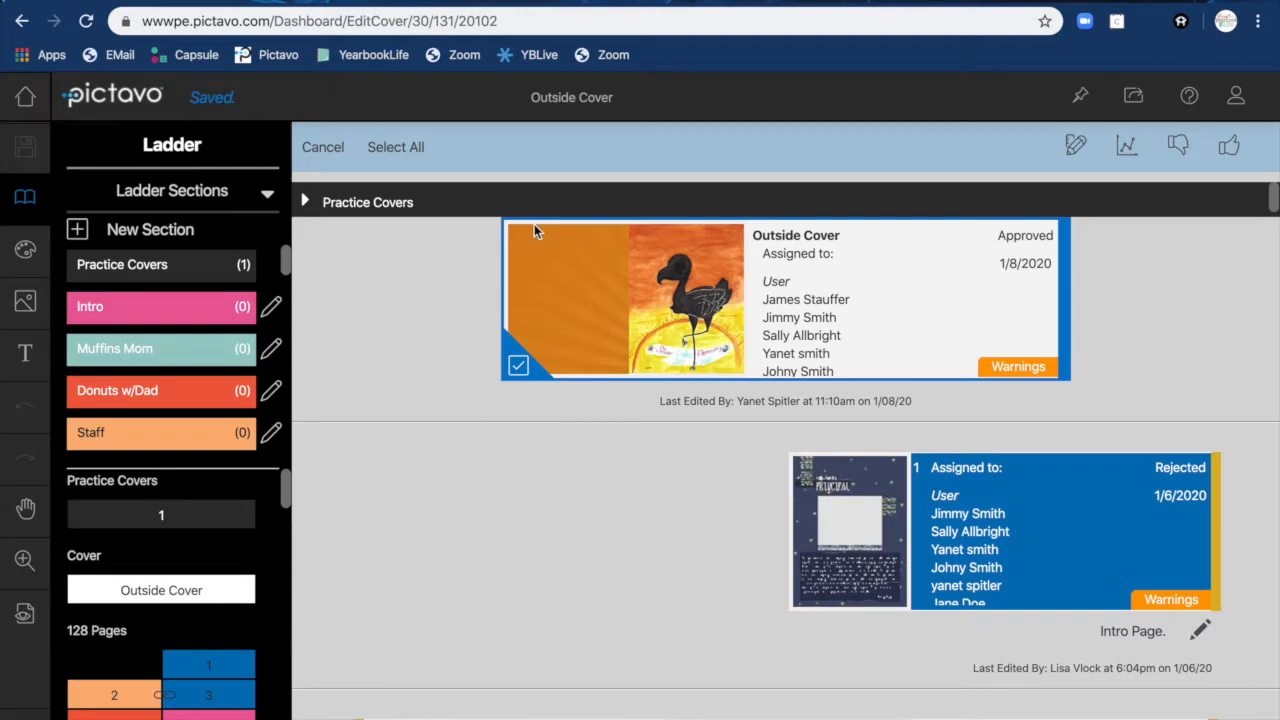
pyautogui.click(1134, 338)
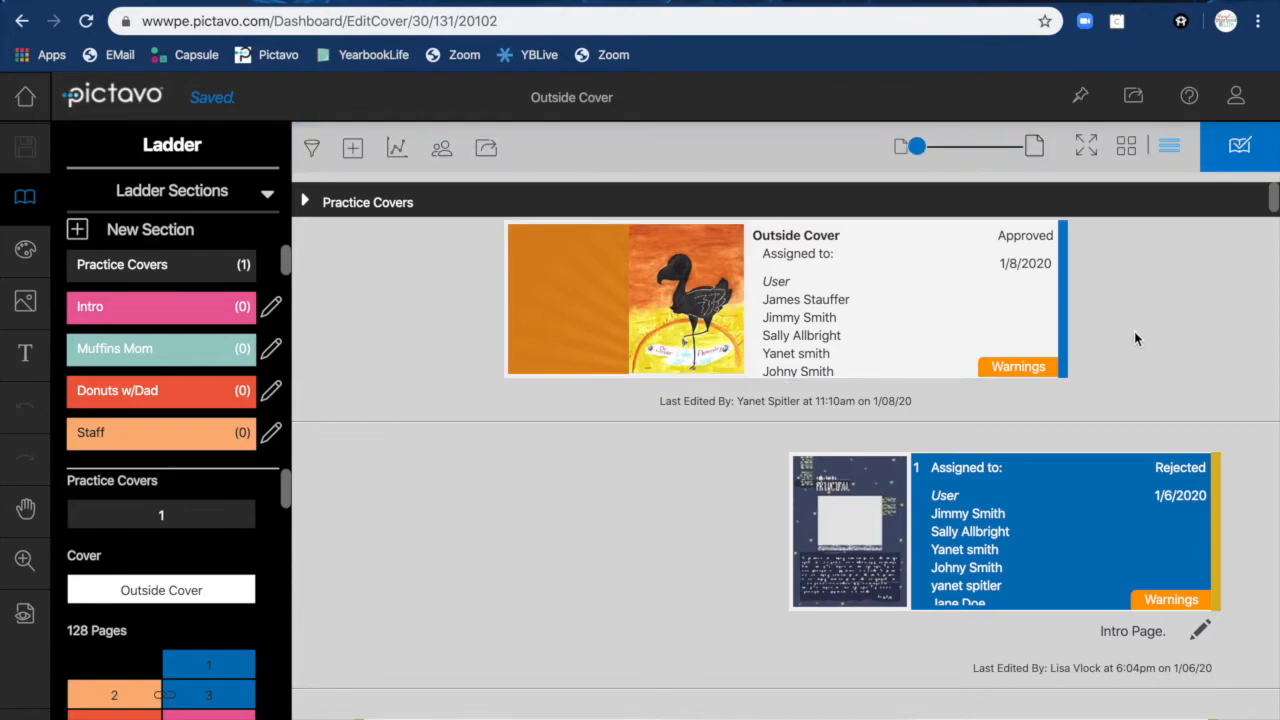
# Open the project submission and look over its cover and pages sections.
pyautogui.click(1239, 150)
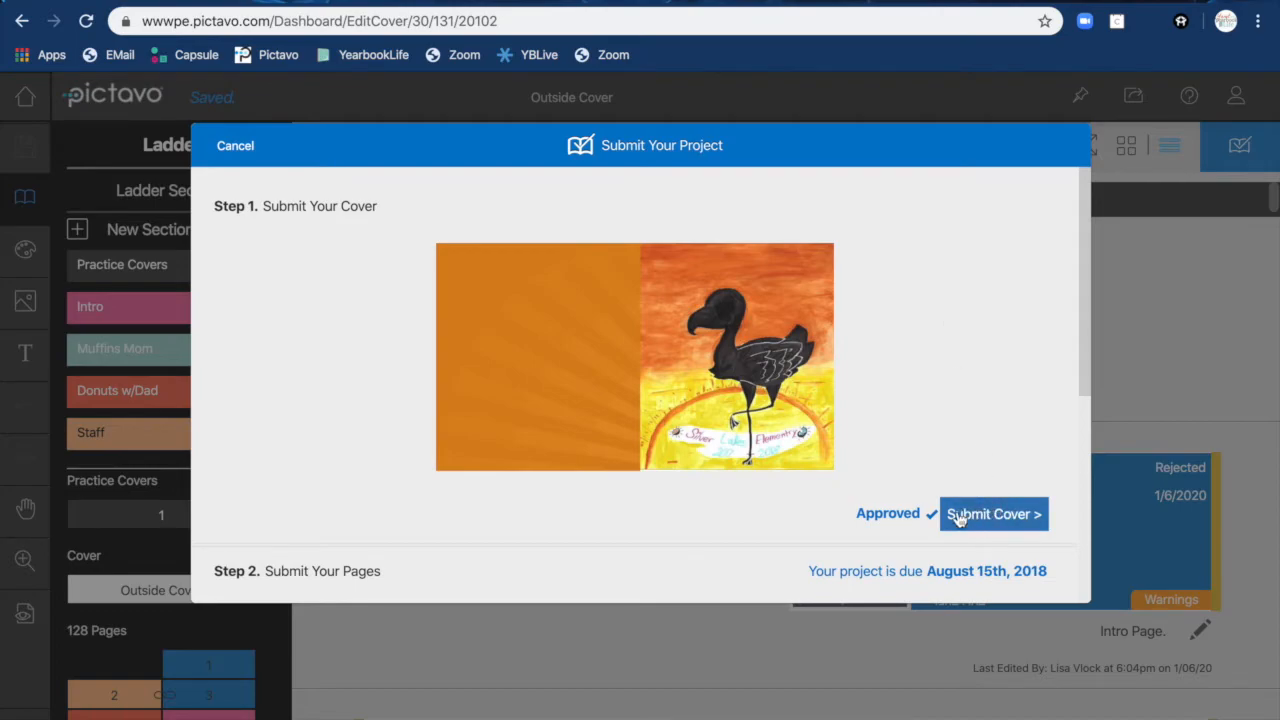
pyautogui.scroll(-3, 775, 525)
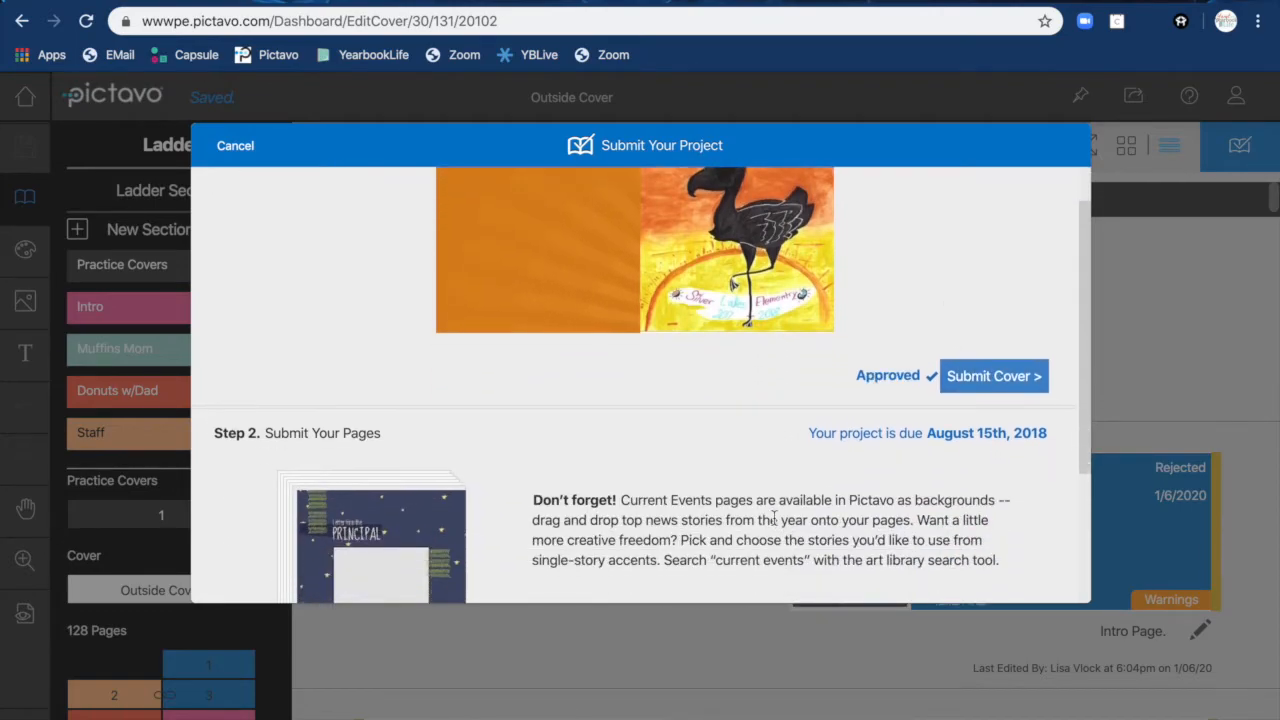
pyautogui.scroll(2, 809, 455)
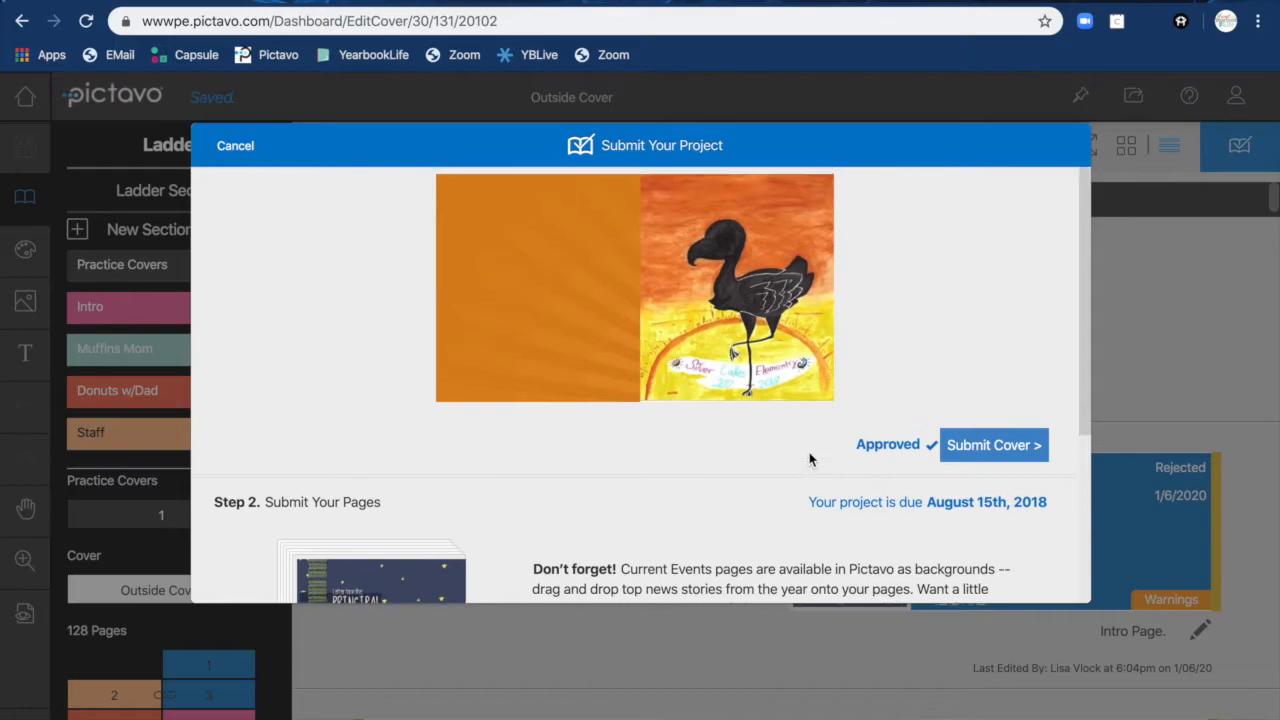
pyautogui.scroll(1, 810, 458)
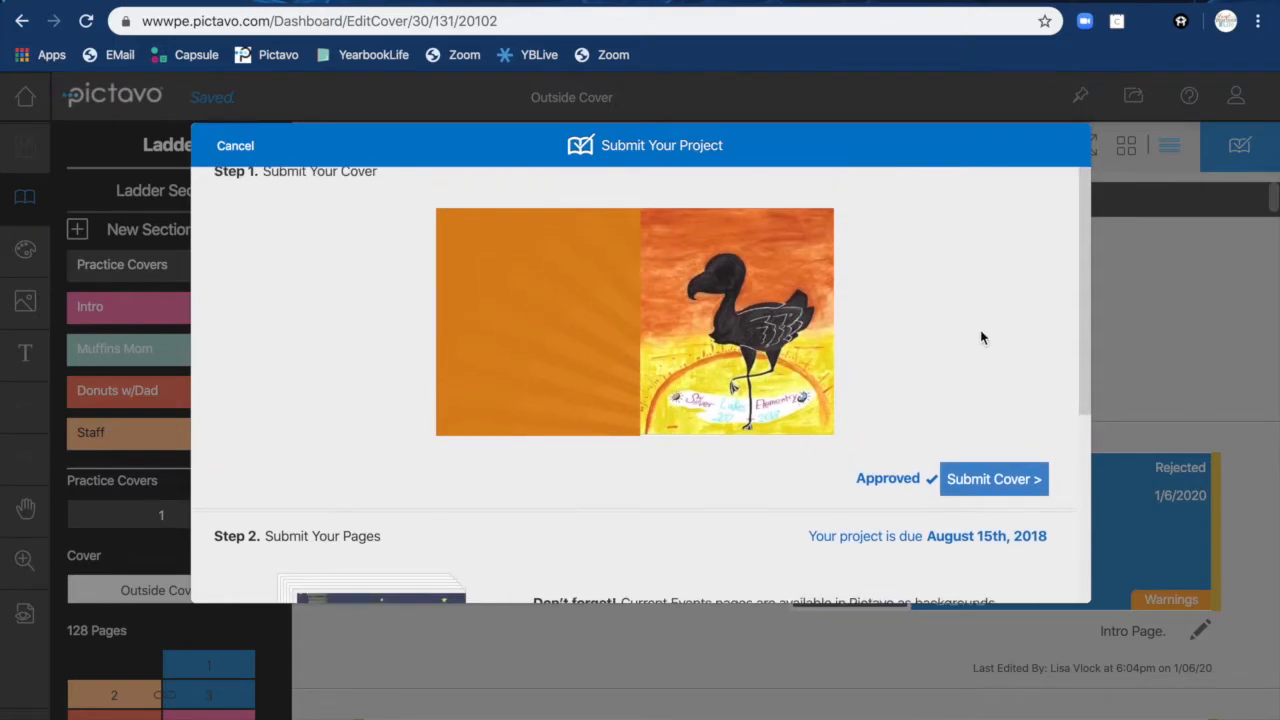
pyautogui.scroll(-1, 981, 337)
pyautogui.scroll(2, 981, 337)
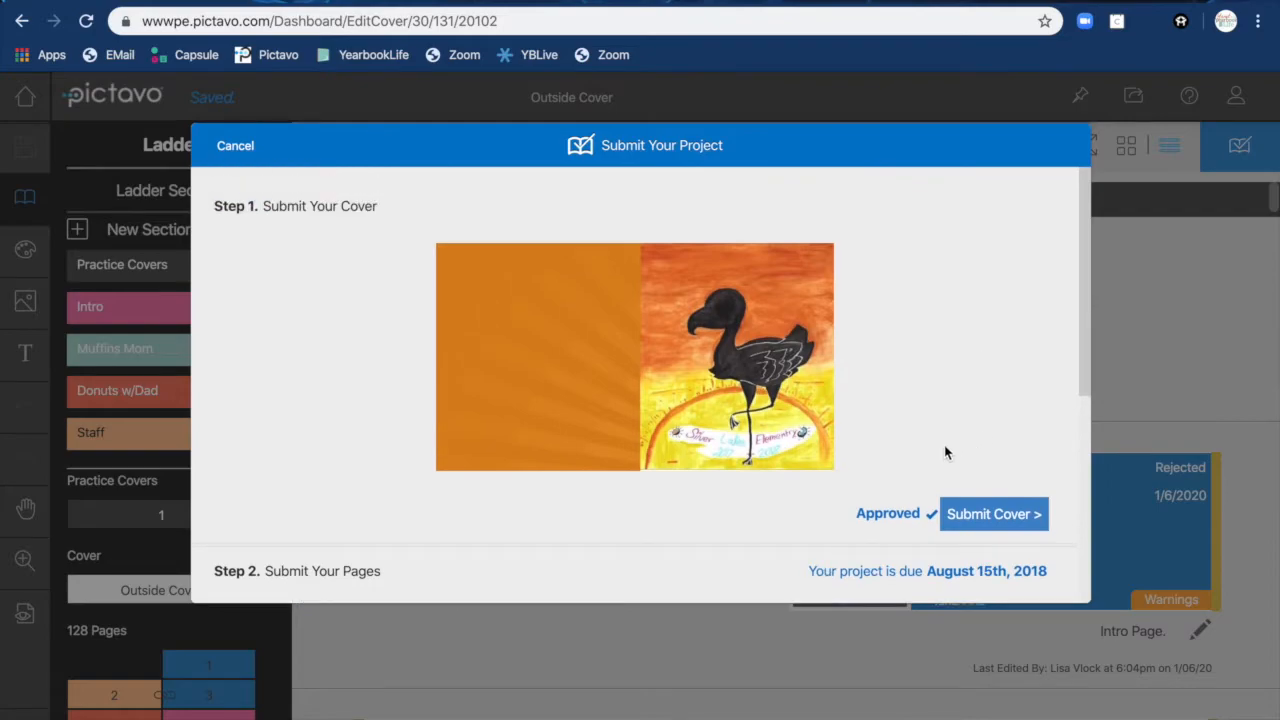
# Begin submitting the approved cover and set the estimated final page count to 96.
pyautogui.click(985, 522)
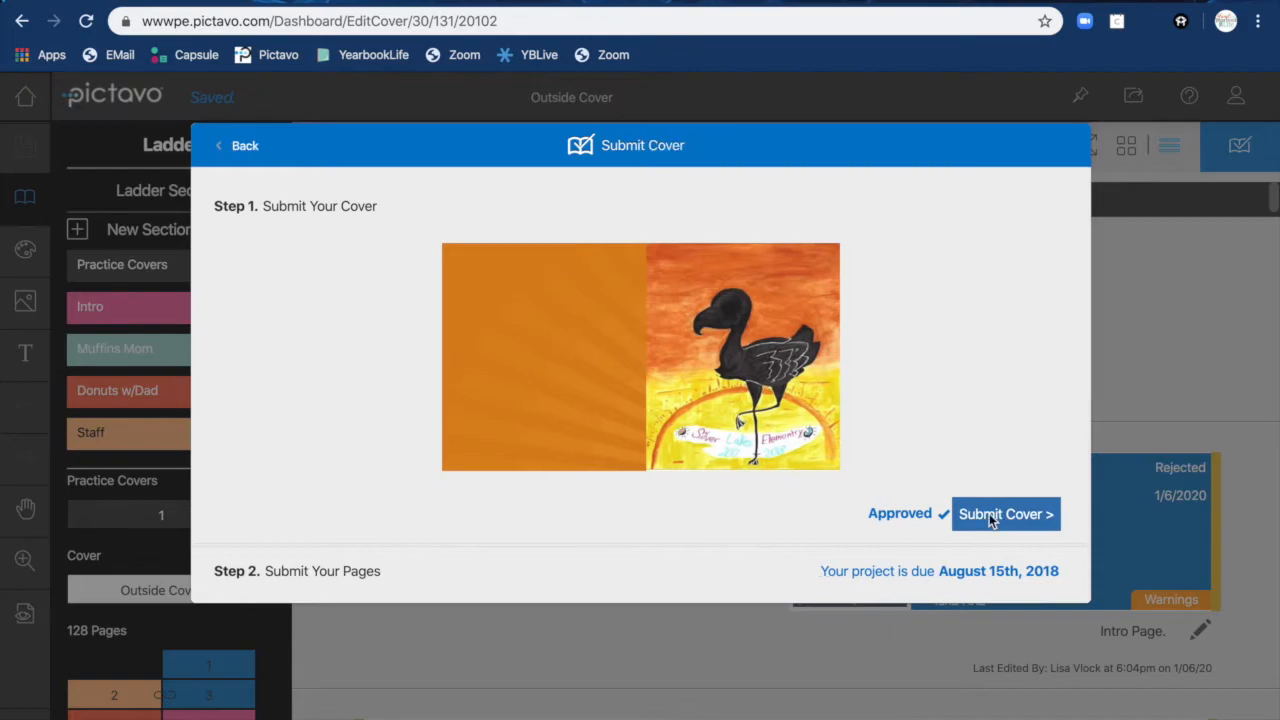
pyautogui.click(1000, 514)
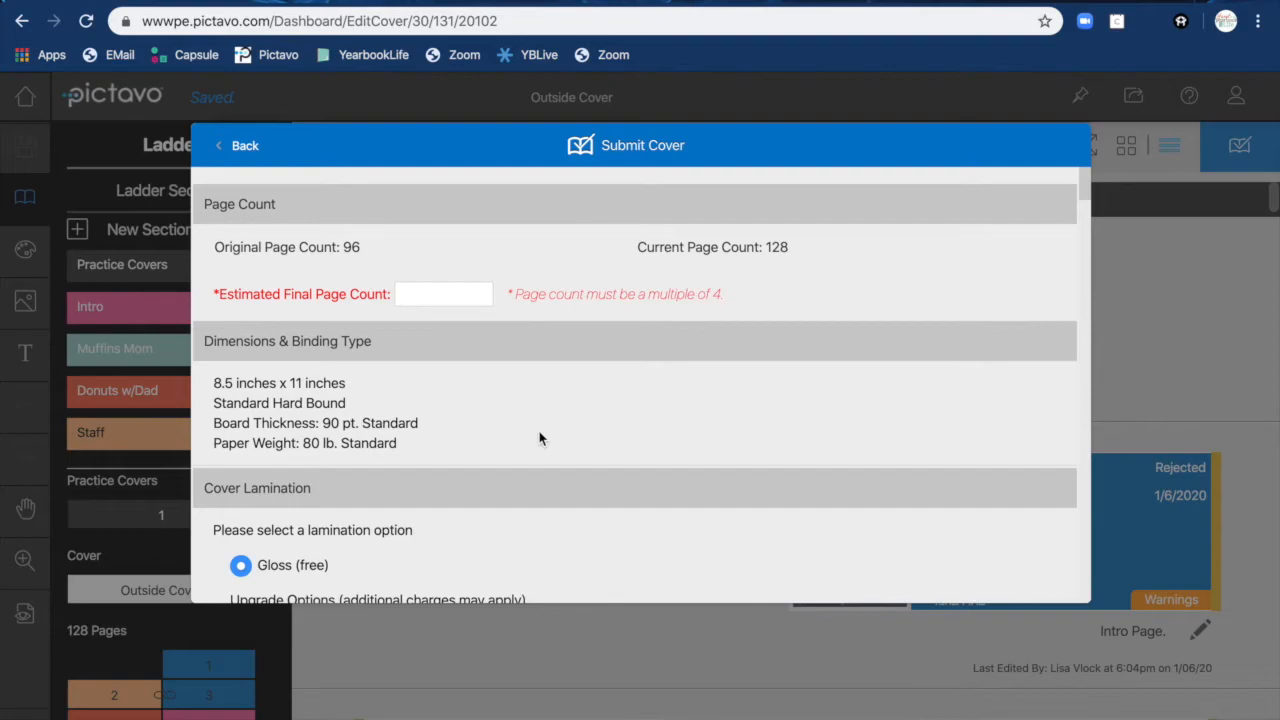
pyautogui.click(424, 294)
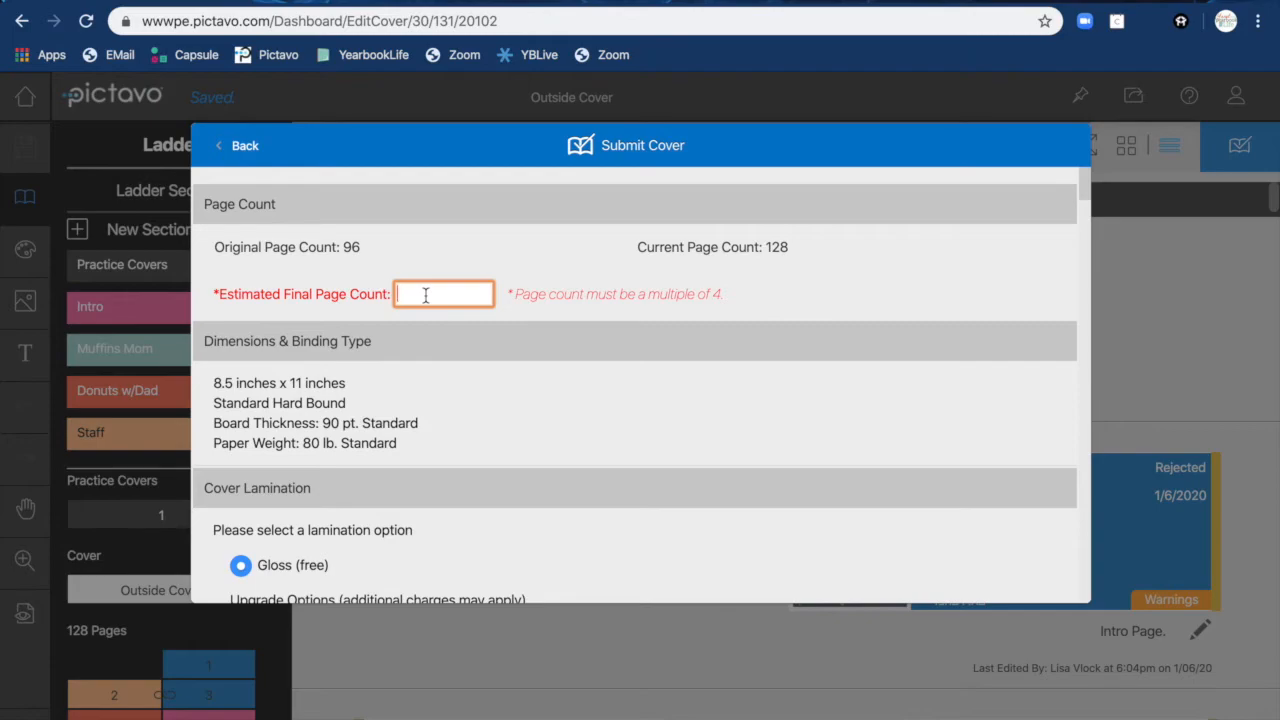
pyautogui.write('96')
# Try the Gloss Linen cover lamination upgrade, and switch the lamination back to Gloss (free).
pyautogui.scroll(-1, 511, 432)
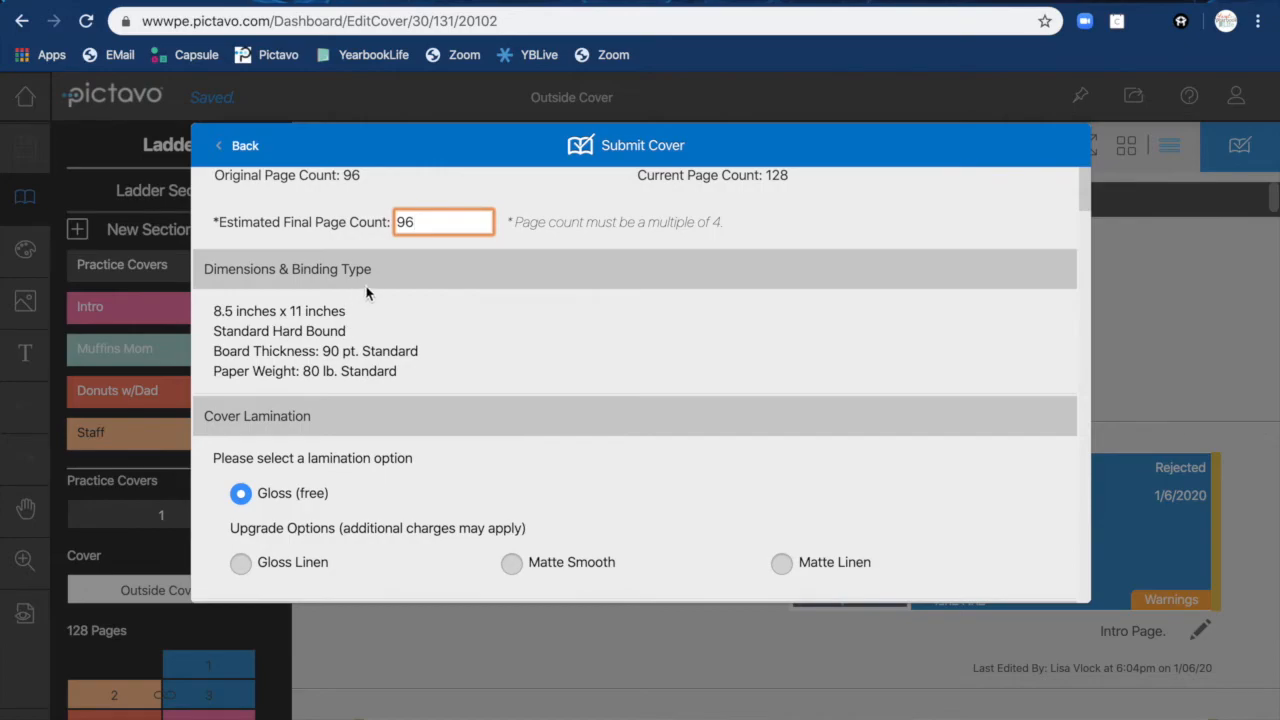
pyautogui.scroll(-1, 472, 428)
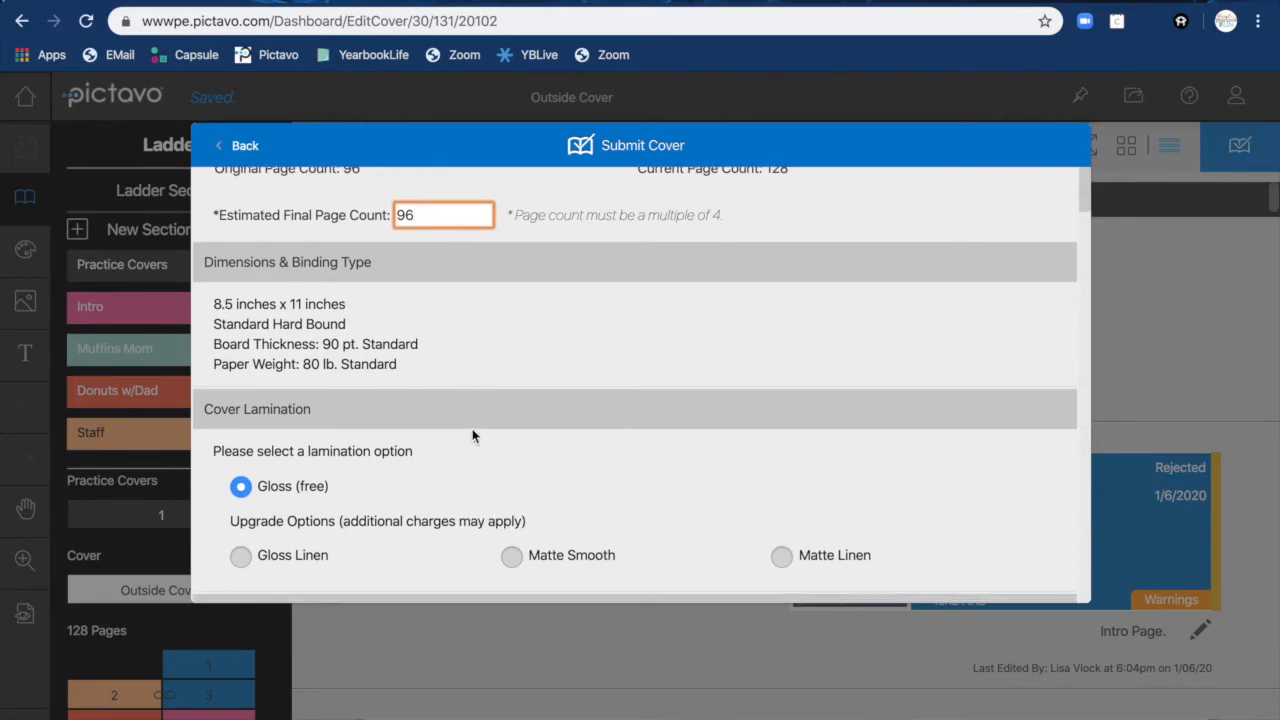
pyautogui.scroll(-1, 472, 435)
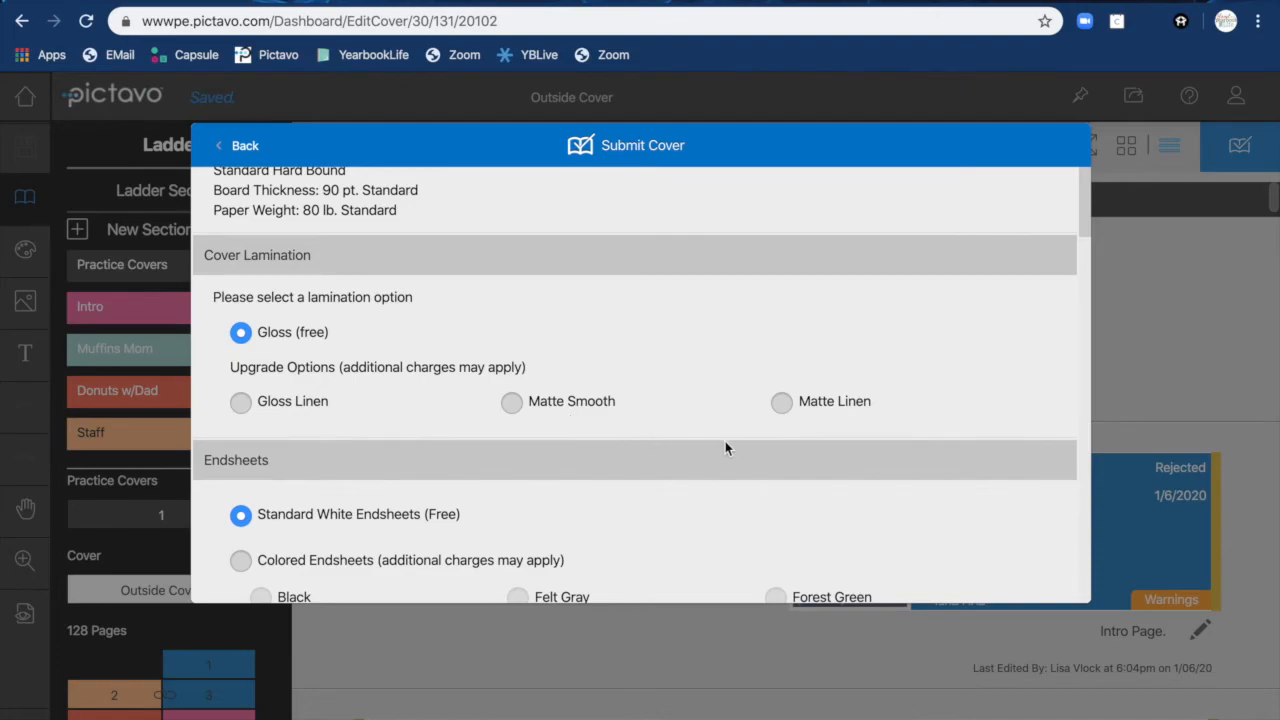
pyautogui.scroll(-1, 712, 421)
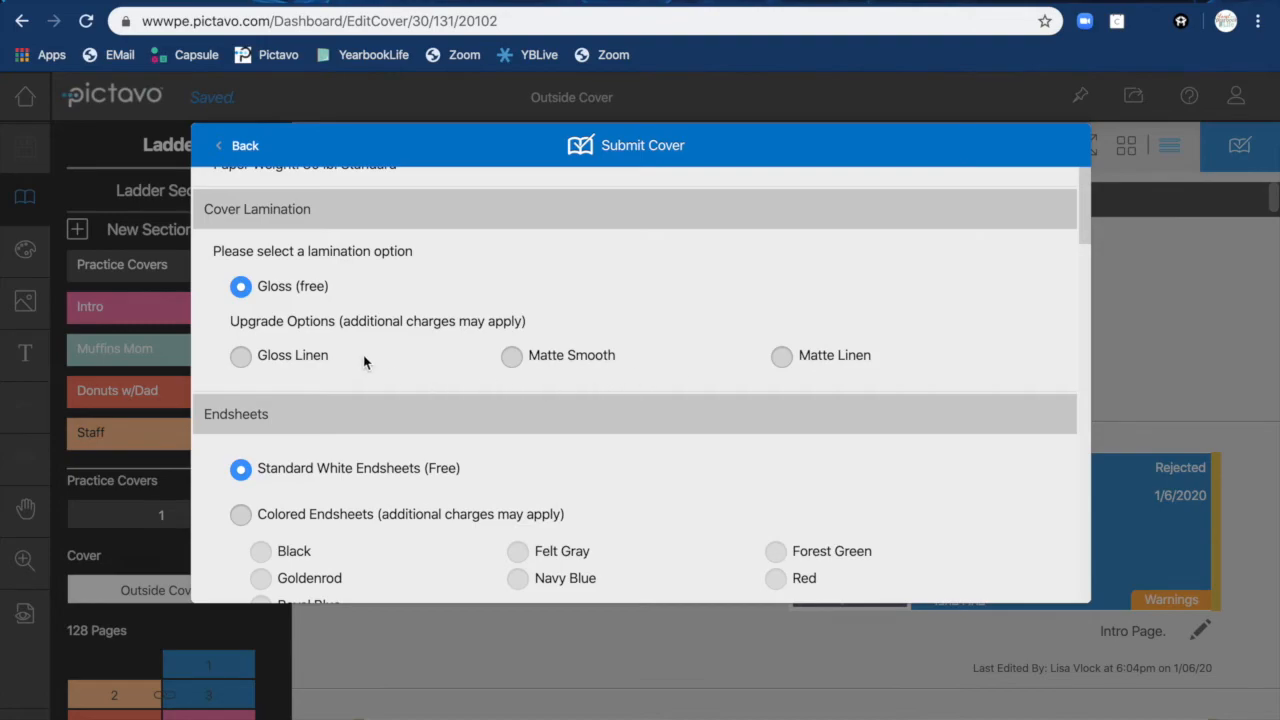
pyautogui.click(239, 362)
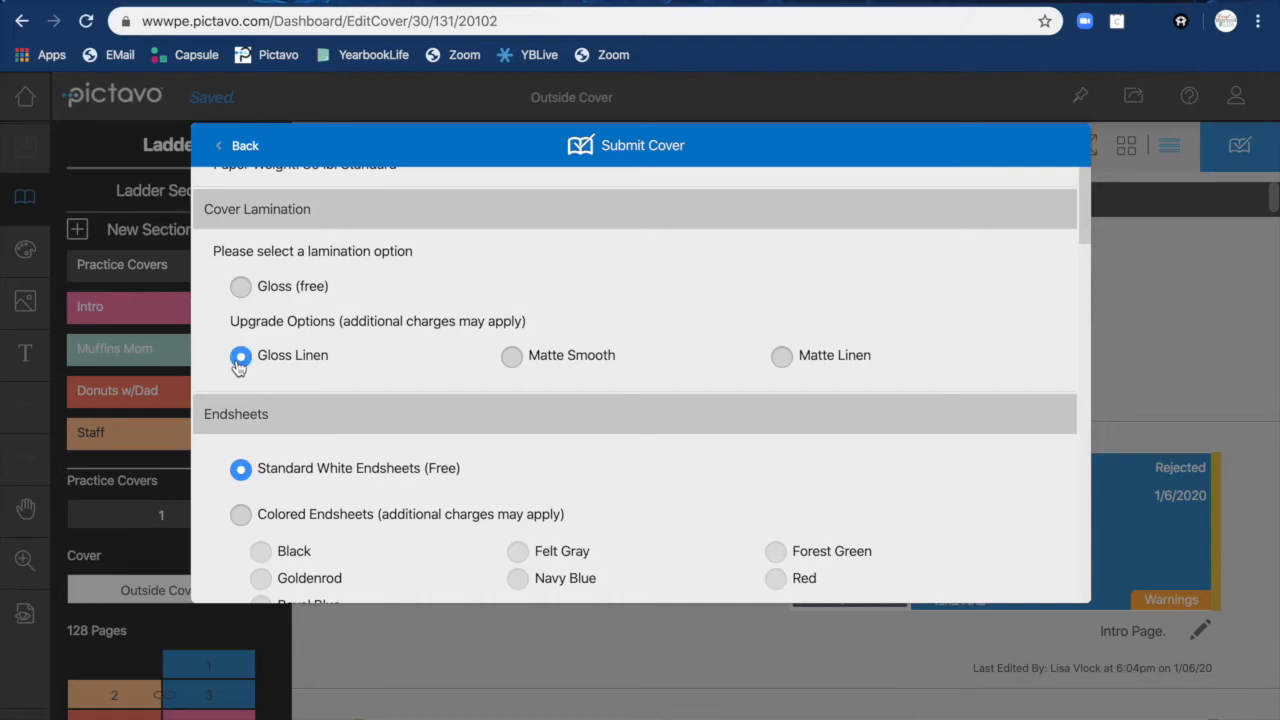
pyautogui.click(240, 287)
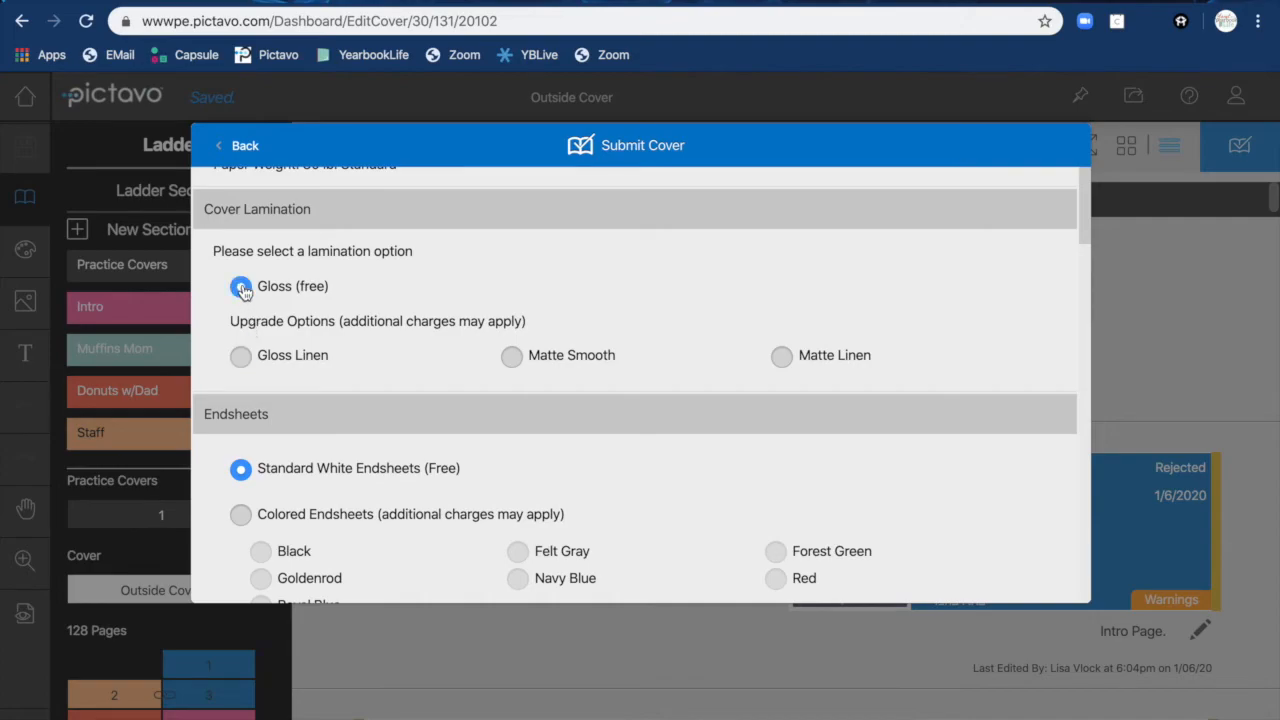
# Review the endsheet, personalized cover, special instructions and cover proof options in the submission form.
pyautogui.scroll(-3, 383, 414)
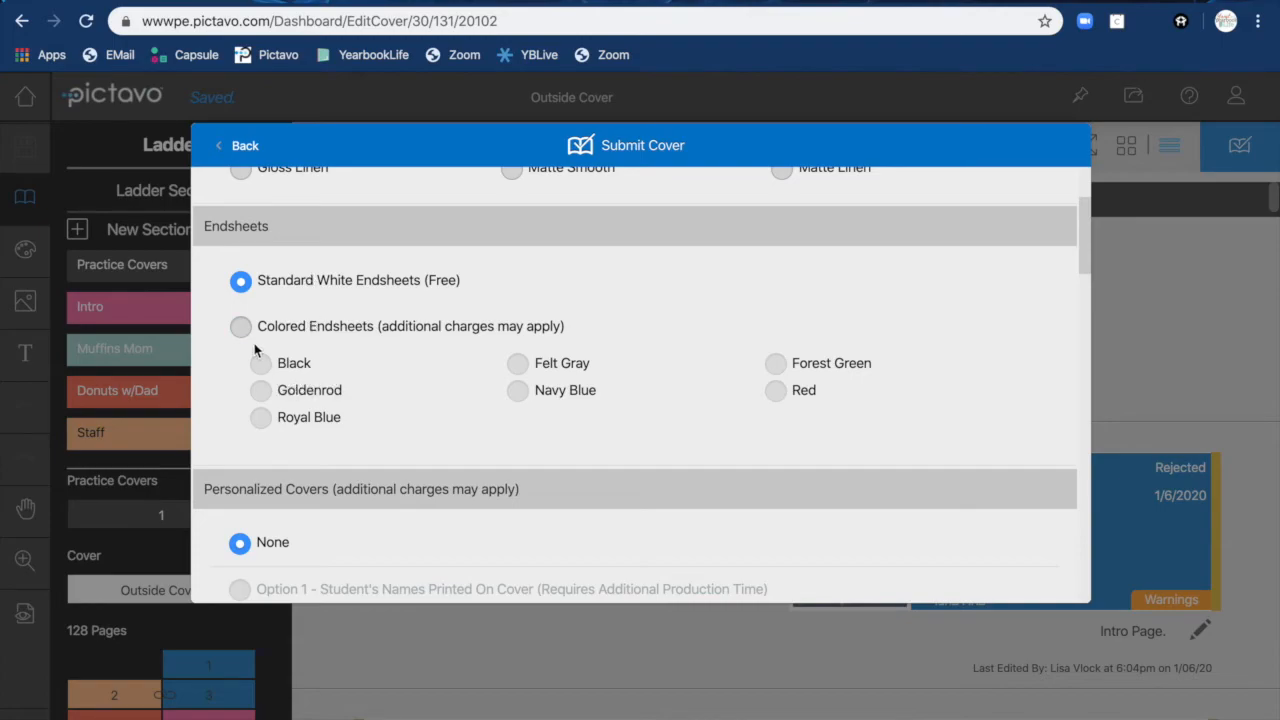
pyautogui.scroll(-3, 473, 458)
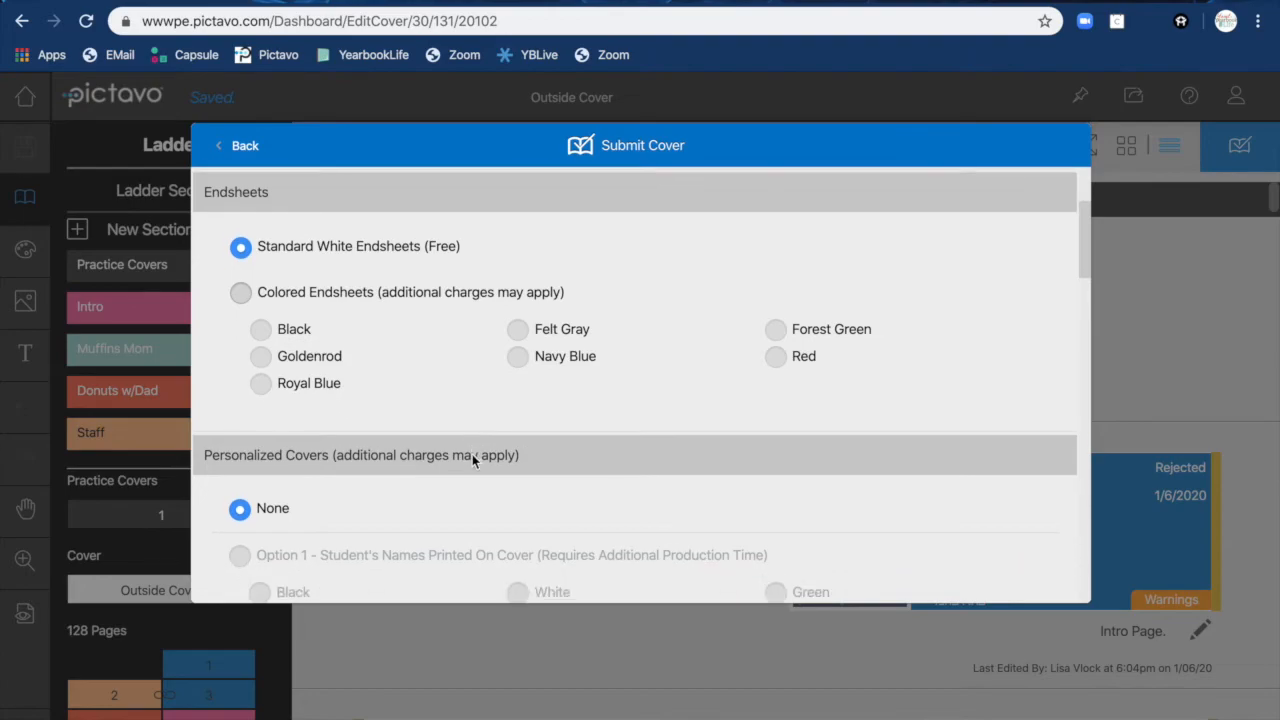
pyautogui.scroll(-2, 472, 454)
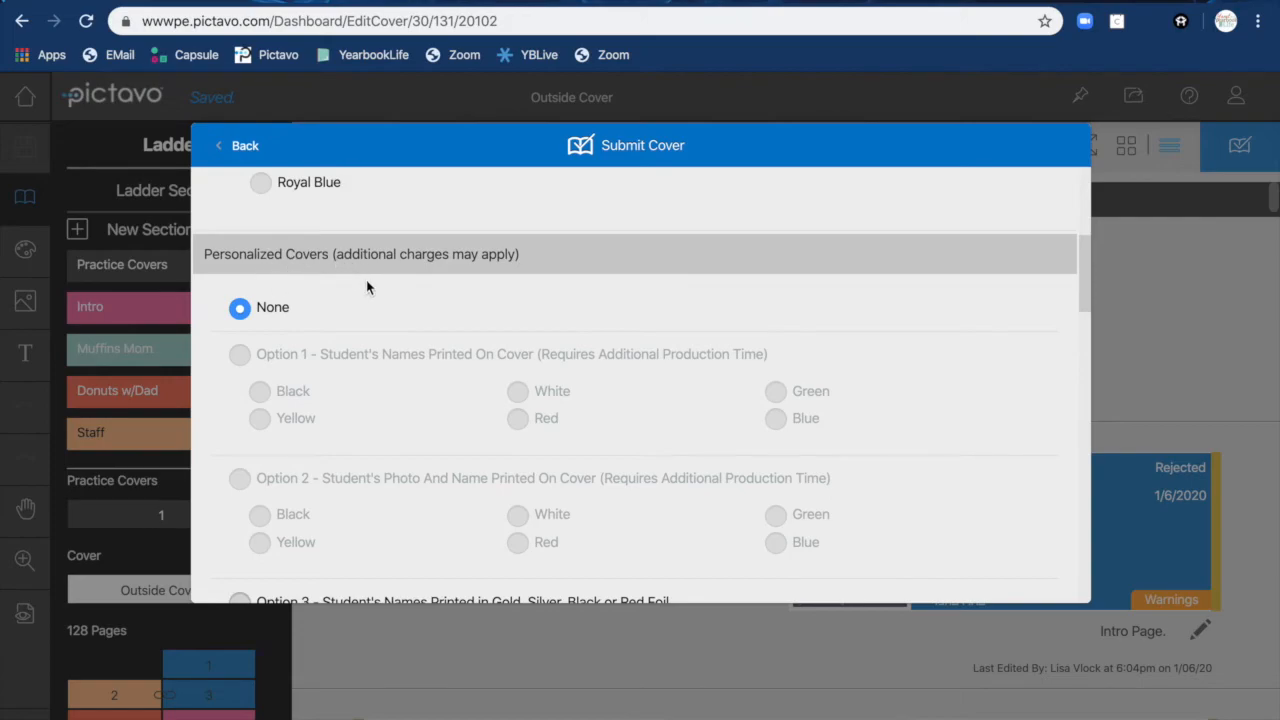
pyautogui.scroll(-3, 395, 480)
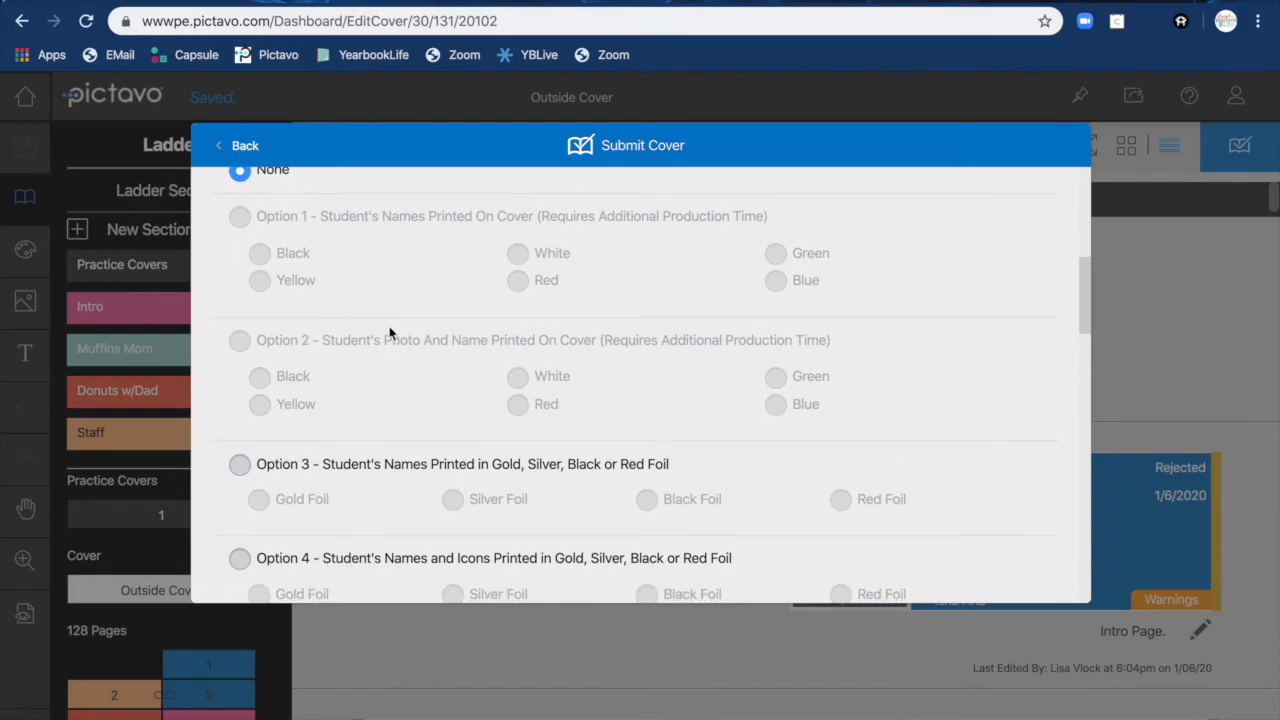
pyautogui.scroll(1, 389, 326)
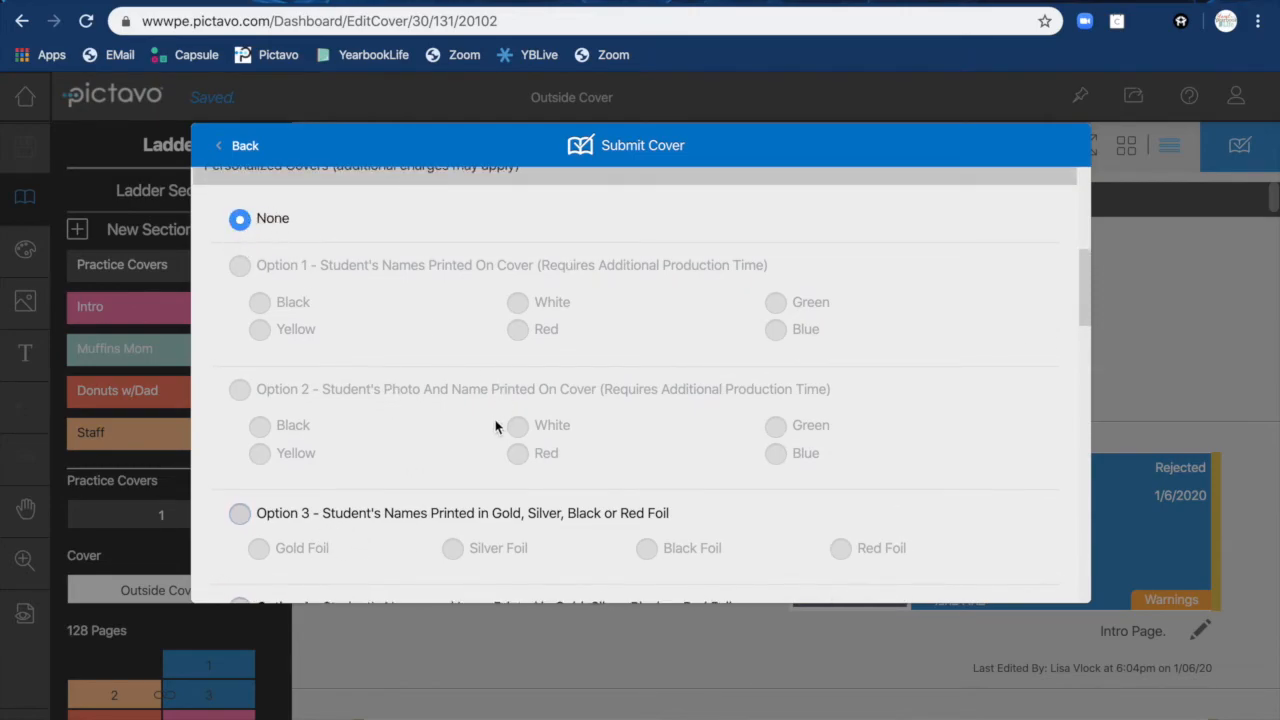
pyautogui.scroll(-9, 495, 419)
pyautogui.scroll(-5, 495, 420)
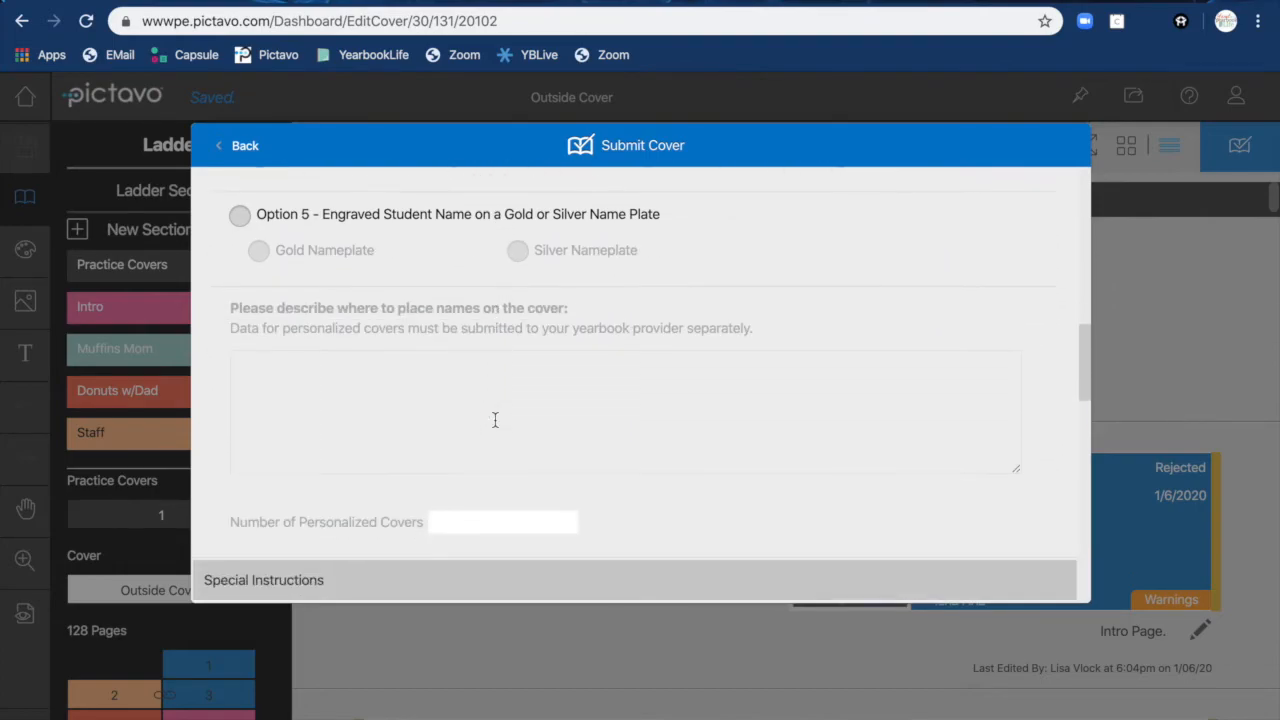
pyautogui.scroll(-5, 495, 421)
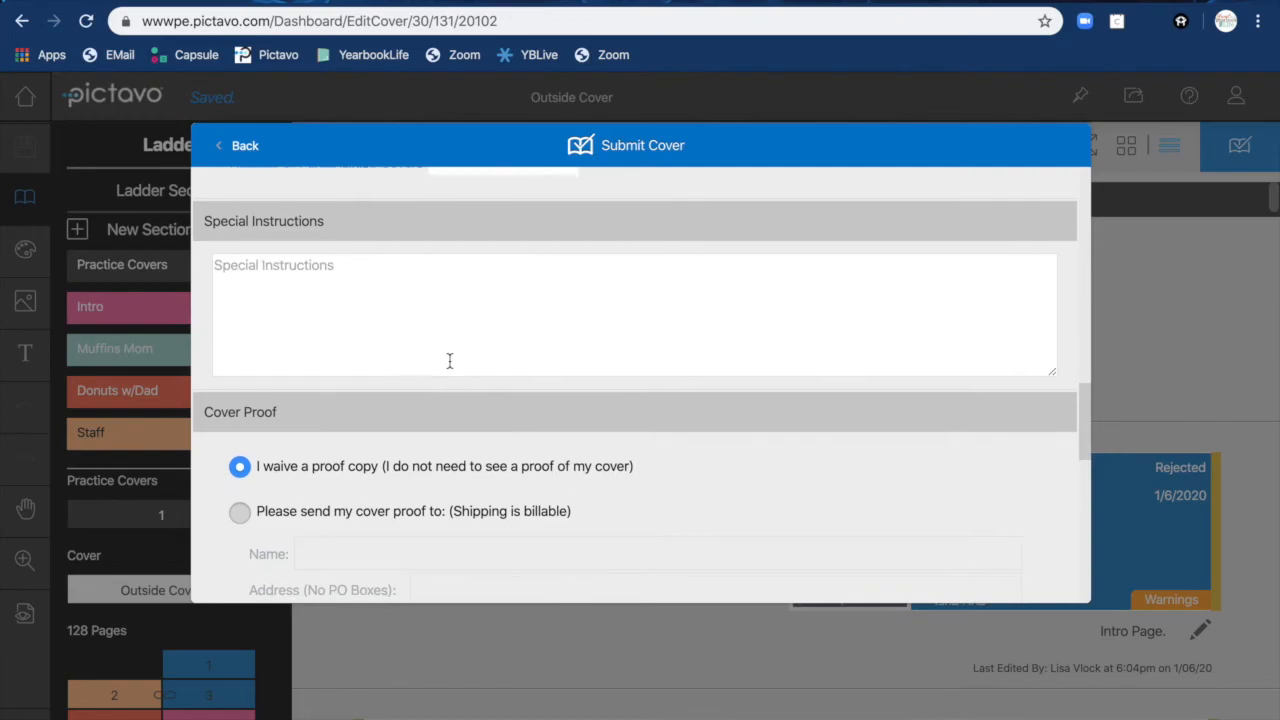
pyautogui.scroll(-2, 449, 360)
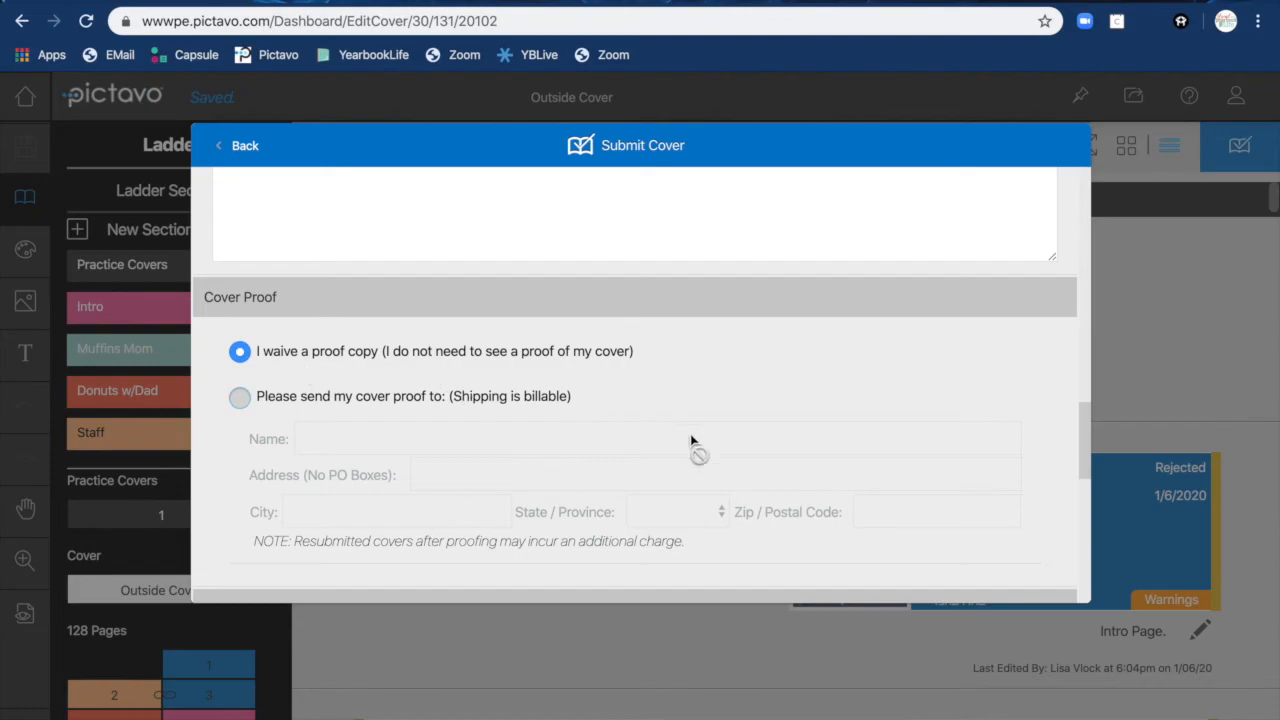
pyautogui.scroll(-1, 720, 473)
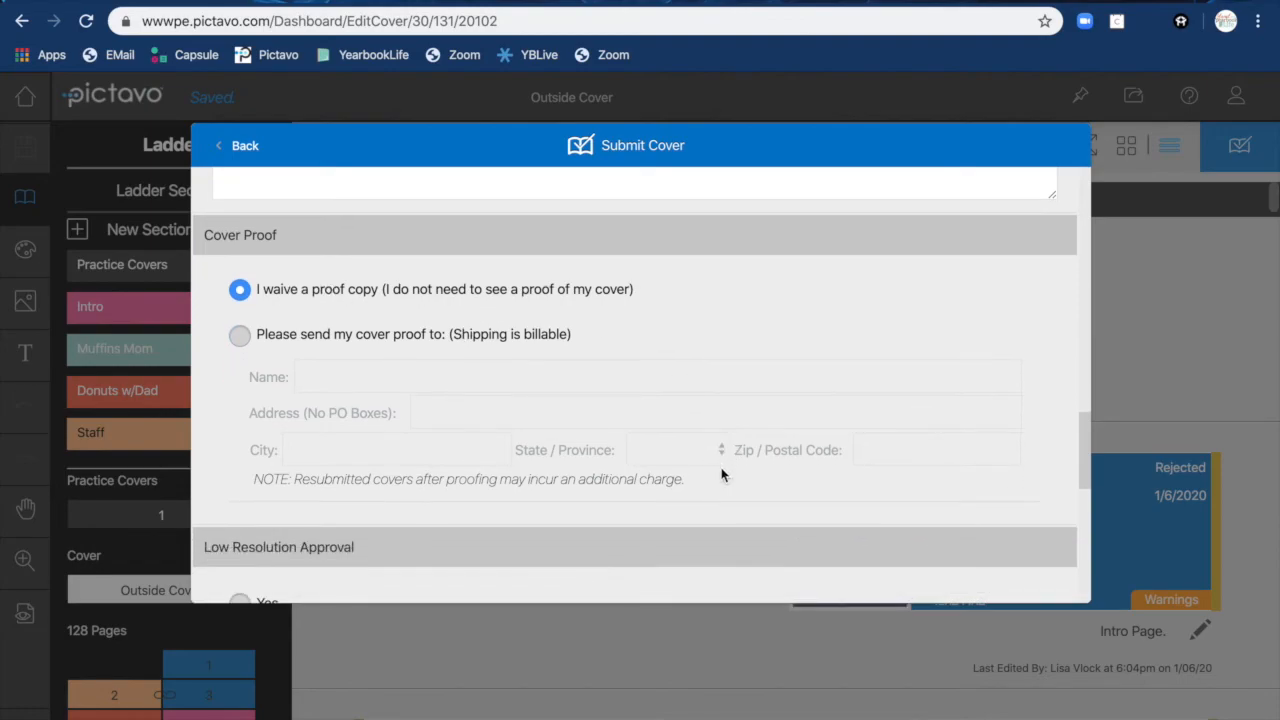
pyautogui.scroll(-1, 723, 475)
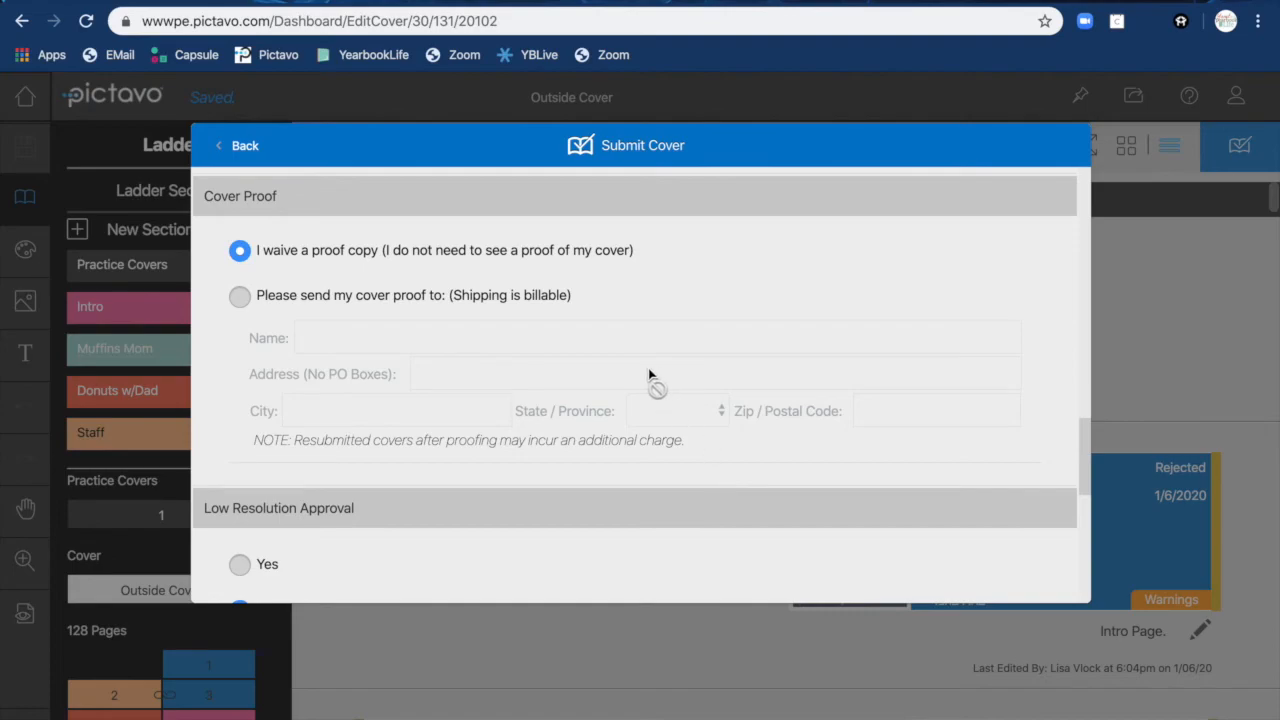
# Set the Low Resolution Approval for the cover images to Yes.
pyautogui.scroll(-5, 650, 378)
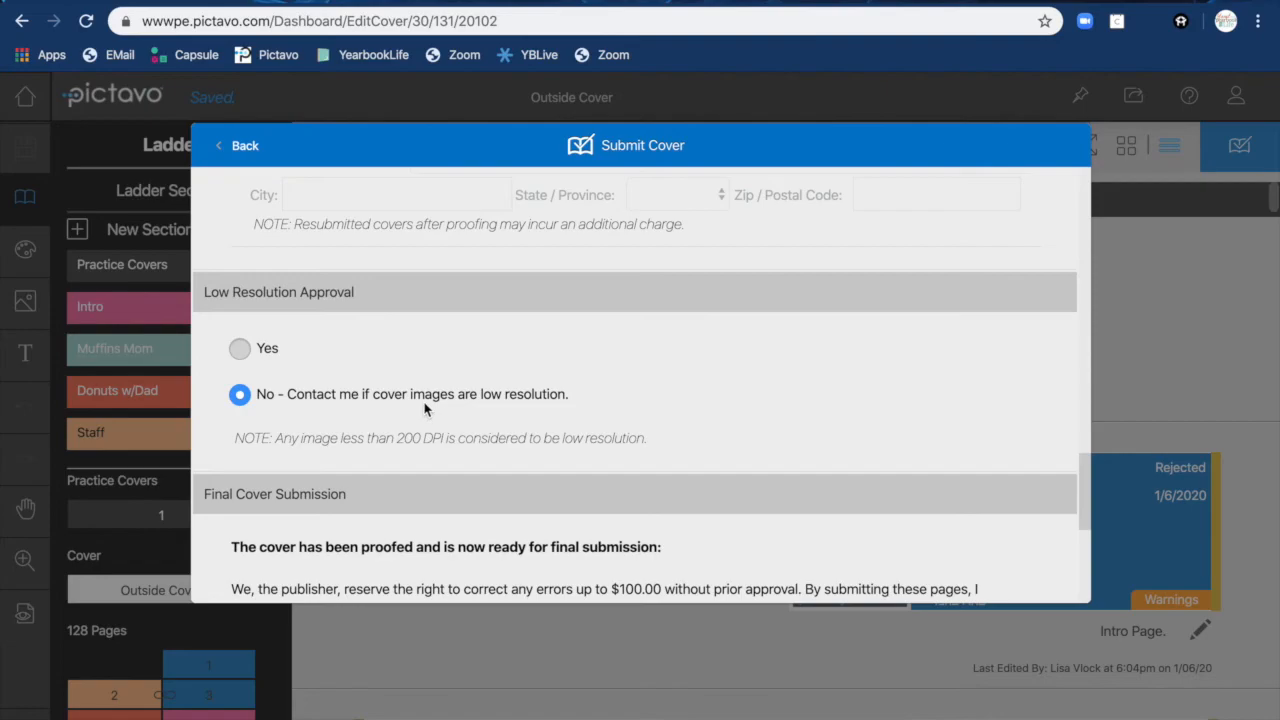
pyautogui.click(241, 348)
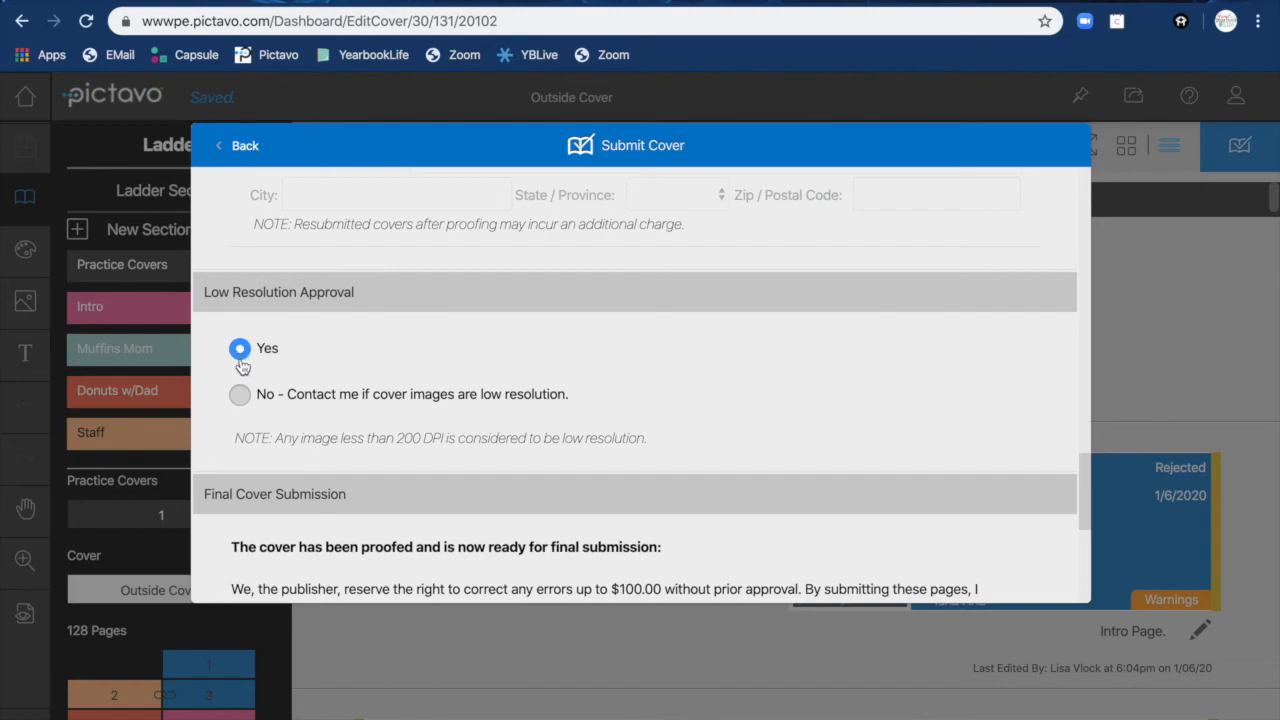
# Set the Low Resolution Approval to "No - Contact me if cover images are low resolution" and review the final submission and copyright terms.
pyautogui.click(239, 396)
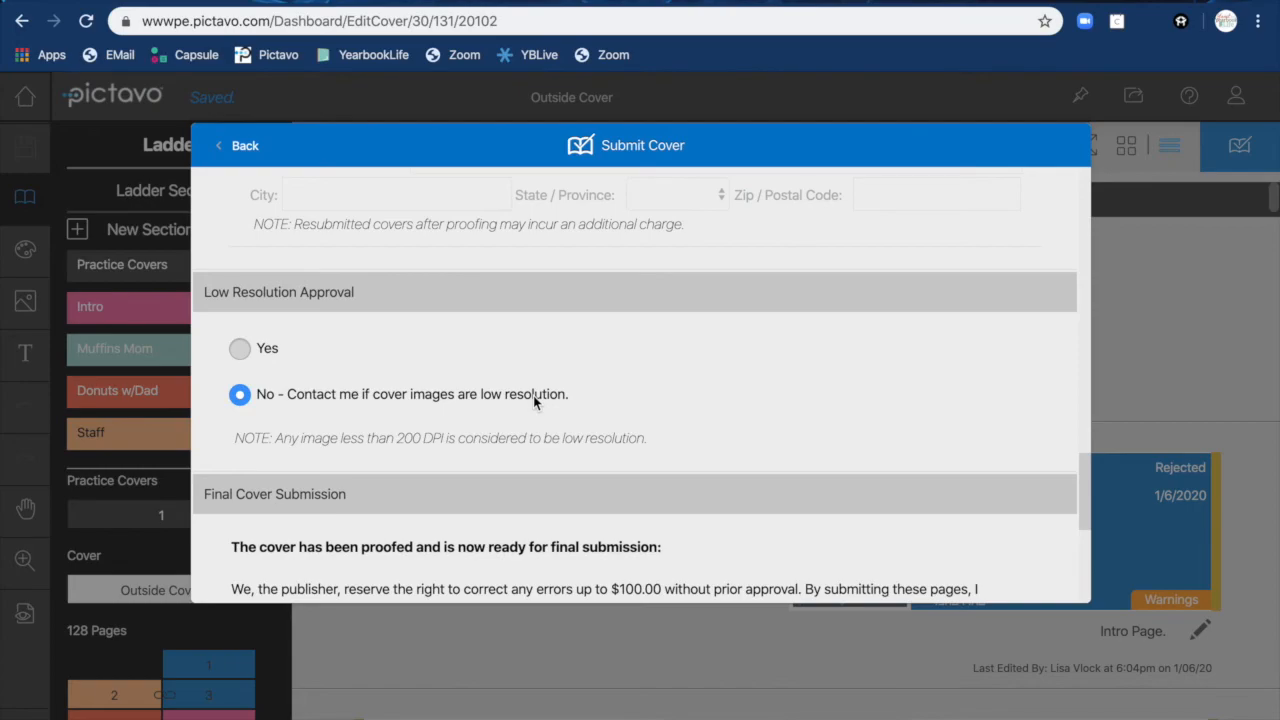
pyautogui.scroll(-3, 533, 395)
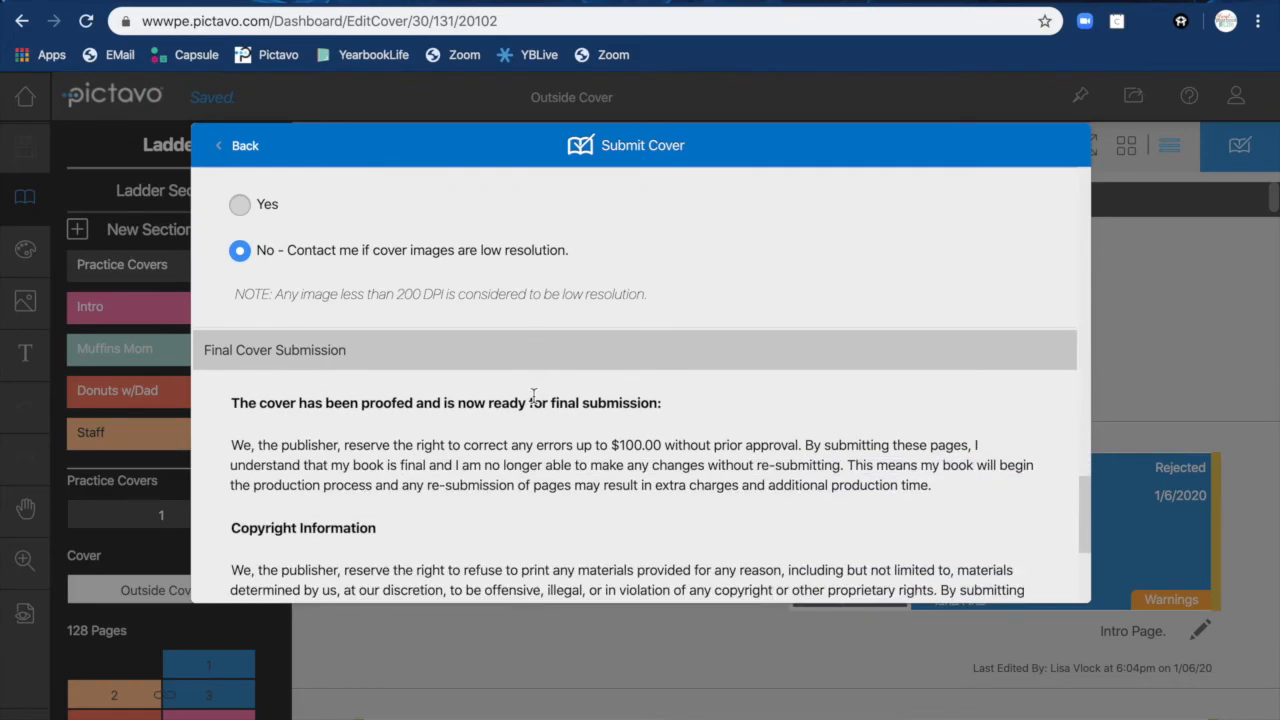
pyautogui.scroll(-1, 533, 395)
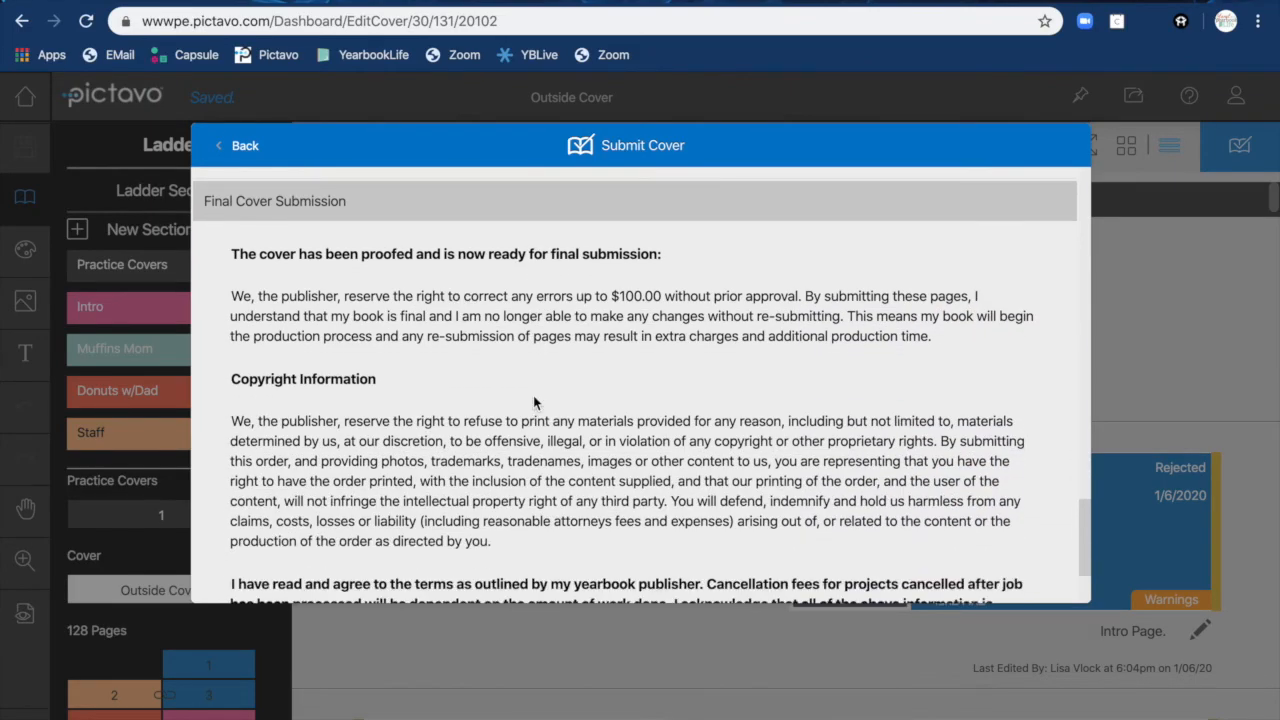
pyautogui.scroll(-3, 534, 397)
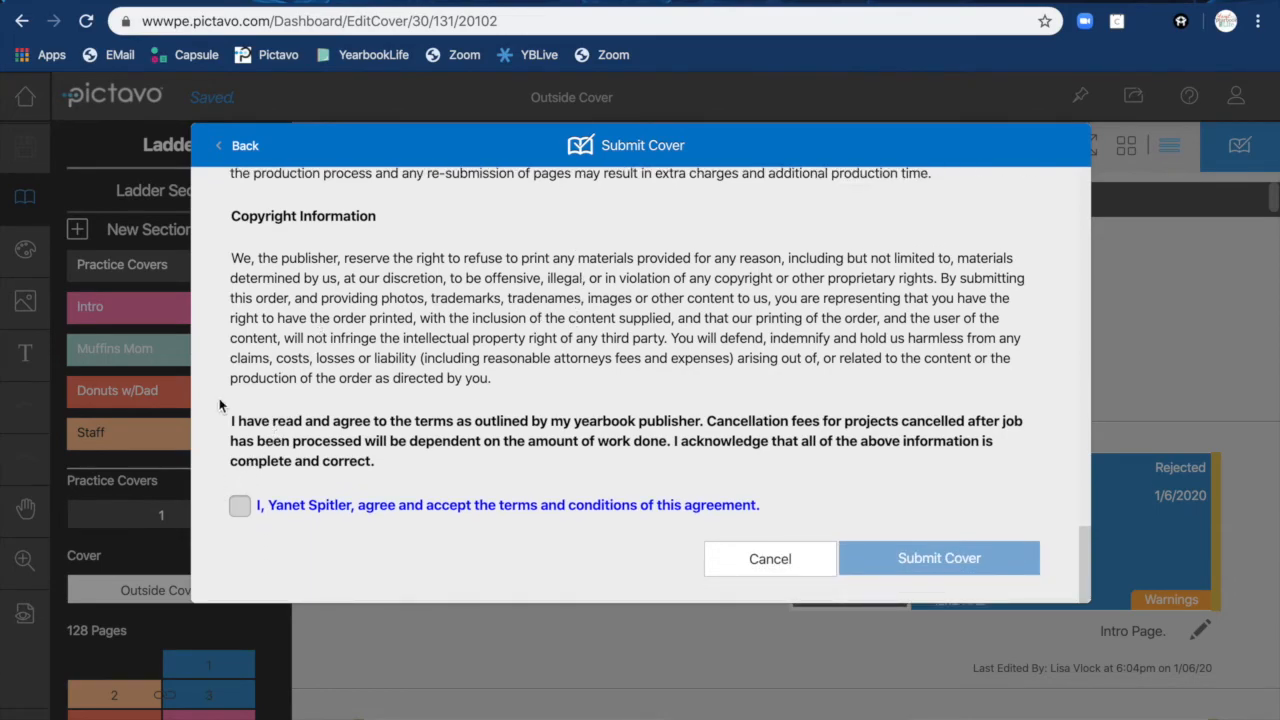
# Accept the terms and conditions of the agreement, and cancel the cover submission to return to the ladder.
pyautogui.click(240, 508)
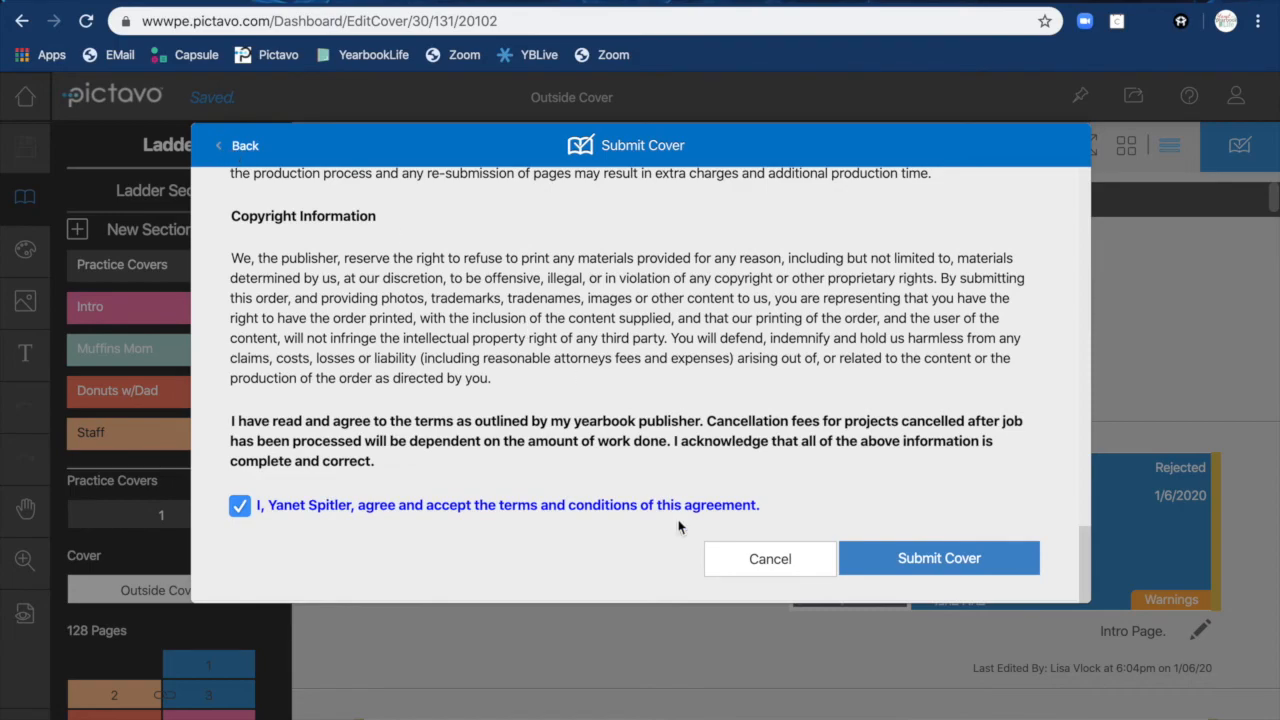
pyautogui.click(755, 555)
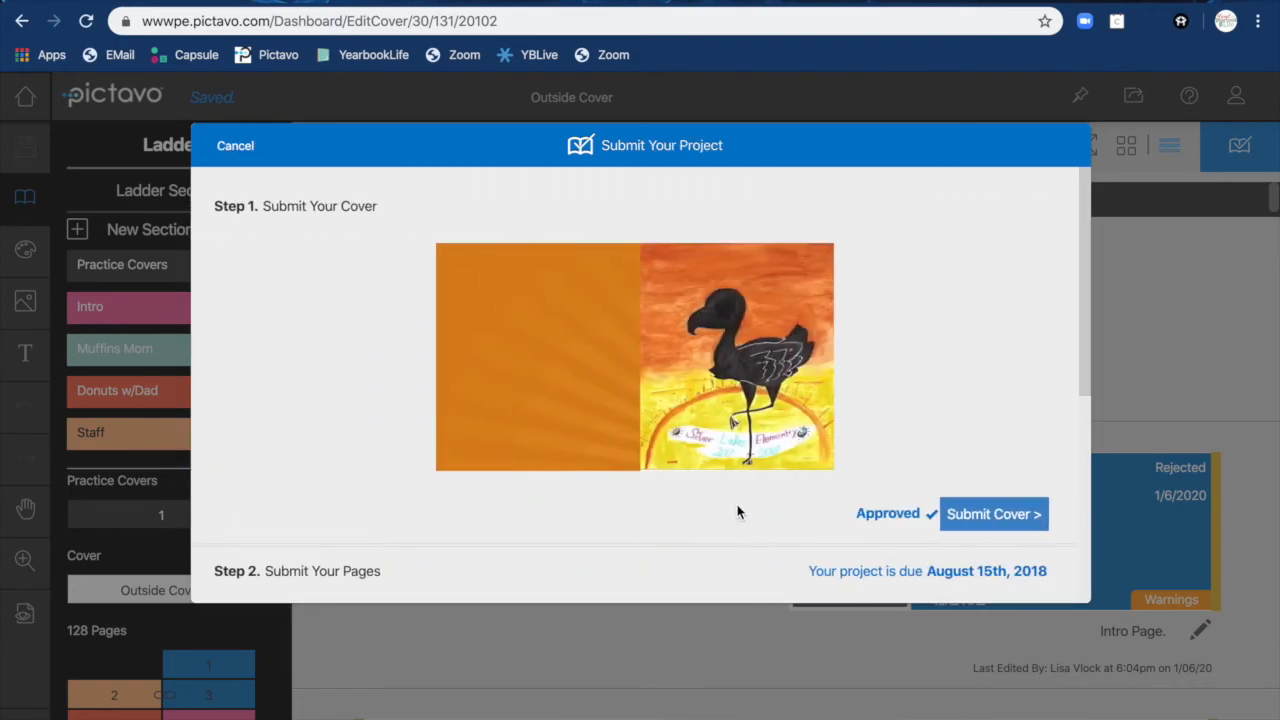
pyautogui.click(236, 147)
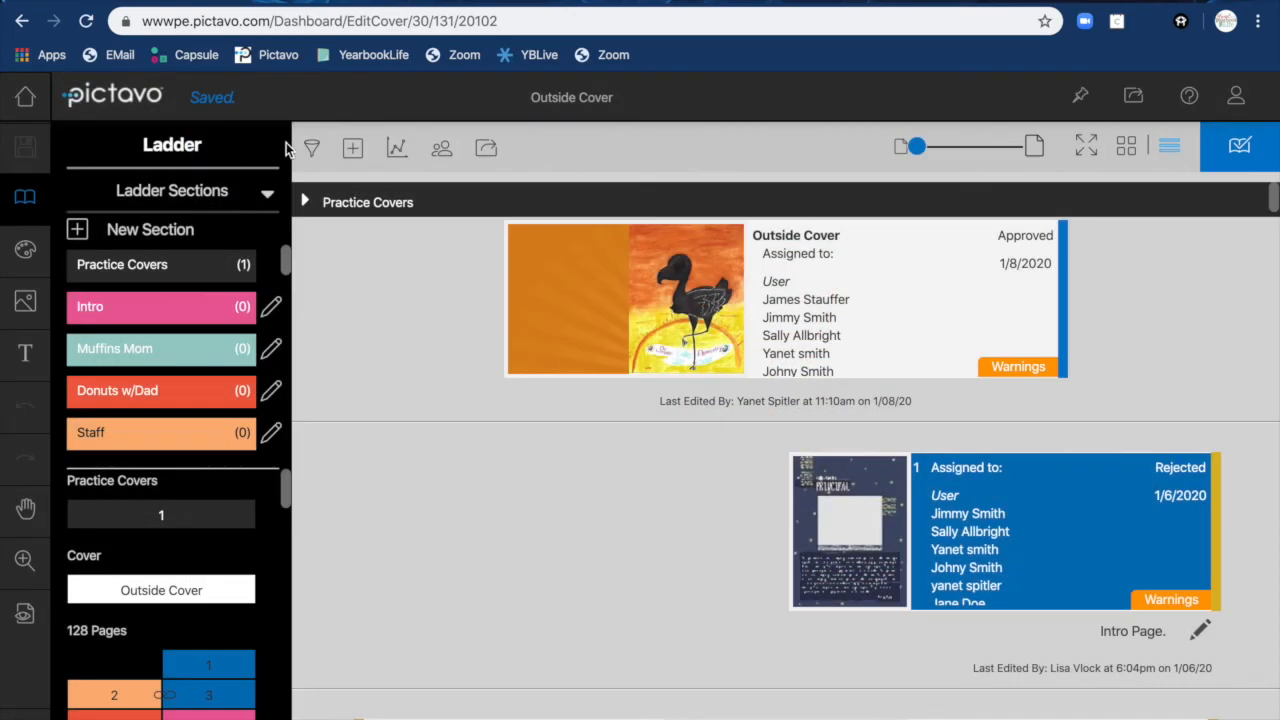
# Open the Pictavo Help site and search it for "how to submit cover".
pyautogui.click(1190, 100)
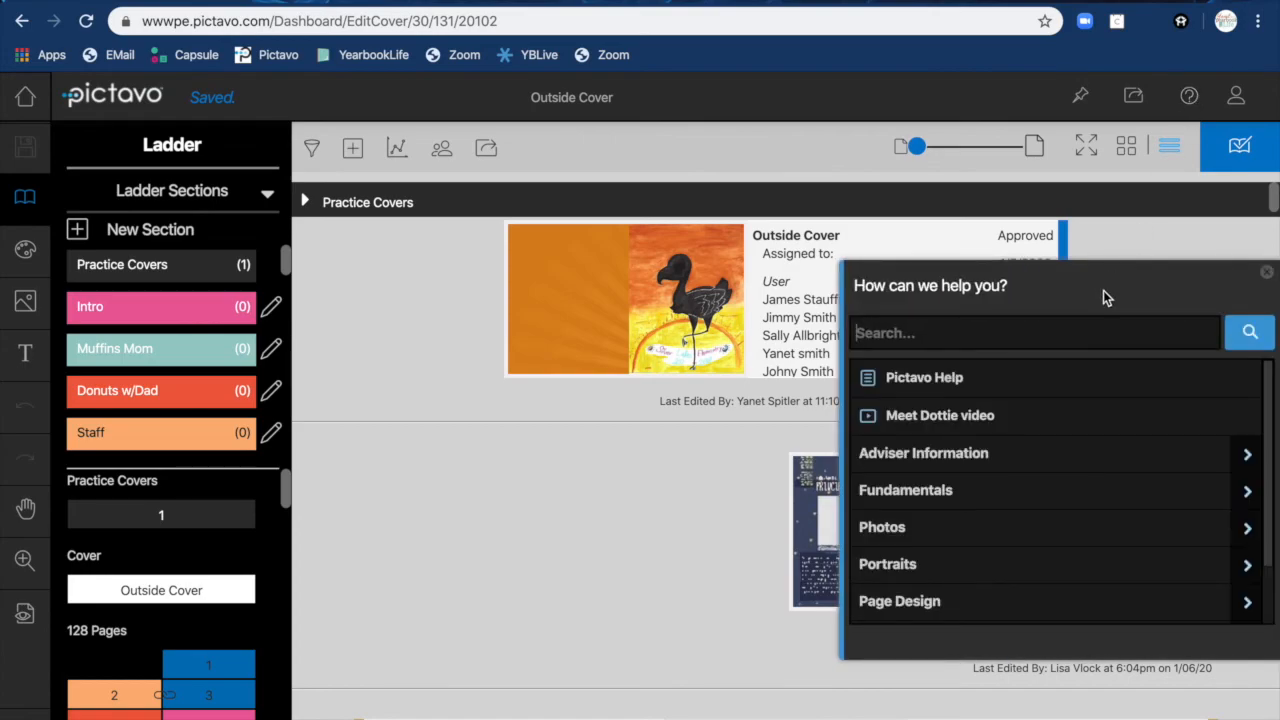
pyautogui.click(940, 386)
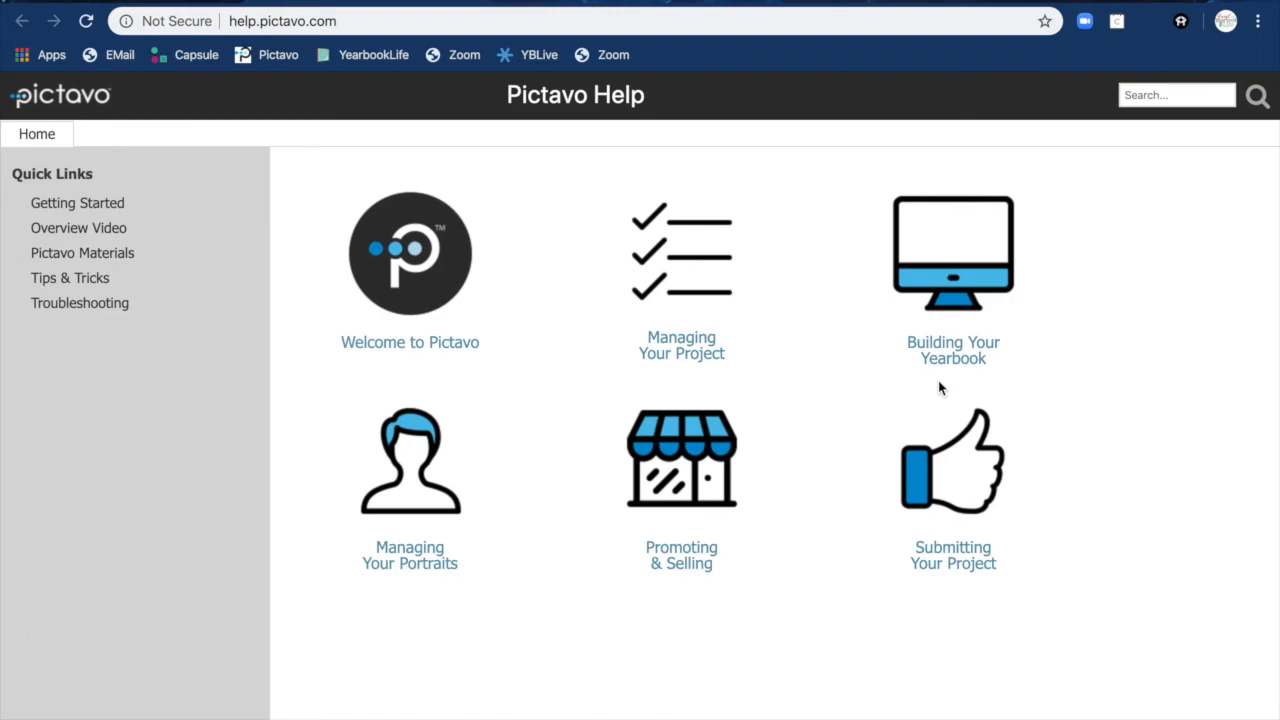
pyautogui.click(1135, 96)
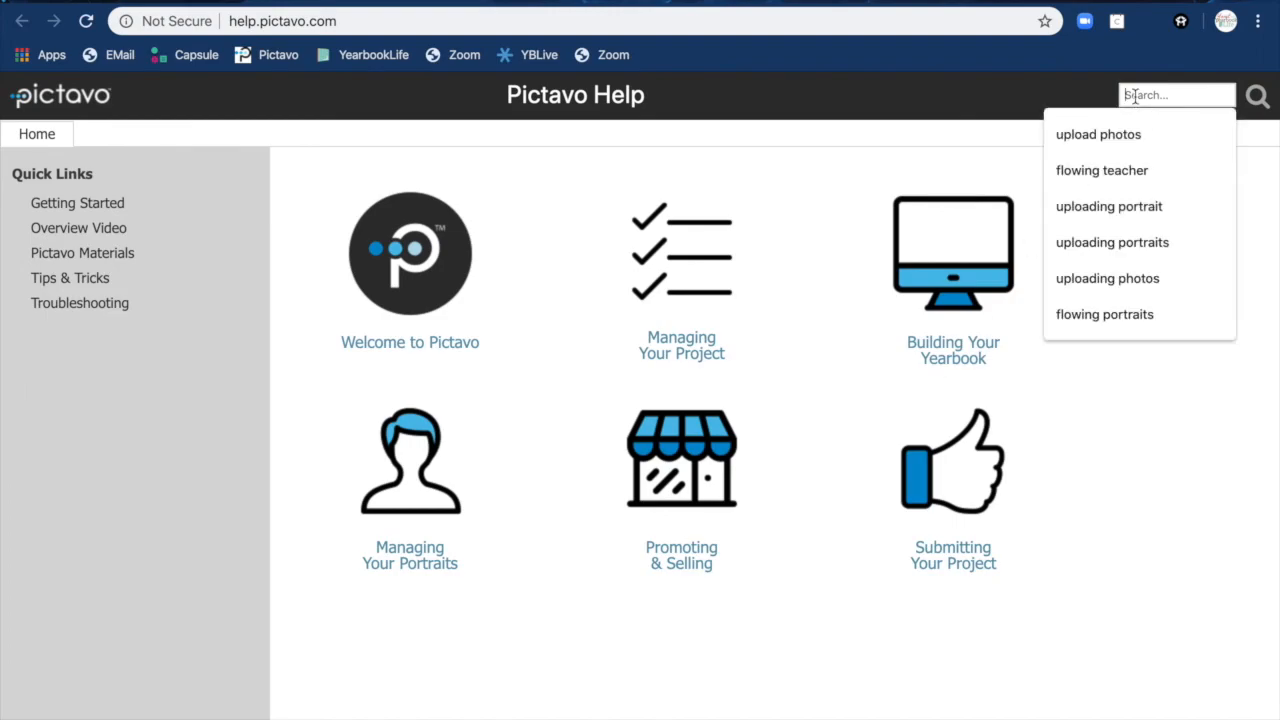
pyautogui.write('ho')
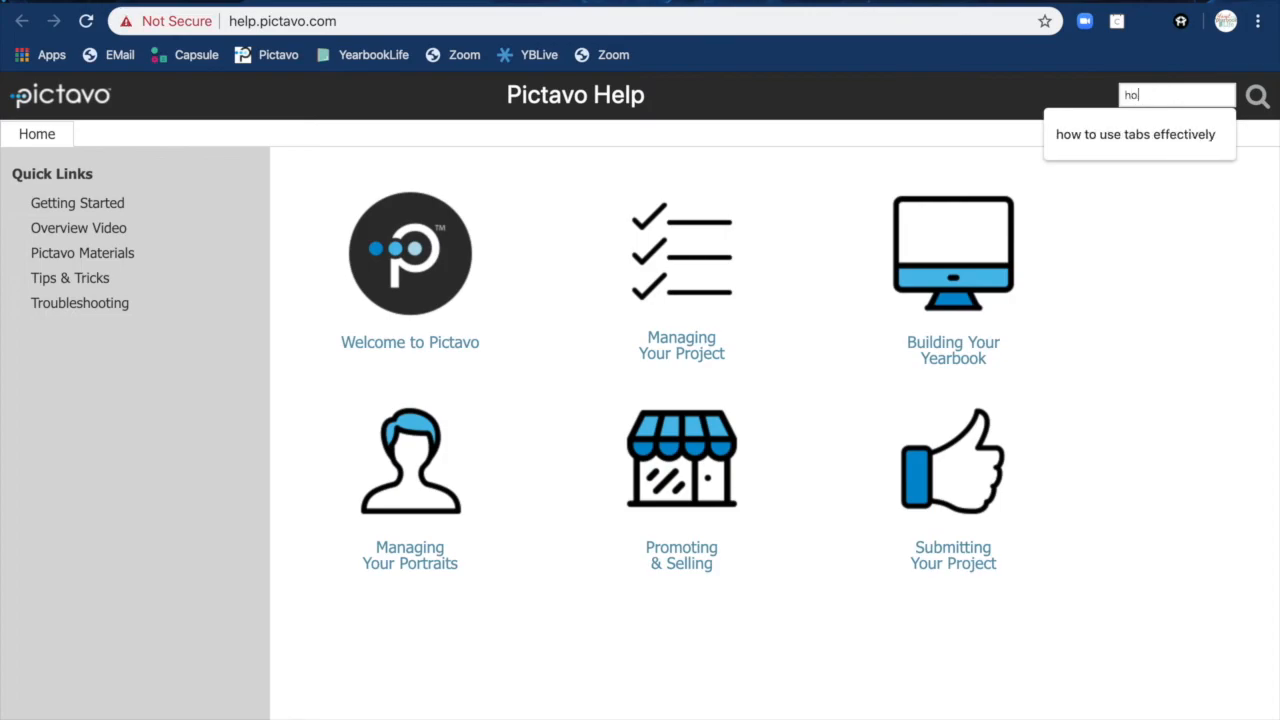
pyautogui.write('w to submit cover')
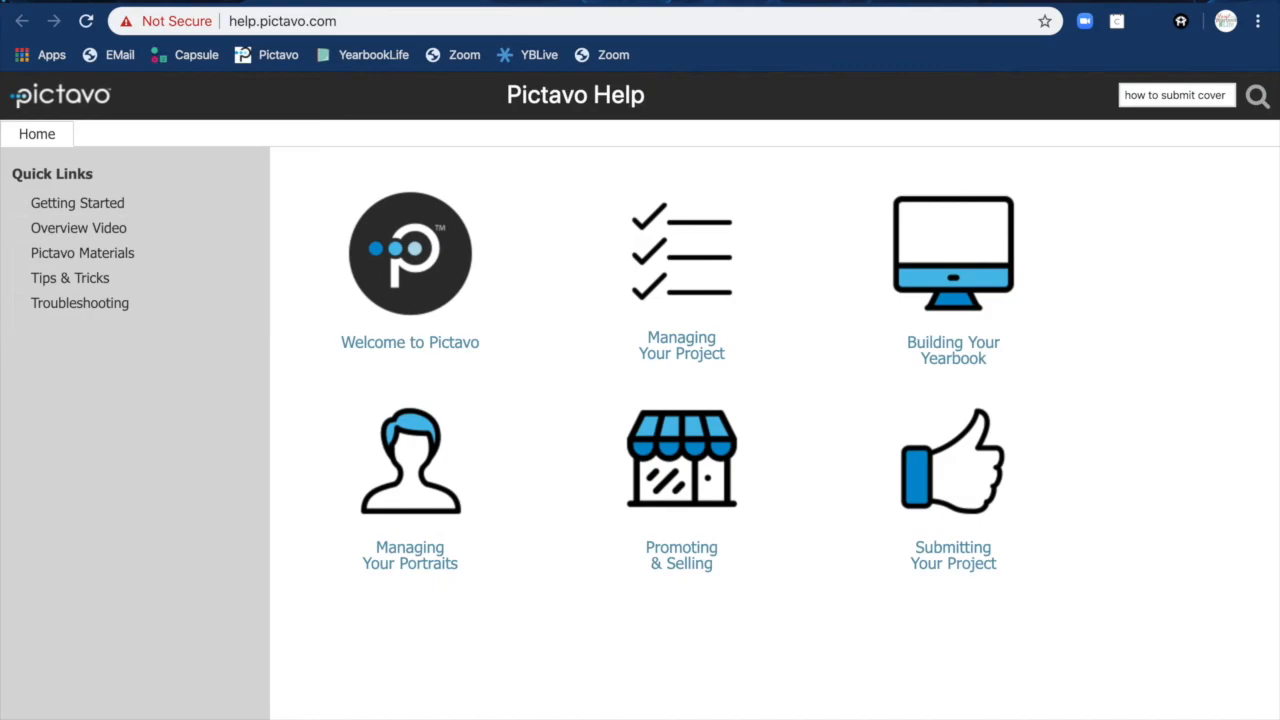
pyautogui.press('Return')
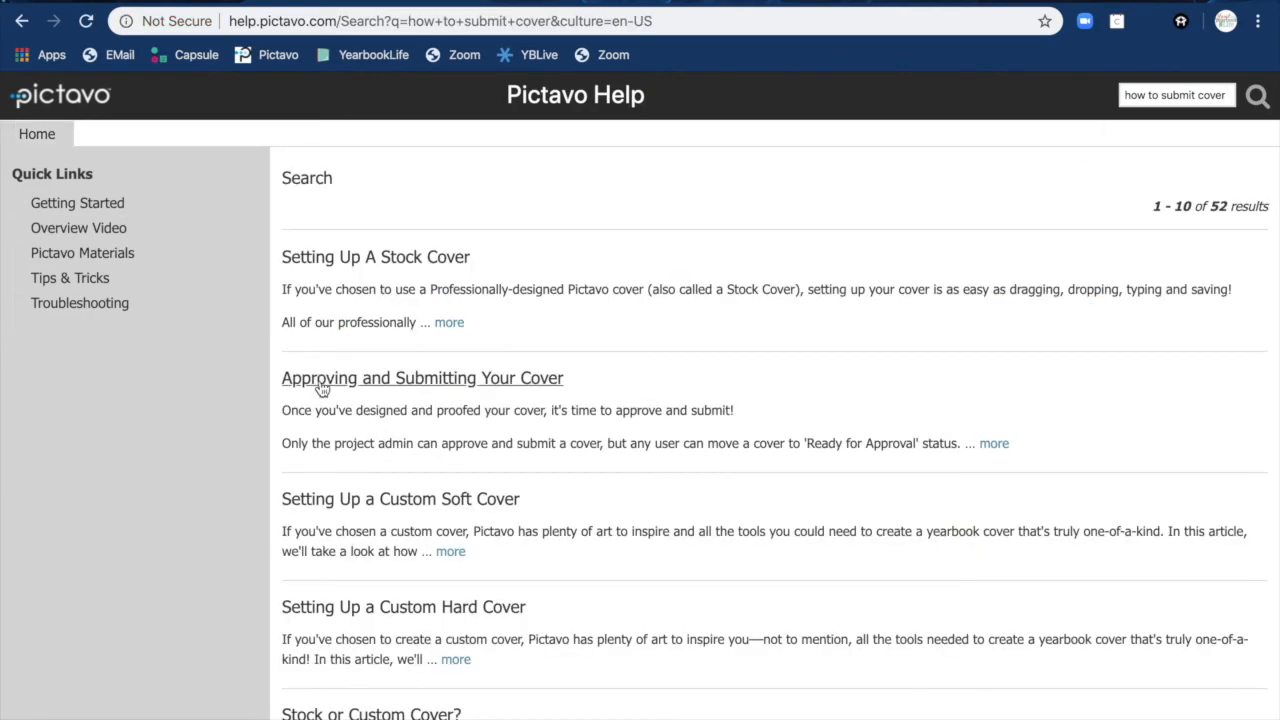
# Read through the help article "Approving and Submitting Your Cover" and return to the yearbook project's ladder.
pyautogui.click(447, 380)
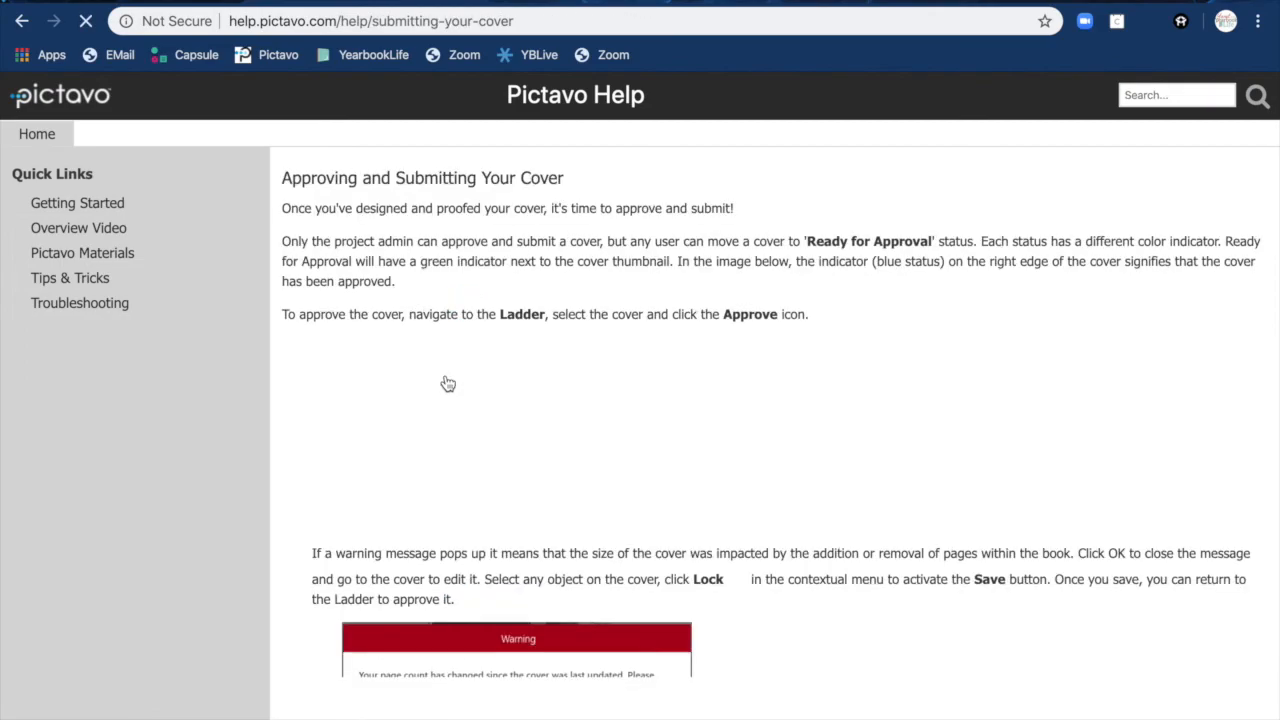
pyautogui.scroll(-2, 965, 560)
pyautogui.scroll(-7, 969, 570)
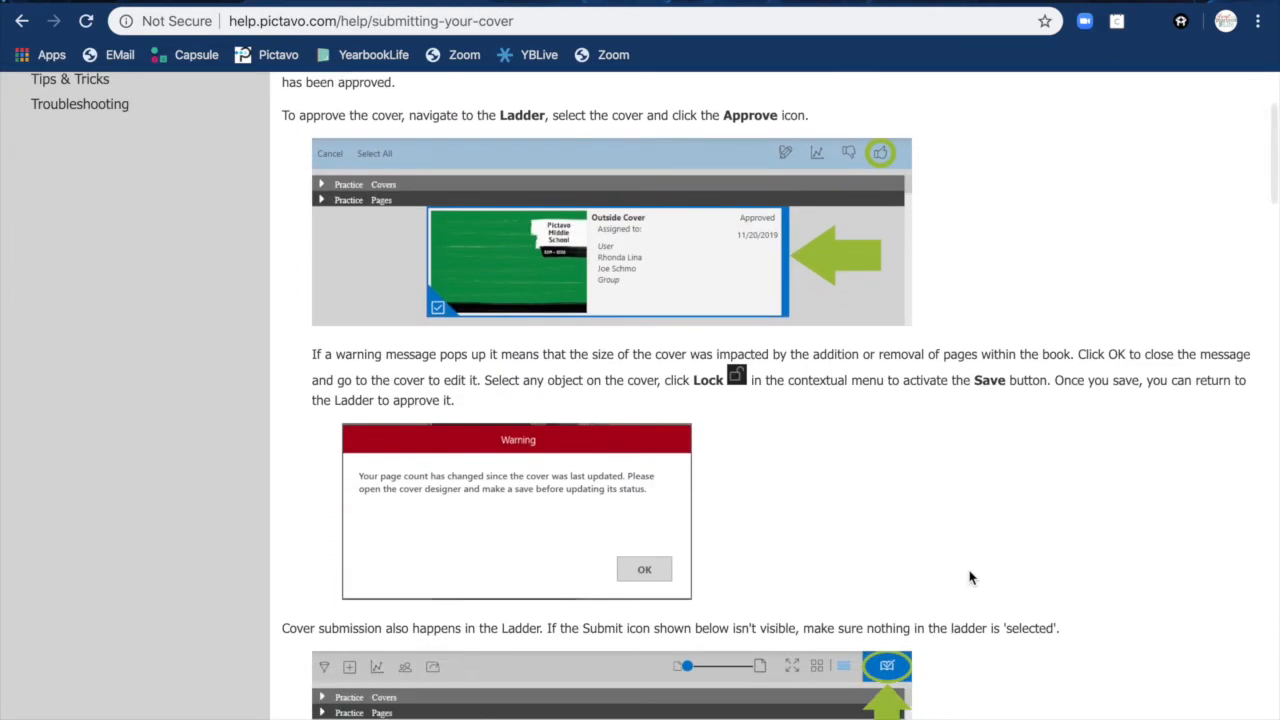
pyautogui.scroll(-20, 1050, 578)
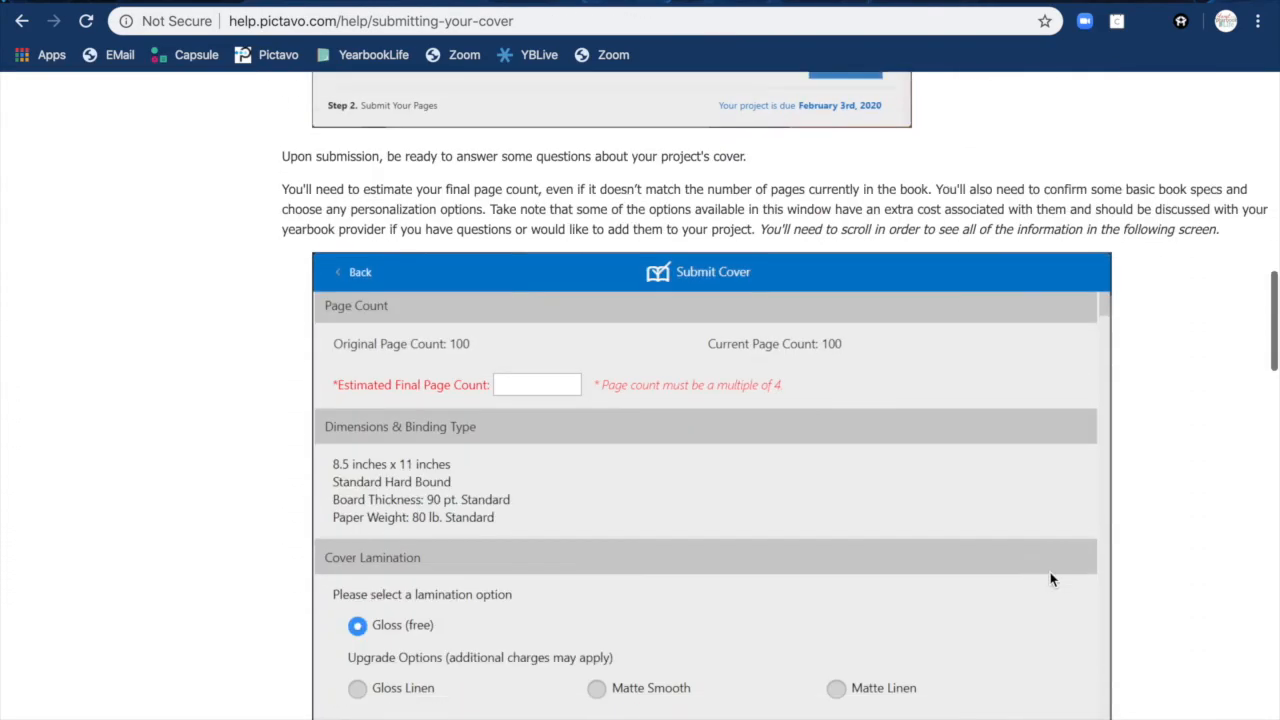
pyautogui.scroll(-6, 1050, 578)
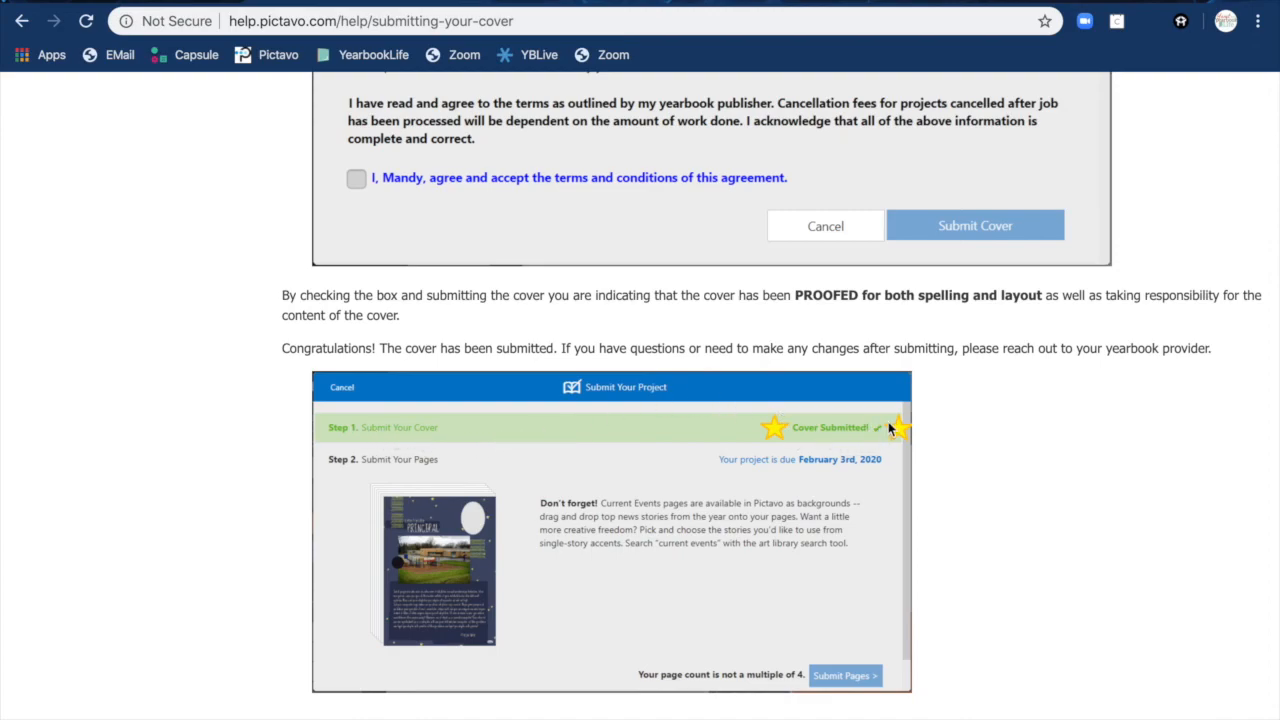
pyautogui.scroll(5, 642, 311)
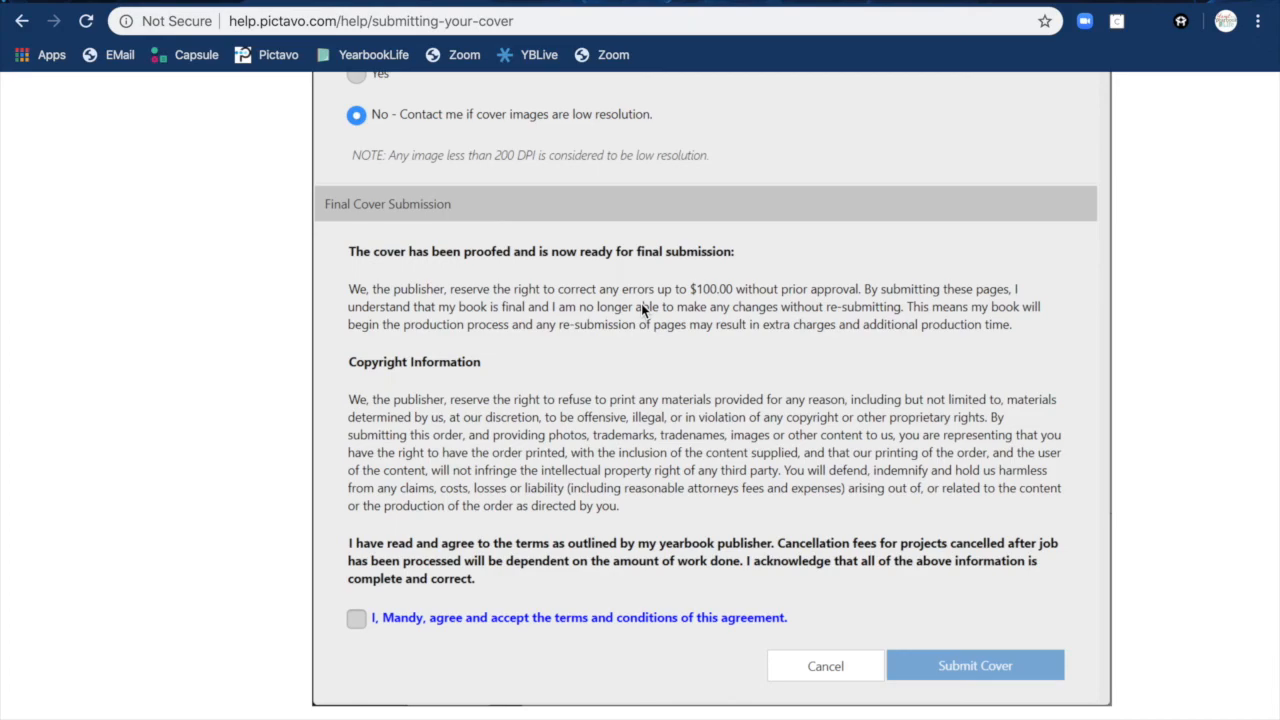
pyautogui.scroll(6, 641, 303)
pyautogui.scroll(15, 642, 309)
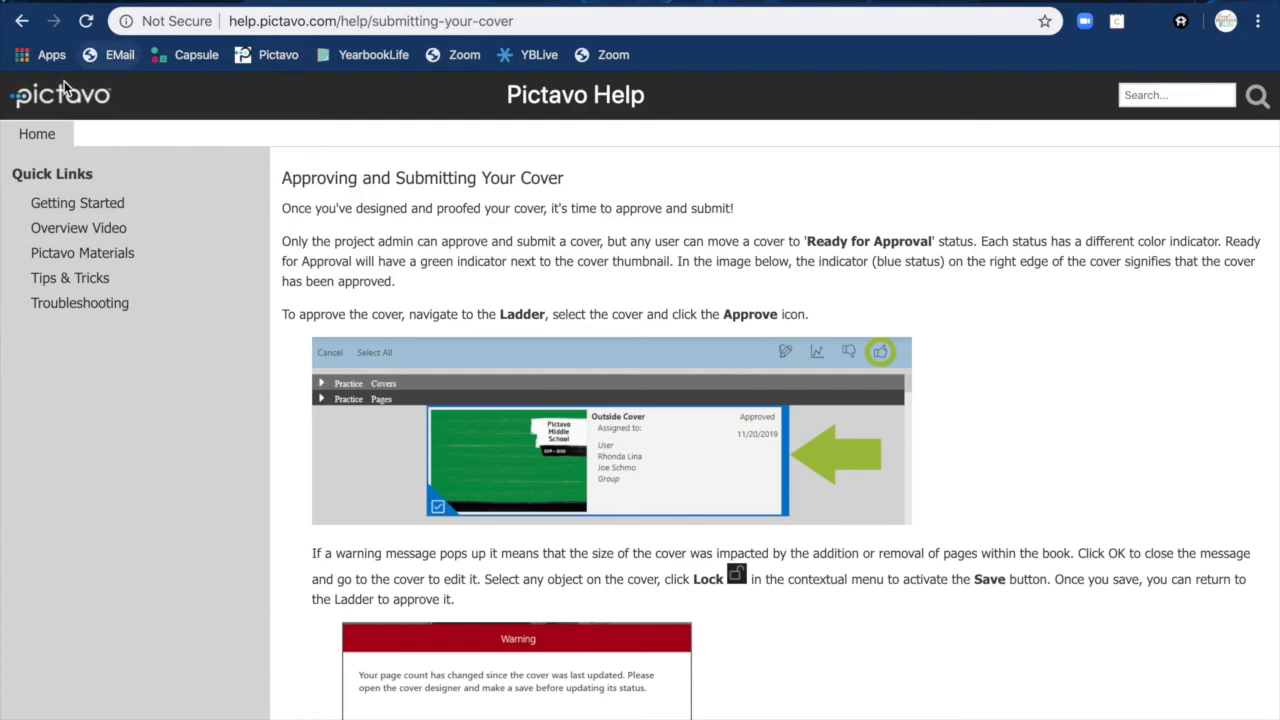
pyautogui.click(118, 4)
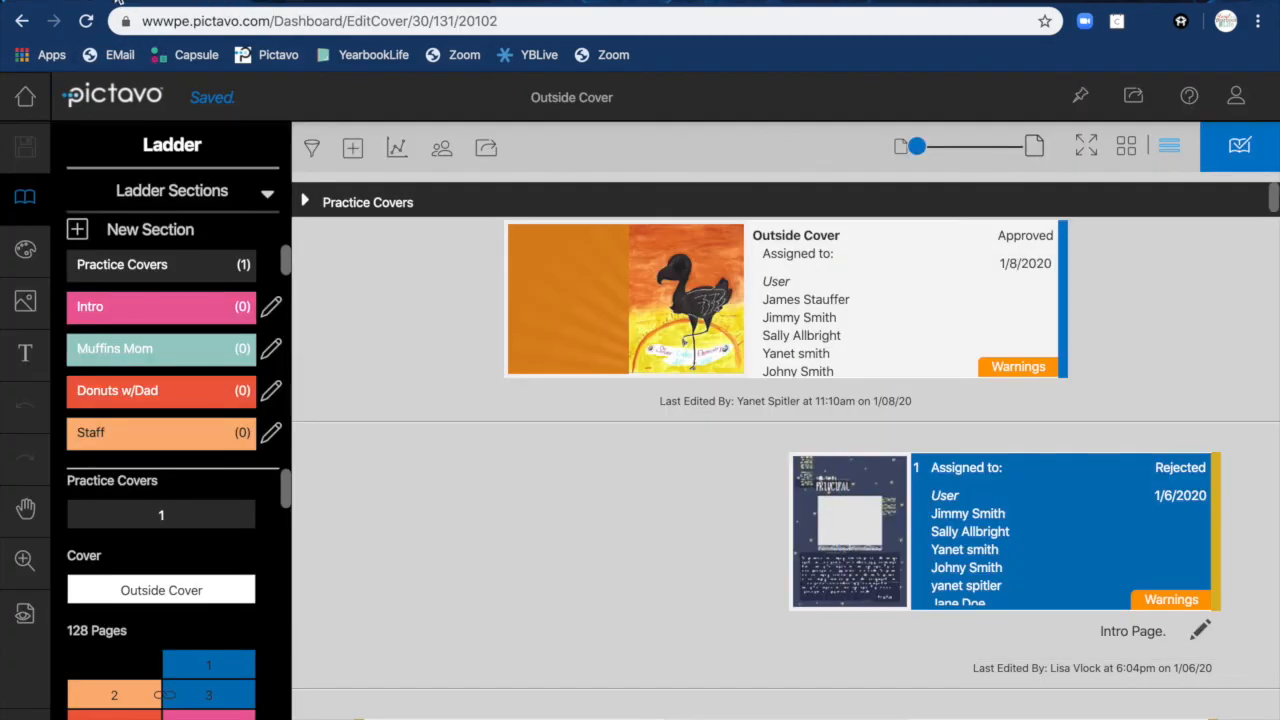